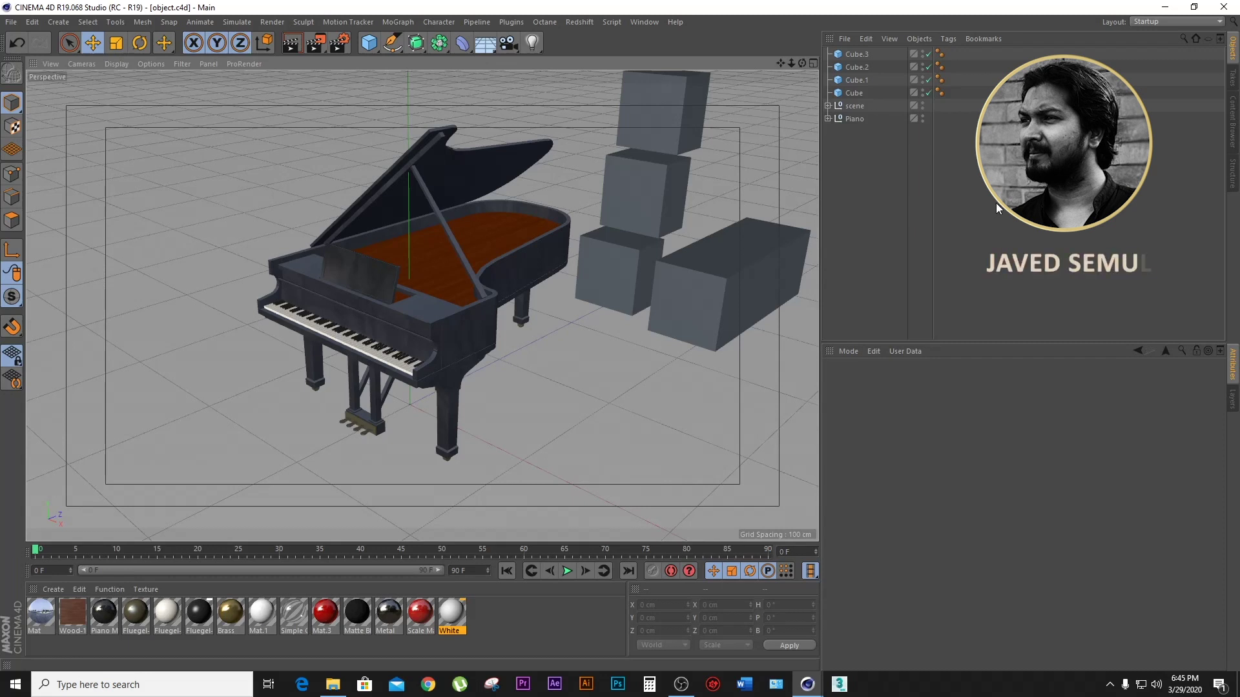
# Step: Select each cube entry in turn to identify which box is which
pyautogui.click(858, 55)
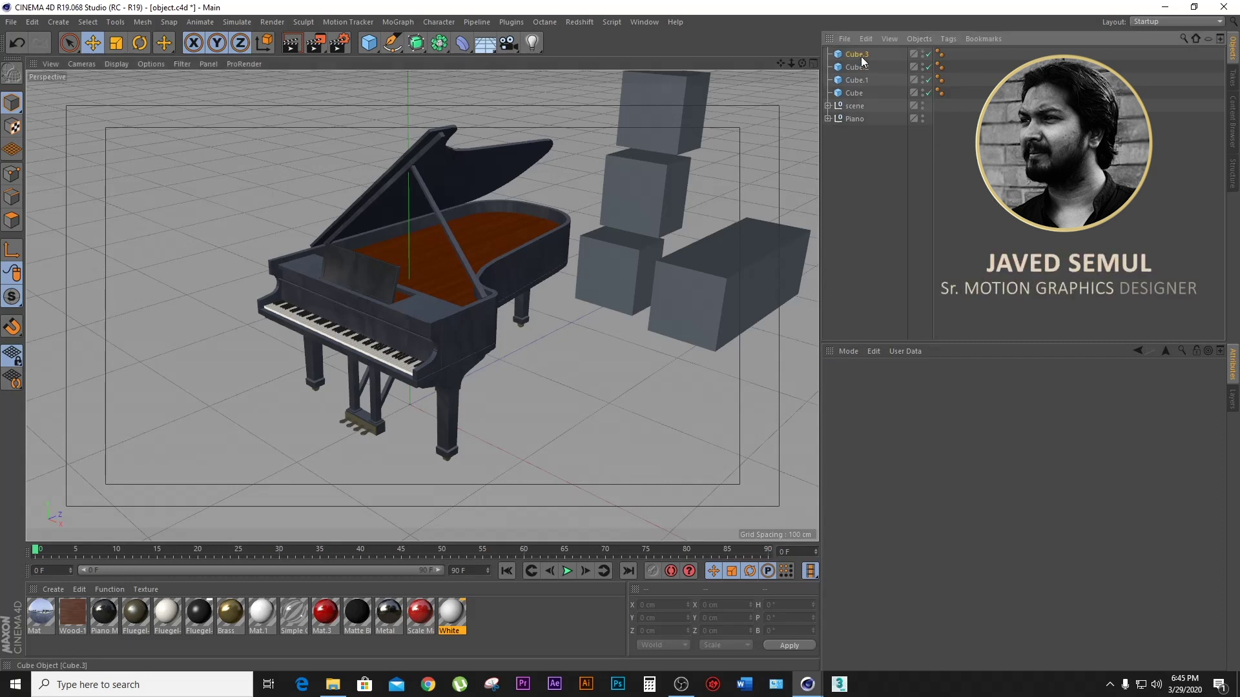
pyautogui.click(859, 68)
pyautogui.click(859, 93)
pyautogui.click(859, 55)
# Step: Parent Cube.2 under Cube.3 and begin nesting Cube.1 under Cube.2
pyautogui.click(856, 67)
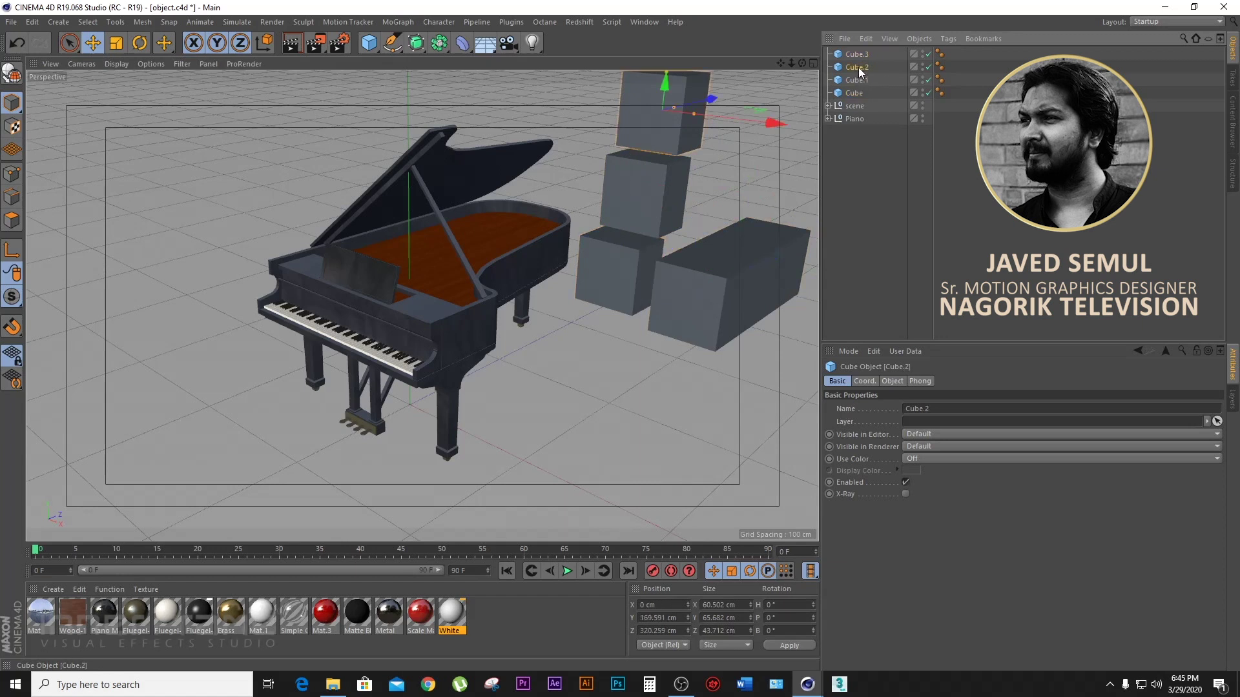
pyautogui.moveTo(858, 67); pyautogui.dragTo(861, 53)
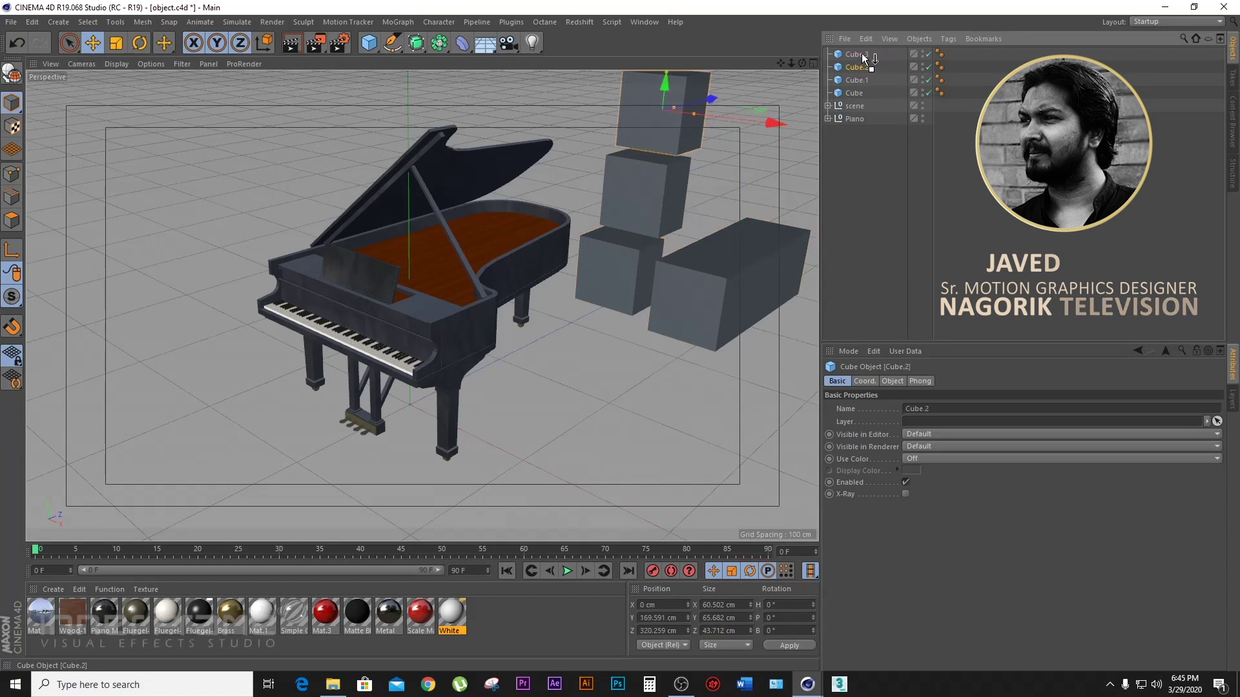
pyautogui.moveTo(851, 80); pyautogui.dragTo(858, 68)
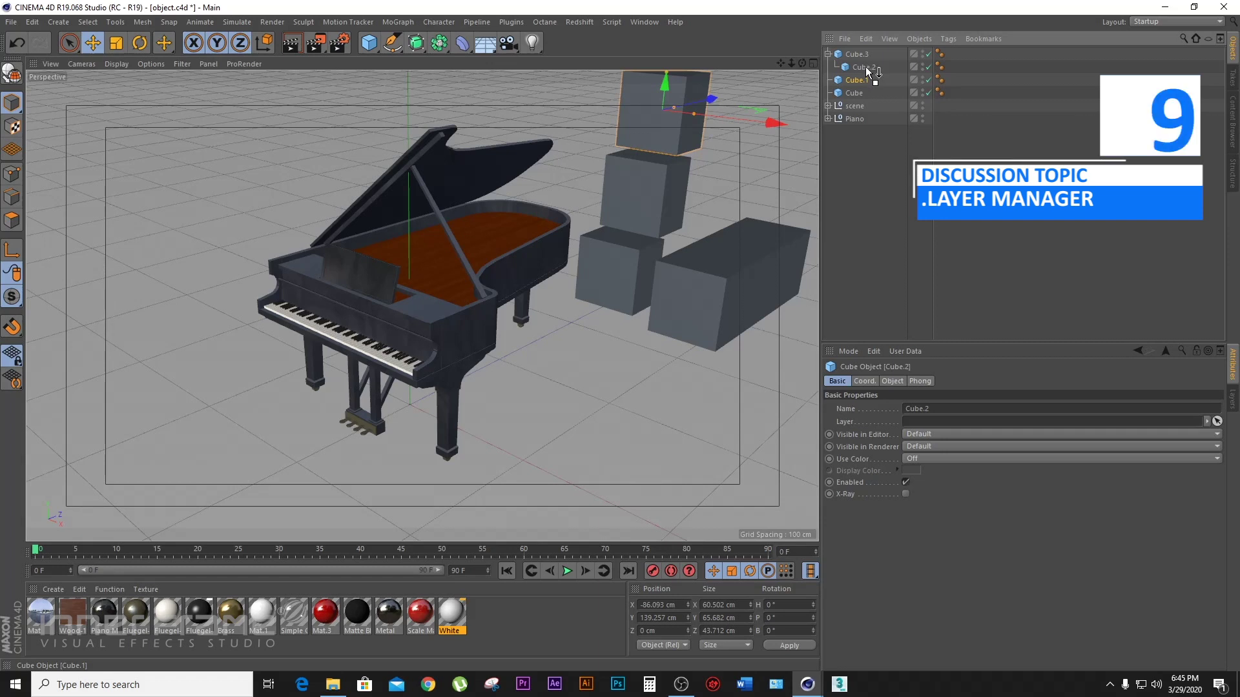
# Step: Nest Cube.1 under Cube.2 and Cube under Cube.1 to complete the chain
pyautogui.moveTo(866, 67); pyautogui.dragTo(869, 91)
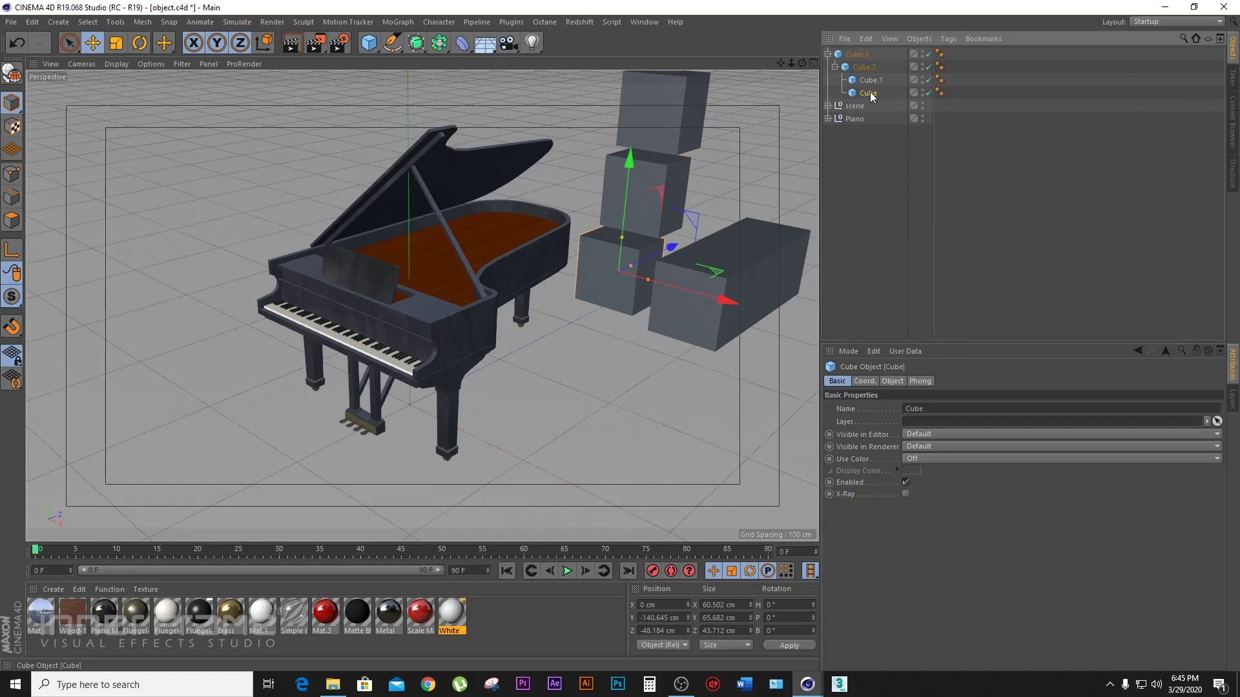
pyautogui.moveTo(873, 92); pyautogui.dragTo(859, 101)
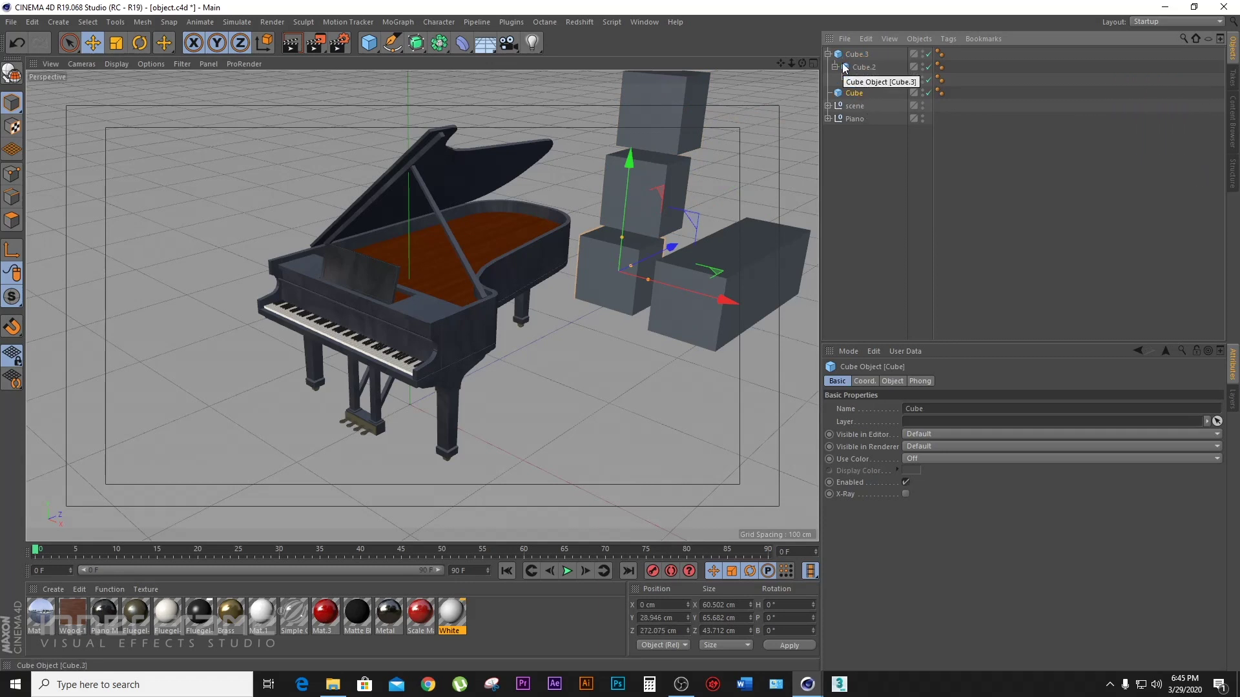
pyautogui.moveTo(870, 79); pyautogui.dragTo(874, 85)
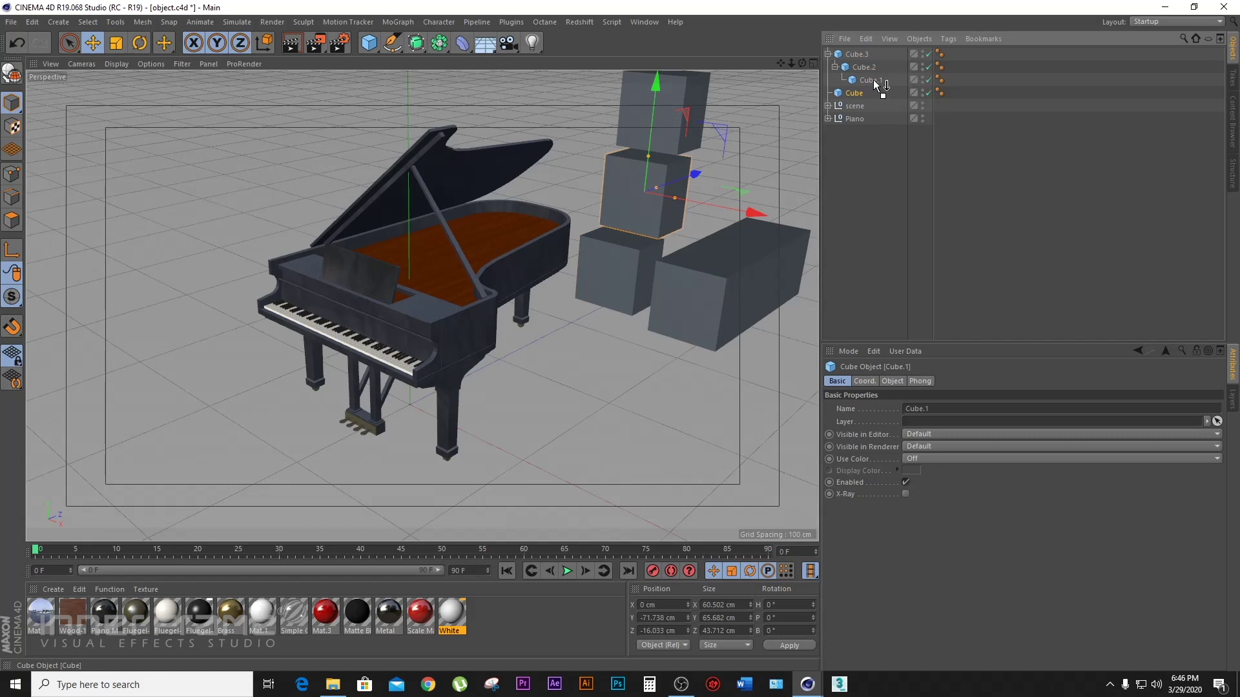
pyautogui.moveTo(875, 84); pyautogui.dragTo(875, 81)
# Step: Scale the large box Cube.3 slightly shorter along its depth
pyautogui.click(747, 235)
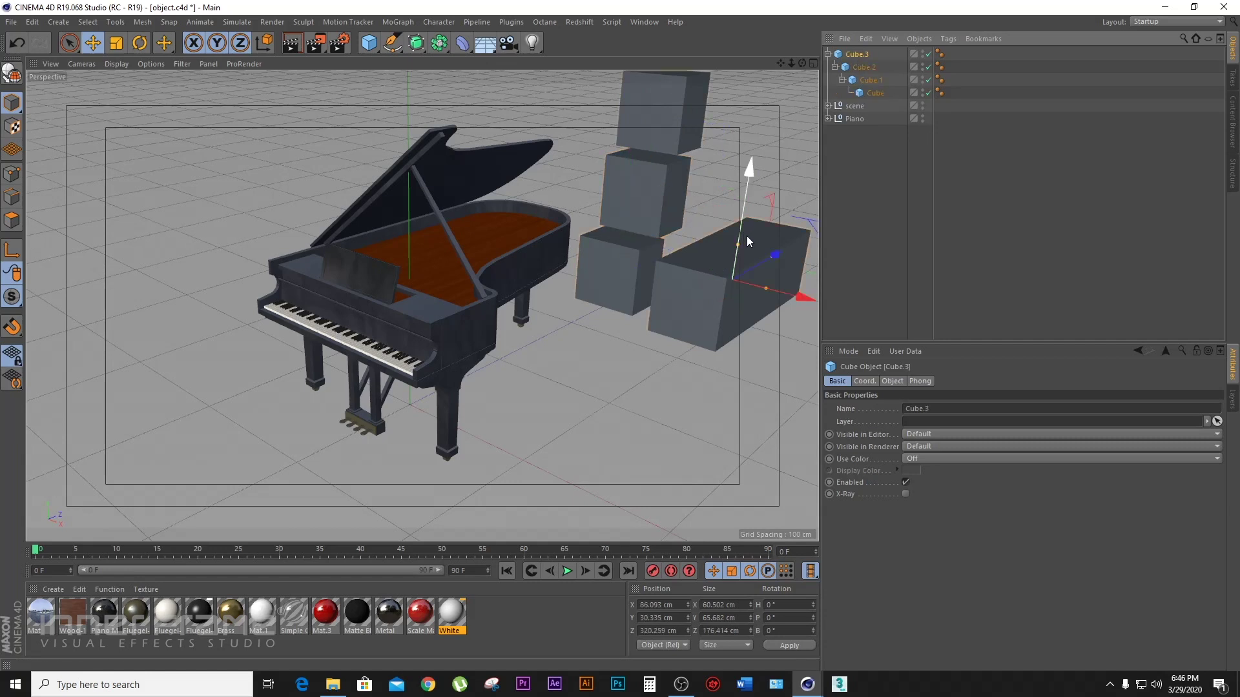
pyautogui.moveTo(774, 255); pyautogui.dragTo(753, 266)
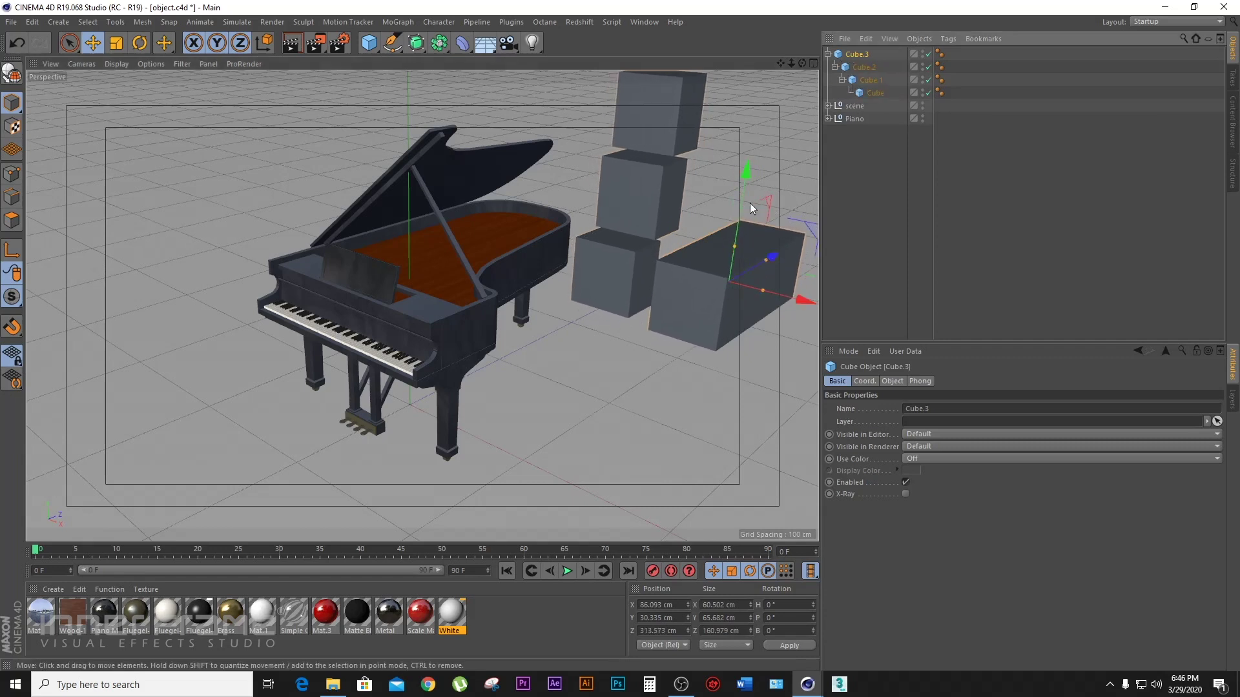
pyautogui.moveTo(761, 157); pyautogui.dragTo(769, 175)
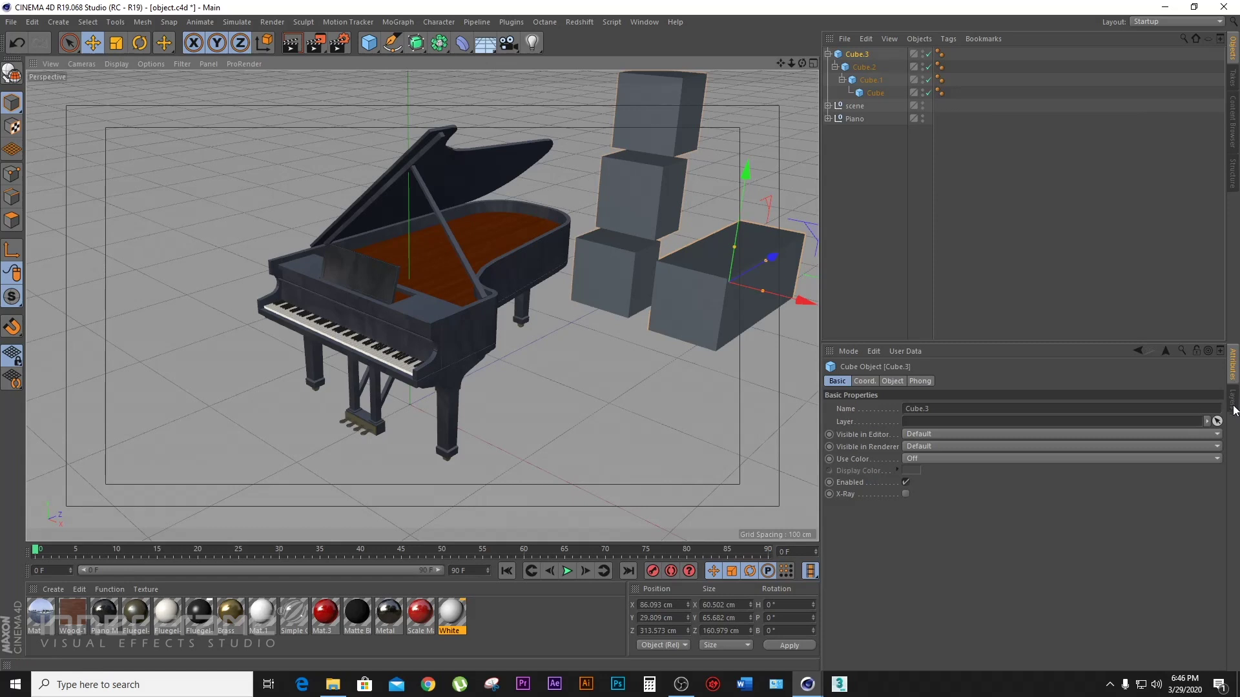
pyautogui.click(1233, 403)
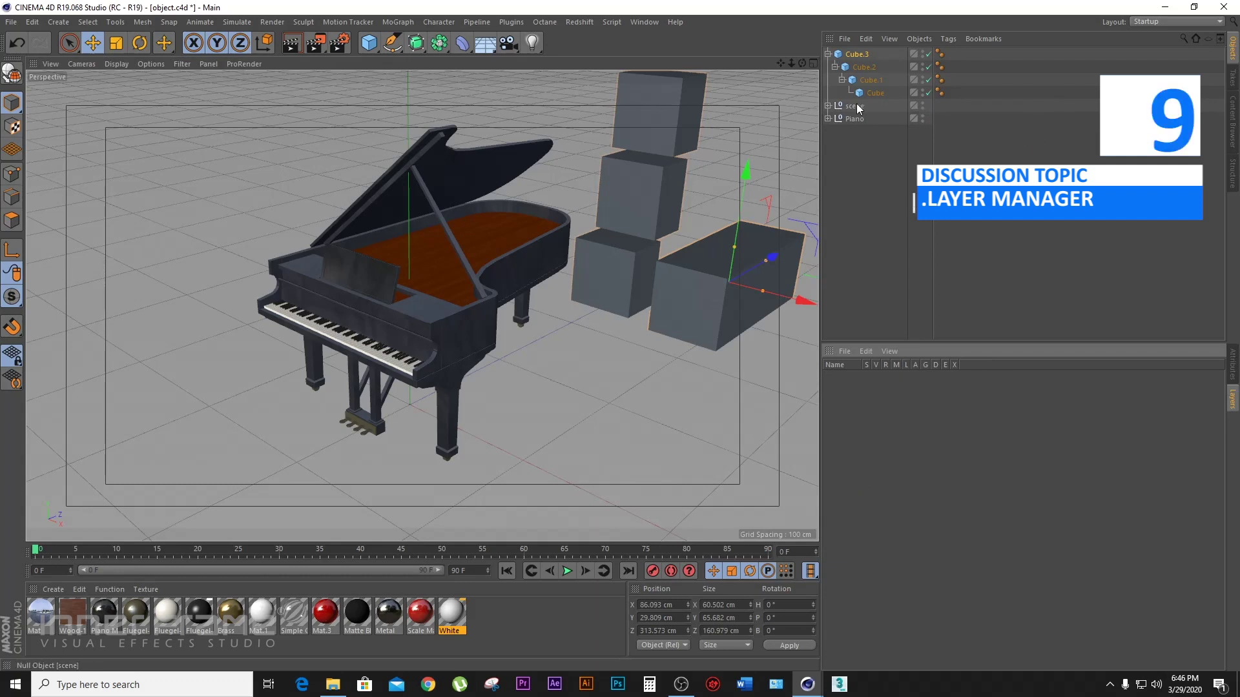
# Step: Select the scene null and bring up its layer options popup
pyautogui.click(865, 106)
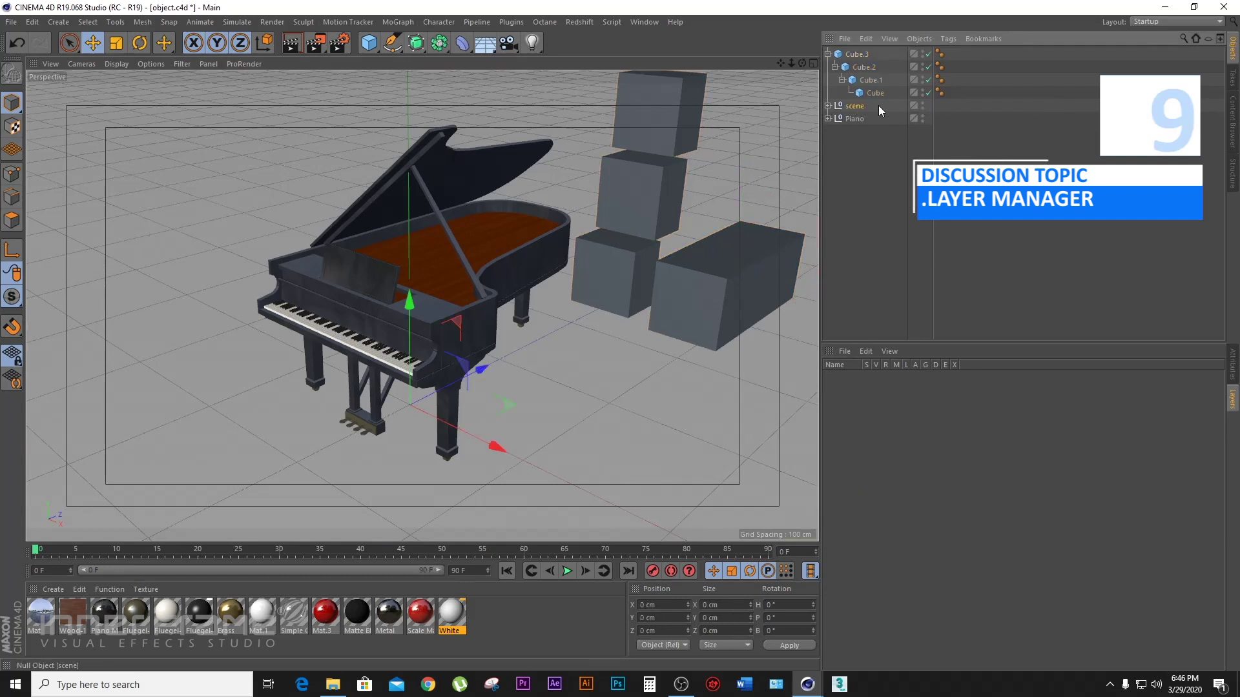
pyautogui.click(914, 104)
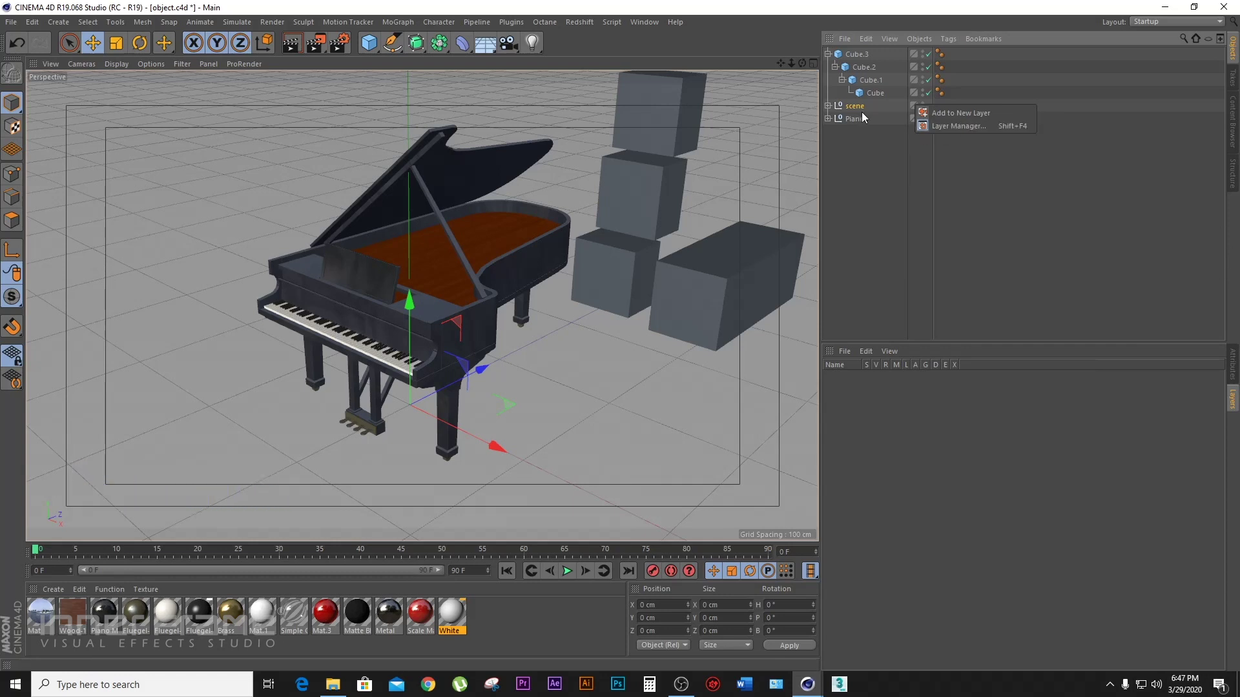
# Step: Assign the scene null to a new layer named Layer, then expand it to show floor and hdri
pyautogui.click(970, 115)
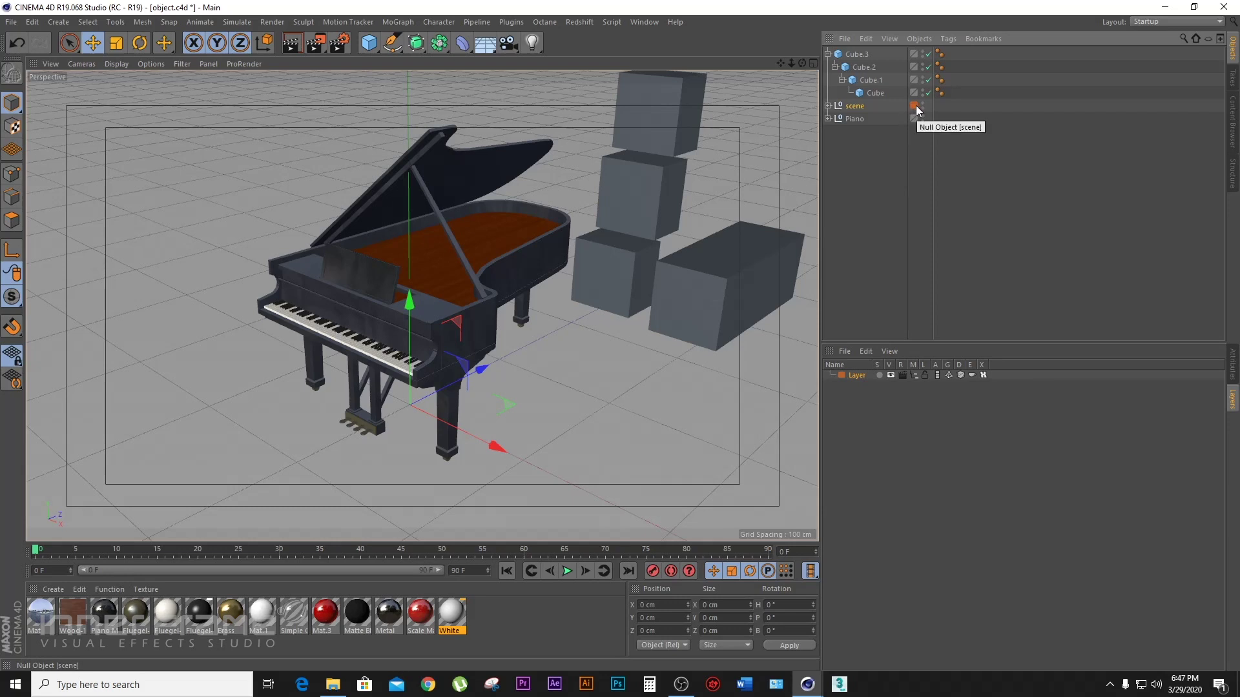
pyautogui.click(828, 106)
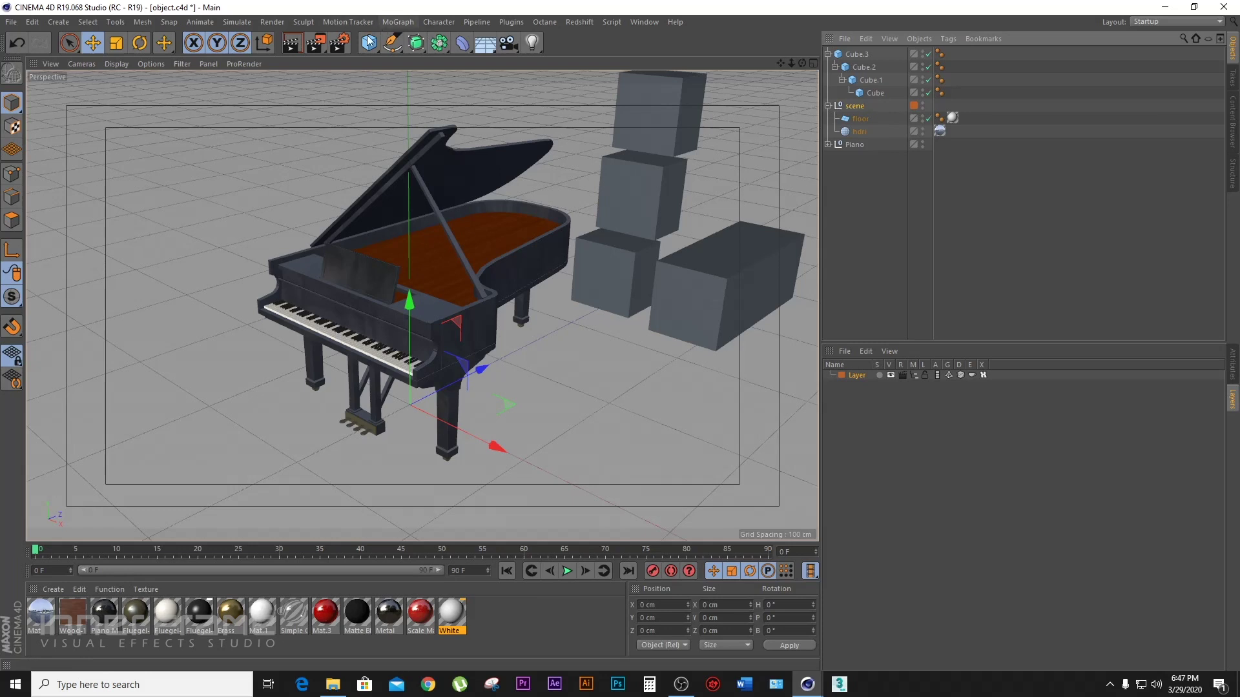
pyautogui.click(375, 49)
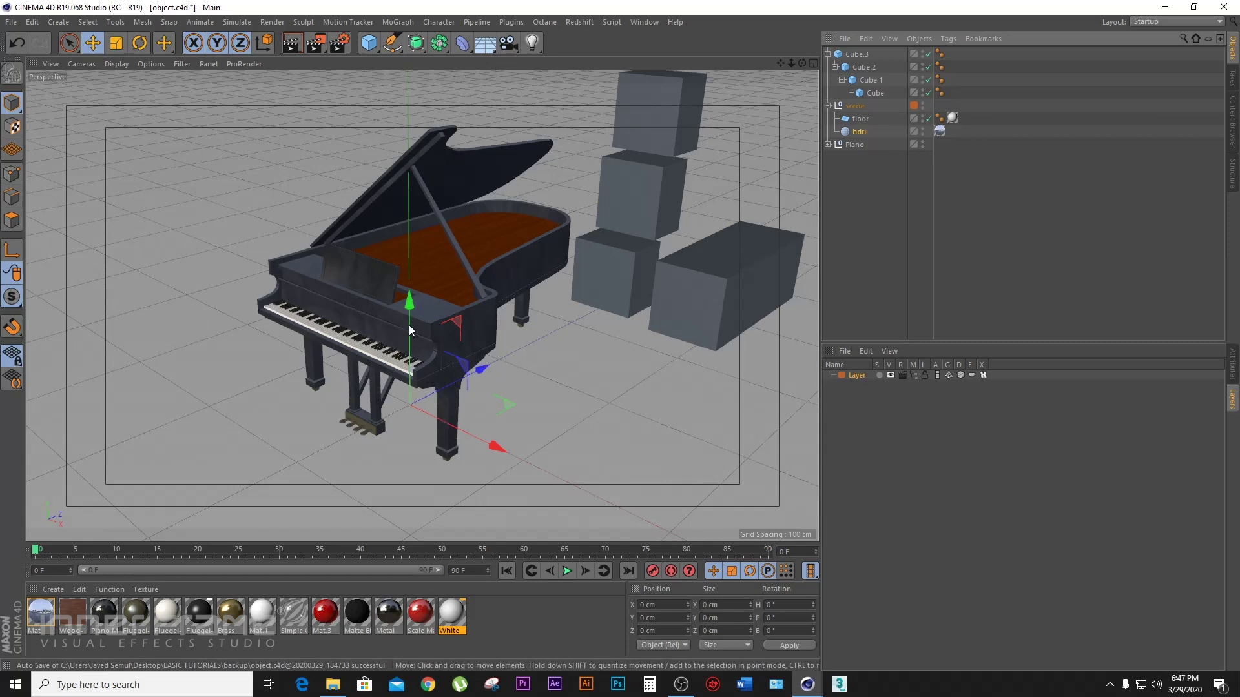
pyautogui.click(915, 122)
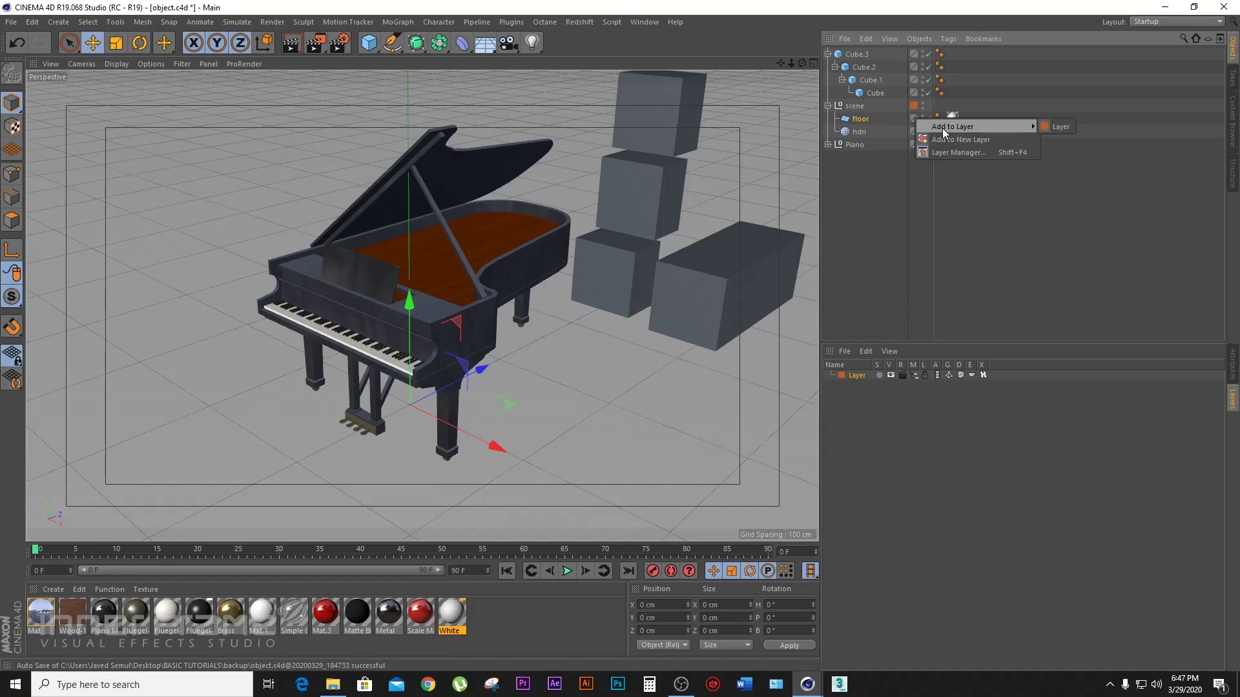
# Step: Assign floor and hdri to the orange layer by dragging the layer swatch onto them
pyautogui.moveTo(954, 127)
pyautogui.click(1060, 126)
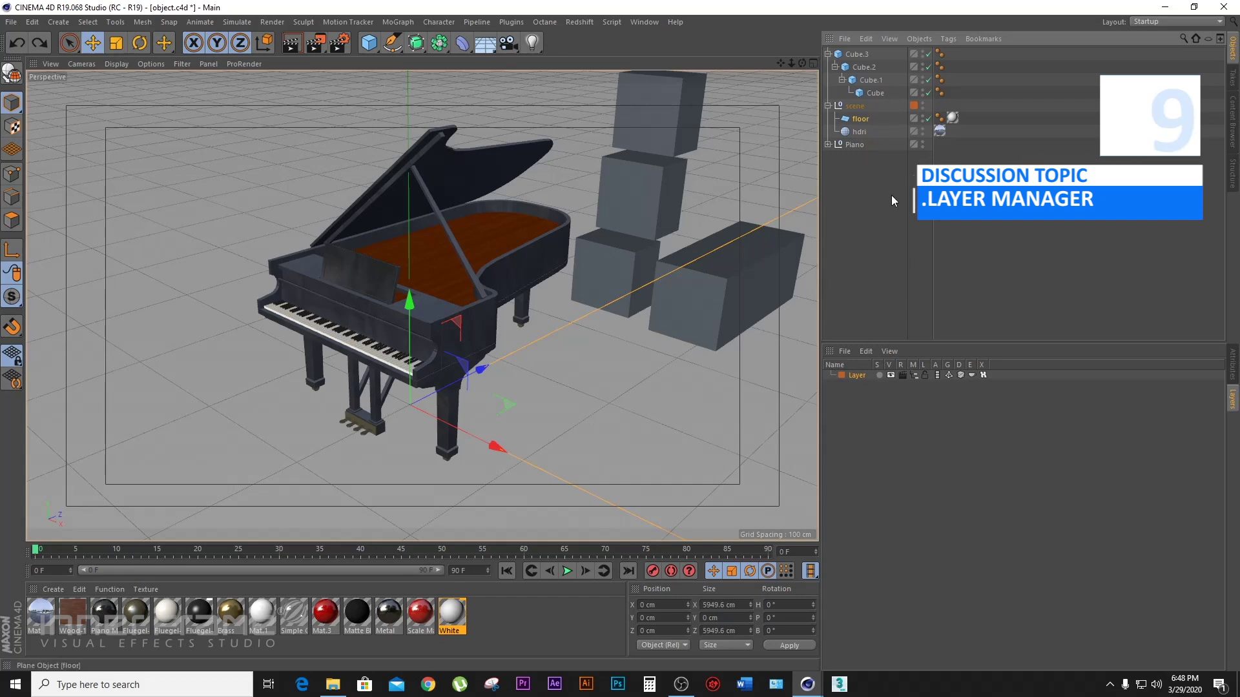
pyautogui.click(915, 119)
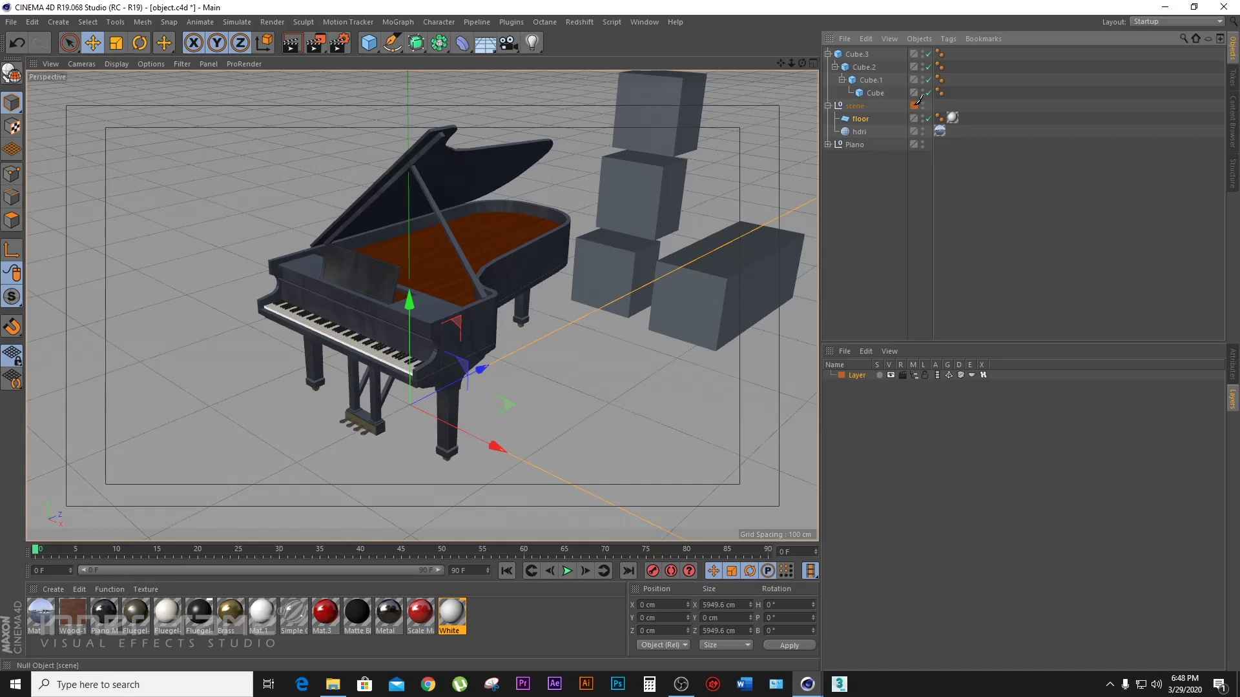
pyautogui.moveTo(918, 102); pyautogui.dragTo(917, 113)
pyautogui.moveTo(918, 113); pyautogui.dragTo(918, 127)
# Step: Undo and redo the floor and hdri assignments, then carry the scene group toward the orange layer
pyautogui.hotkey('ctrl', 'z')
pyautogui.hotkey('ctrl', 'y')
pyautogui.moveTo(859, 112); pyautogui.dragTo(858, 379)
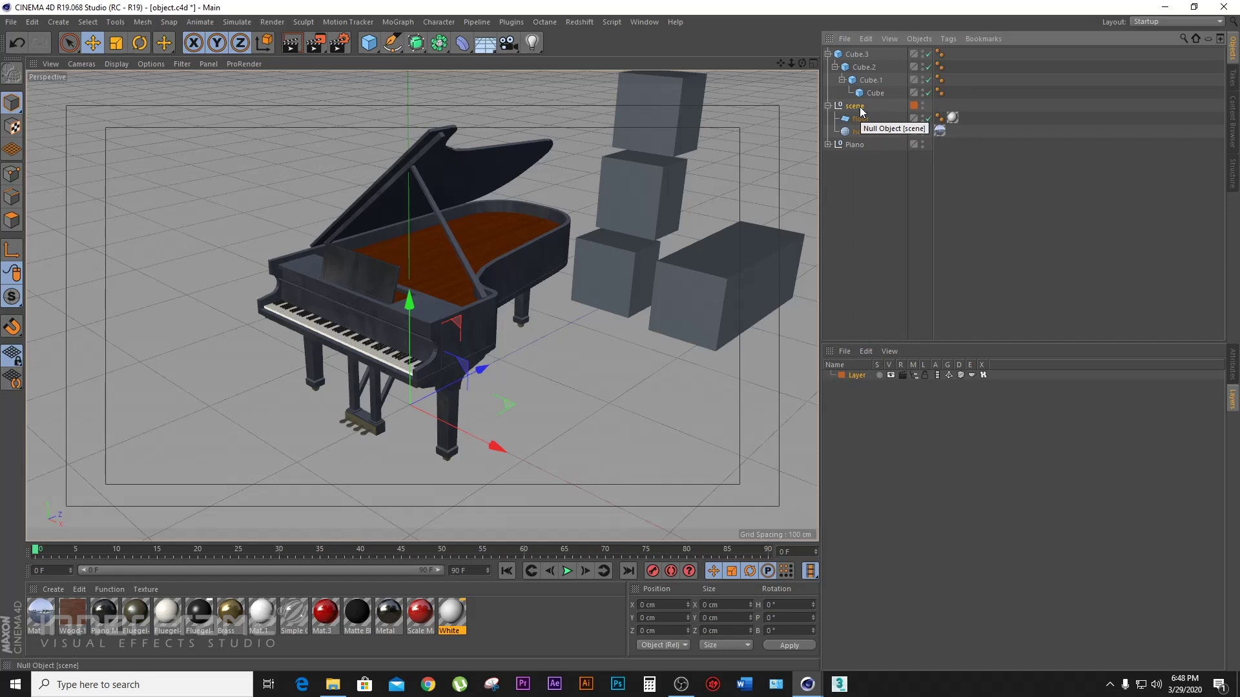
pyautogui.moveTo(859, 113); pyautogui.dragTo(857, 359)
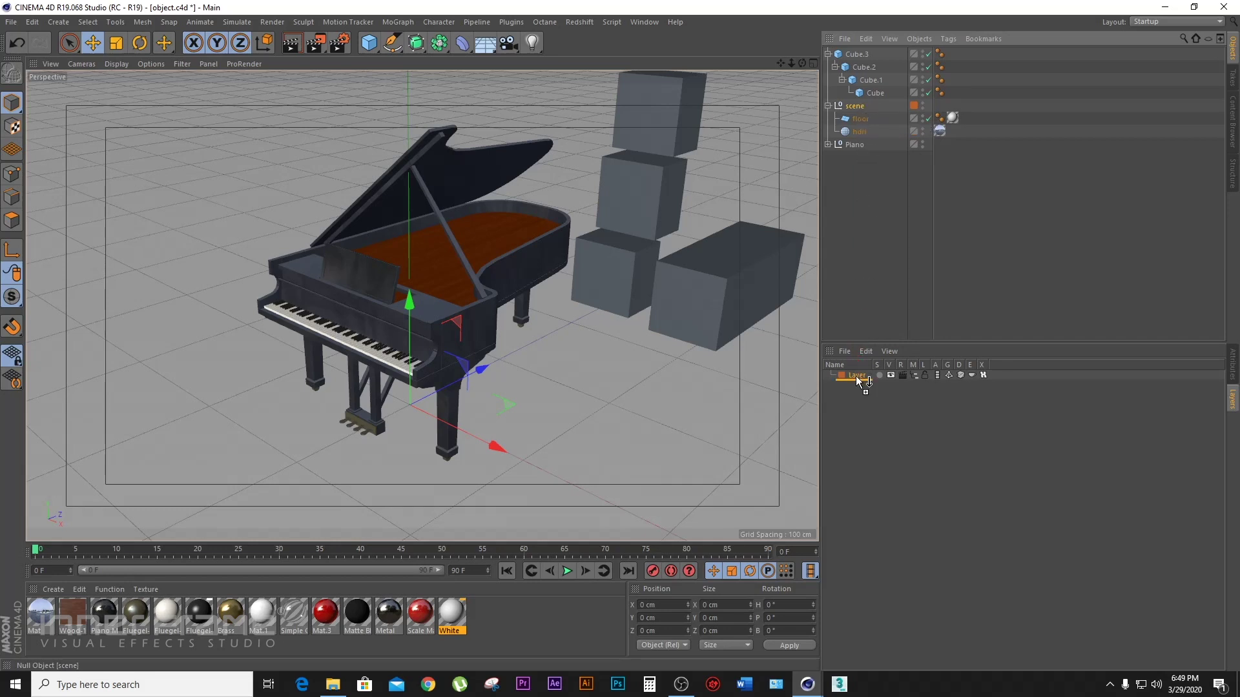
# Step: Drop the scene group onto the orange layer in the Layer Manager
pyautogui.moveTo(857, 376); pyautogui.dragTo(858, 377)
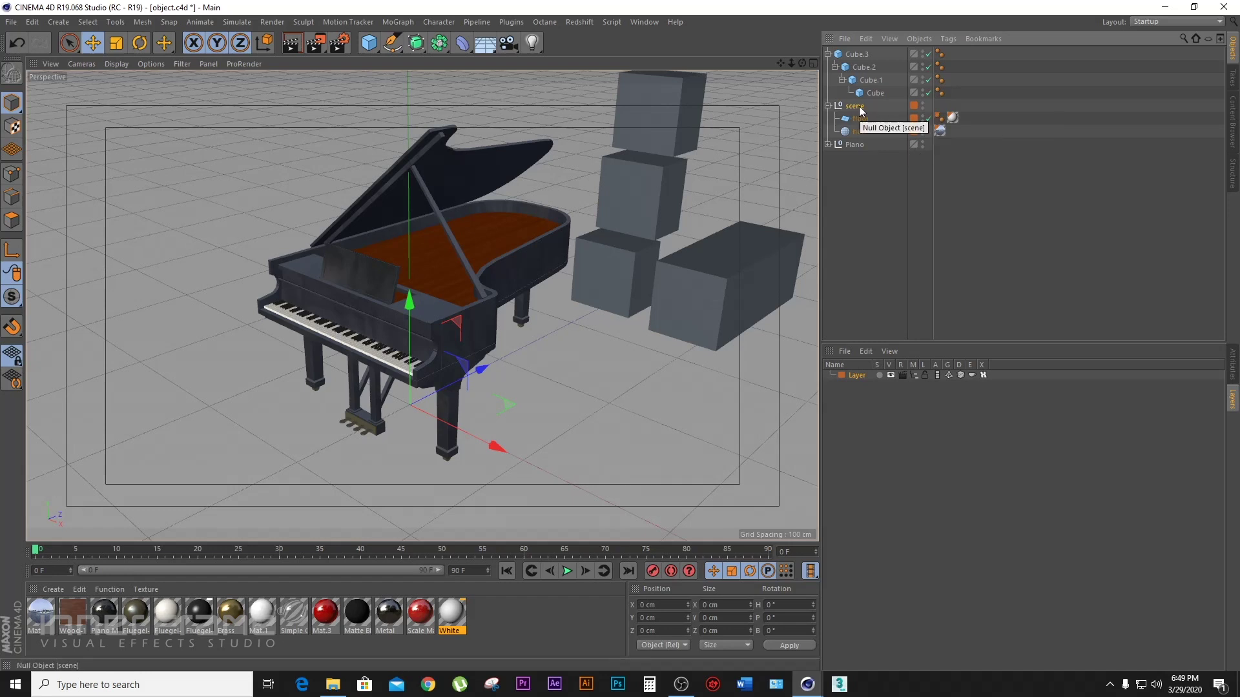
pyautogui.moveTo(859, 111); pyautogui.dragTo(846, 365)
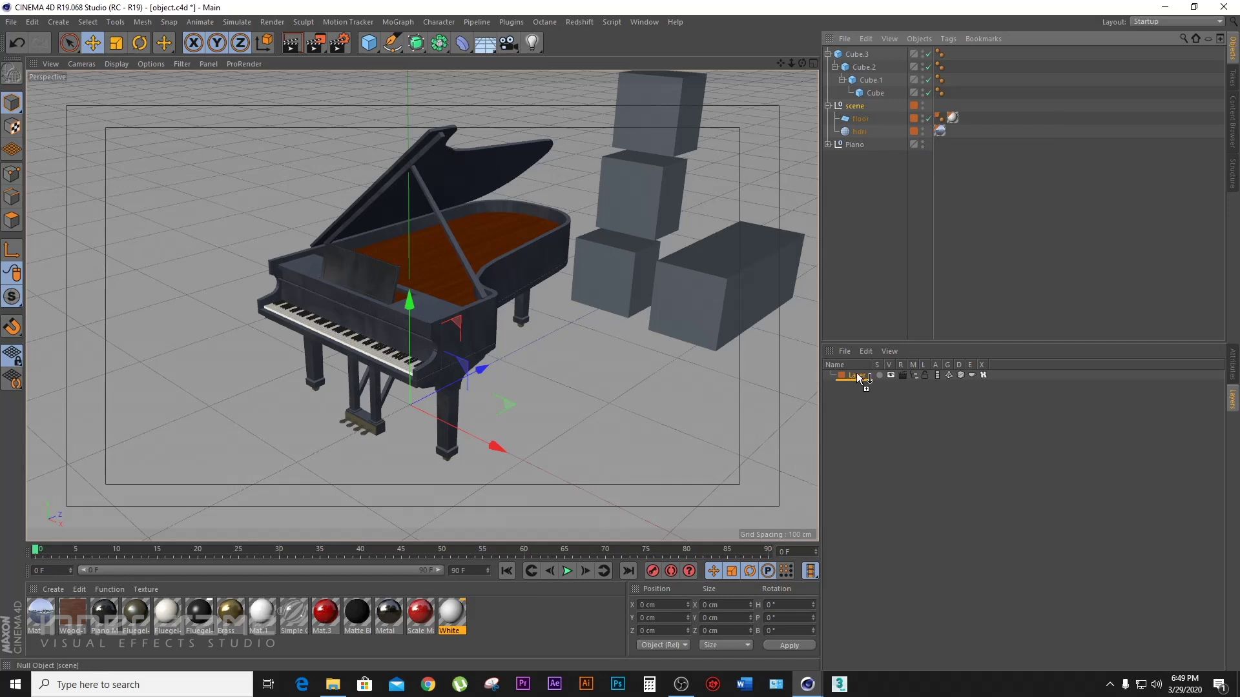
pyautogui.moveTo(858, 379); pyautogui.dragTo(858, 379)
pyautogui.hotkey('ctrl', 'z')
# Step: Rename the orange layer to 'scene'
pyautogui.doubleClick(856, 375)
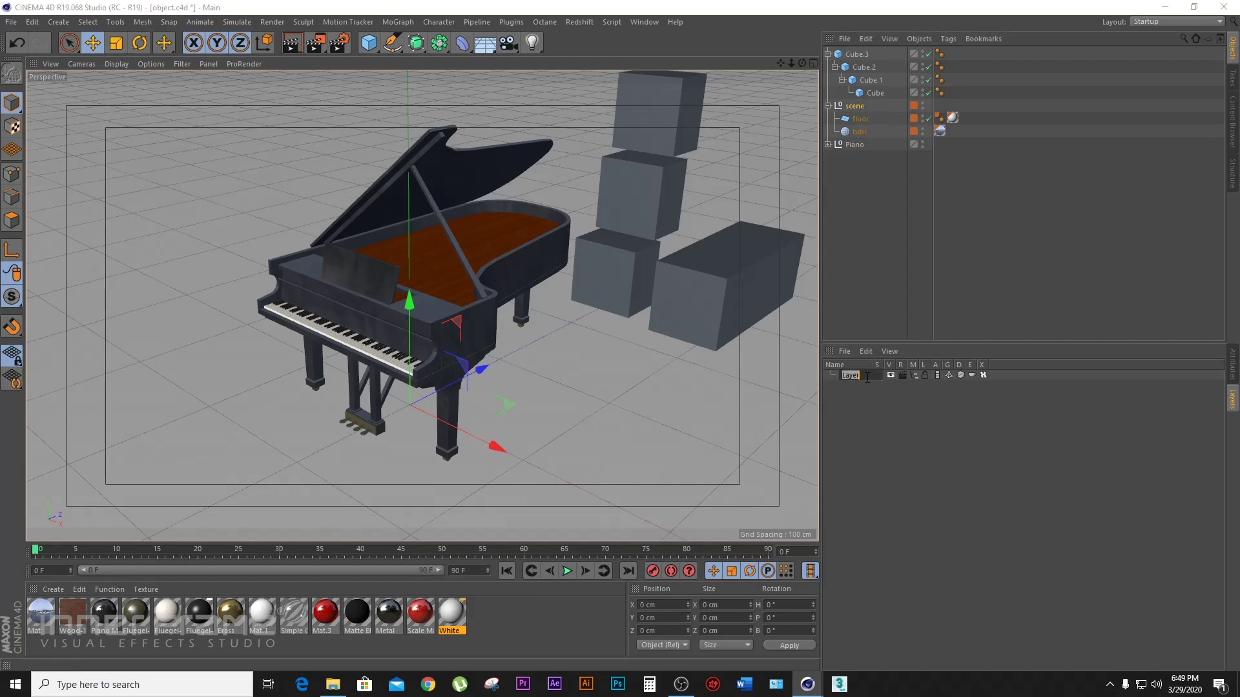
pyautogui.write('scene')
pyautogui.press('Return')
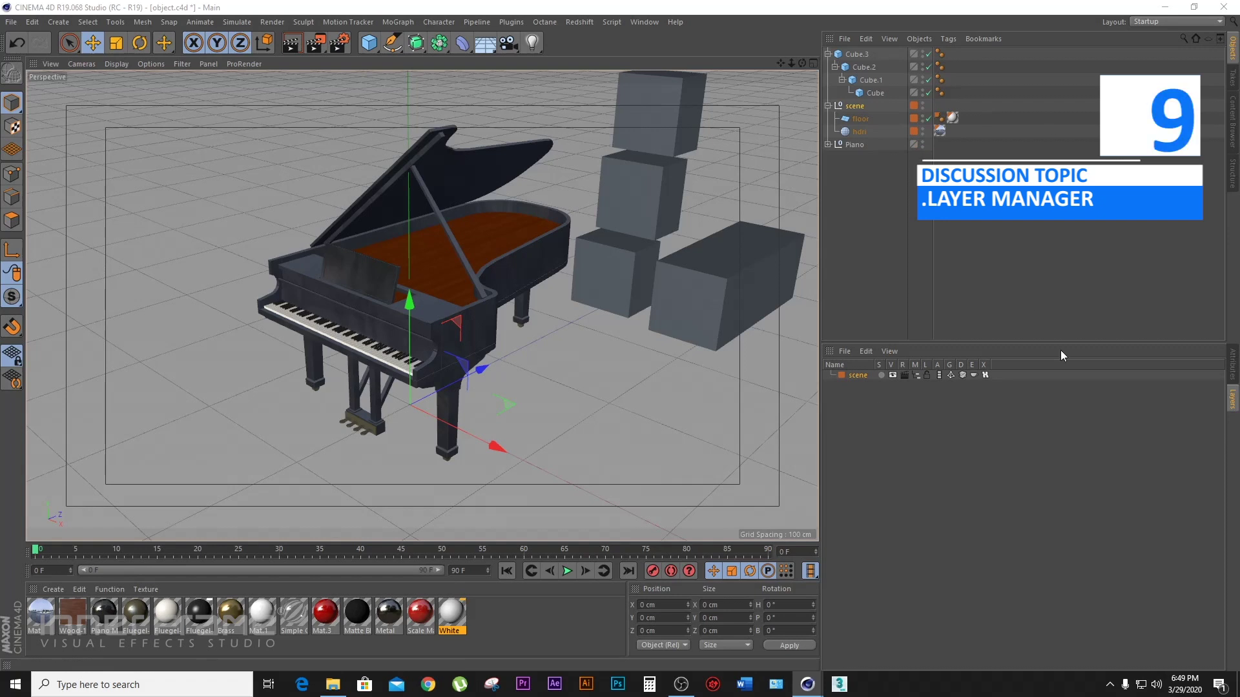
pyautogui.click(891, 54)
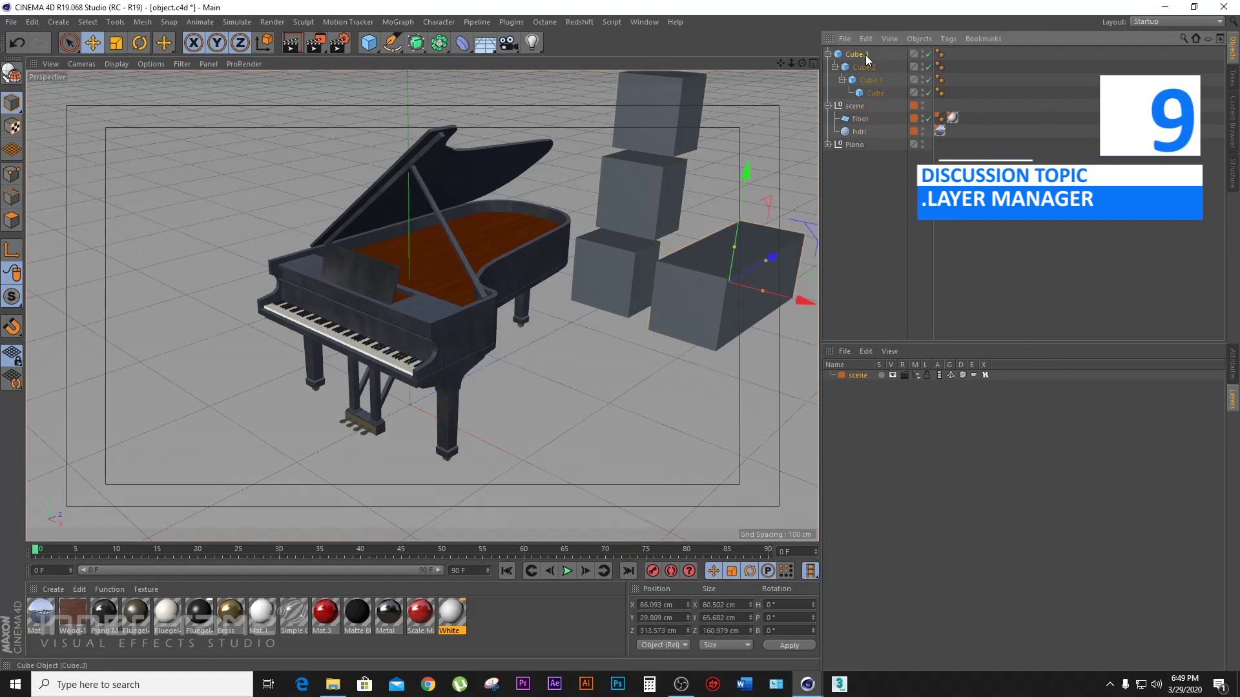
# Step: Put Cube.3 on a new yellow layer named 'cube' and apply it to its child cubes
pyautogui.click(916, 53)
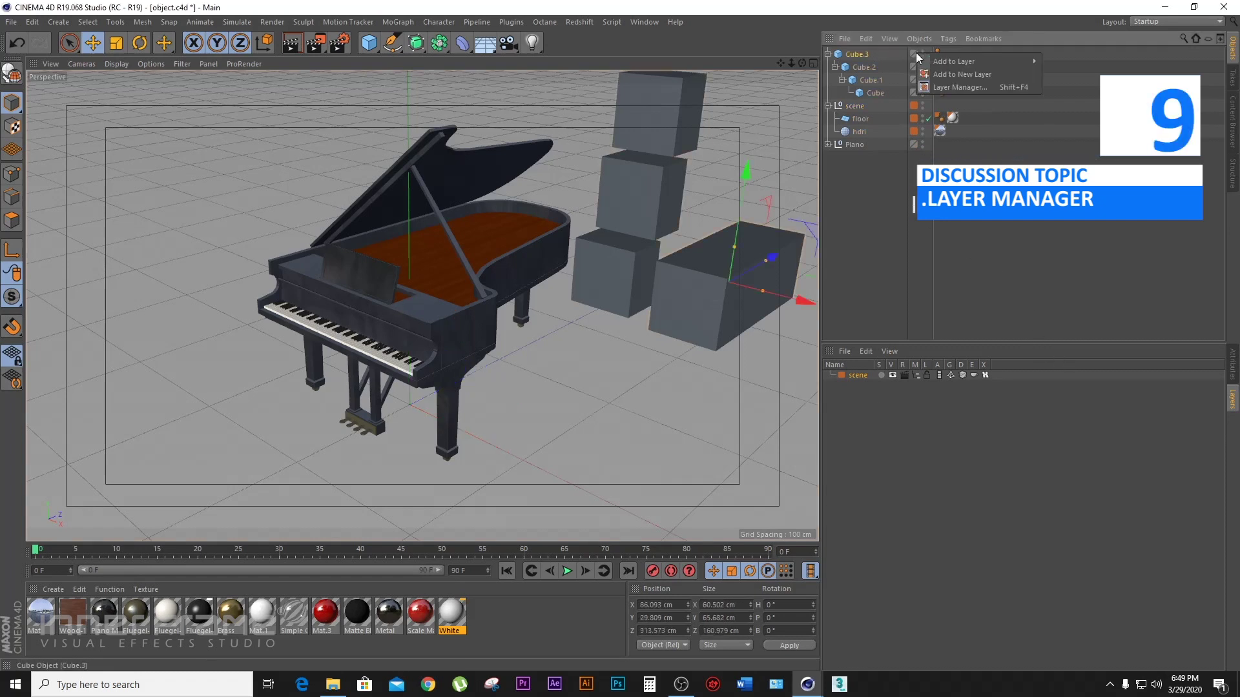
pyautogui.click(968, 76)
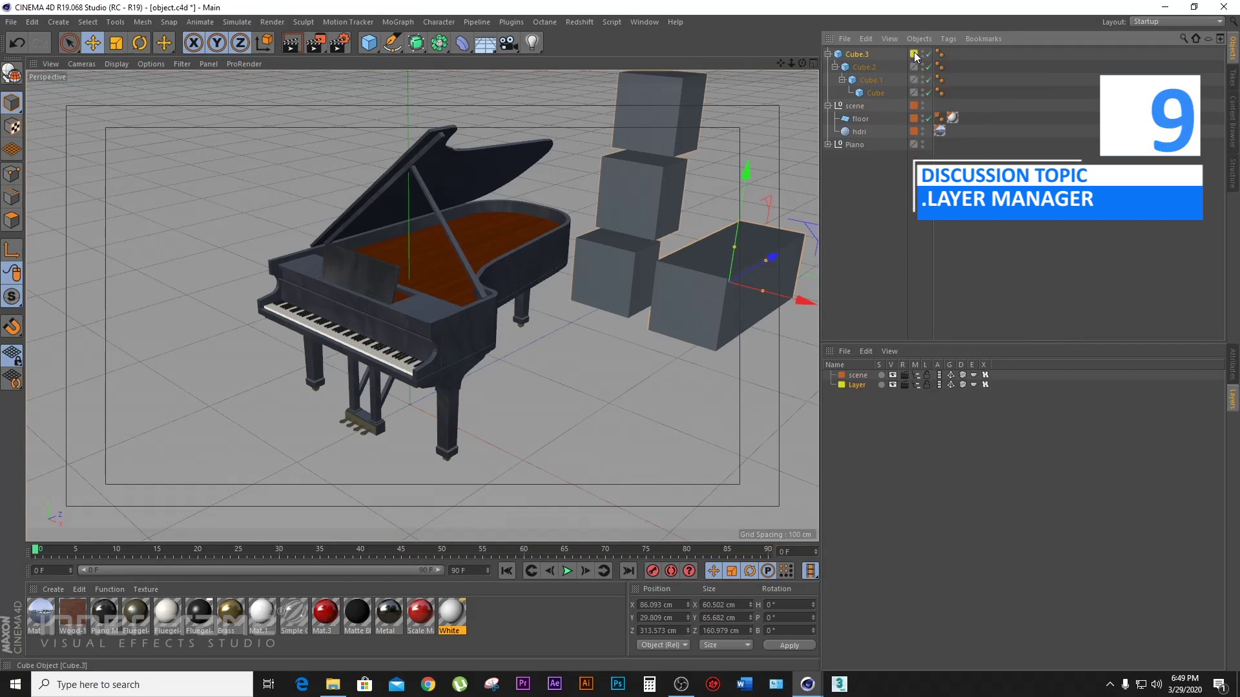
pyautogui.doubleClick(857, 385)
pyautogui.write('ube')
pyautogui.press('Return')
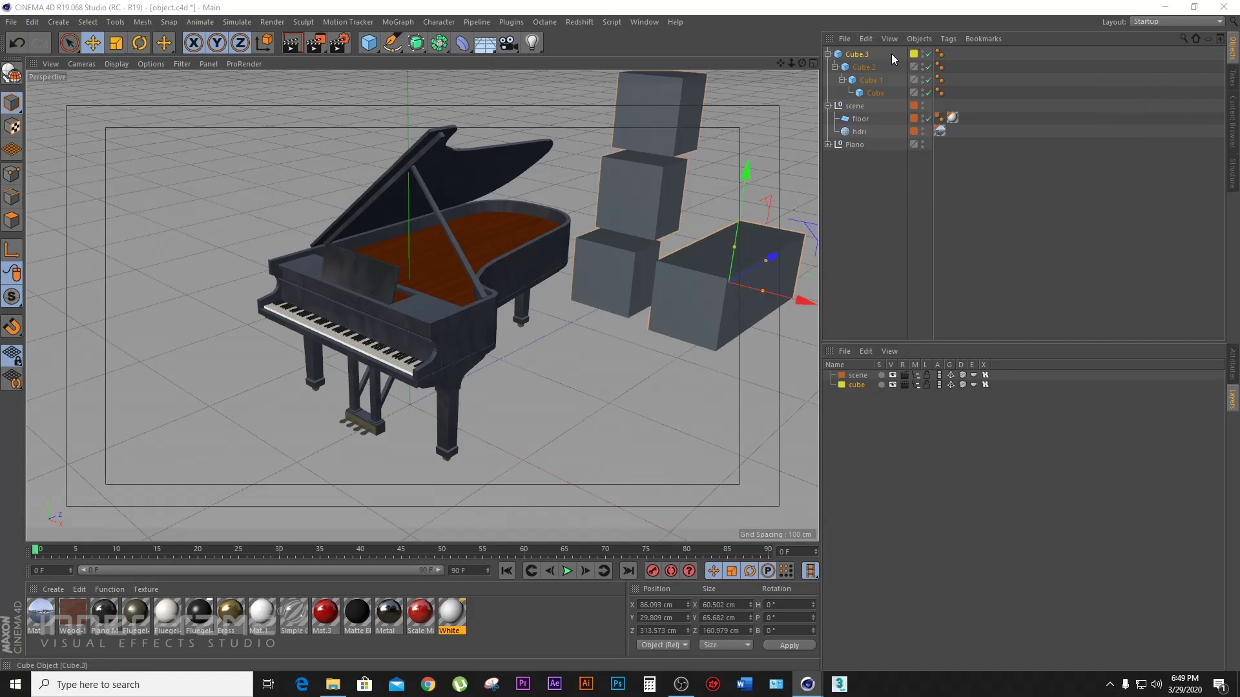
pyautogui.moveTo(860, 53); pyautogui.dragTo(860, 53)
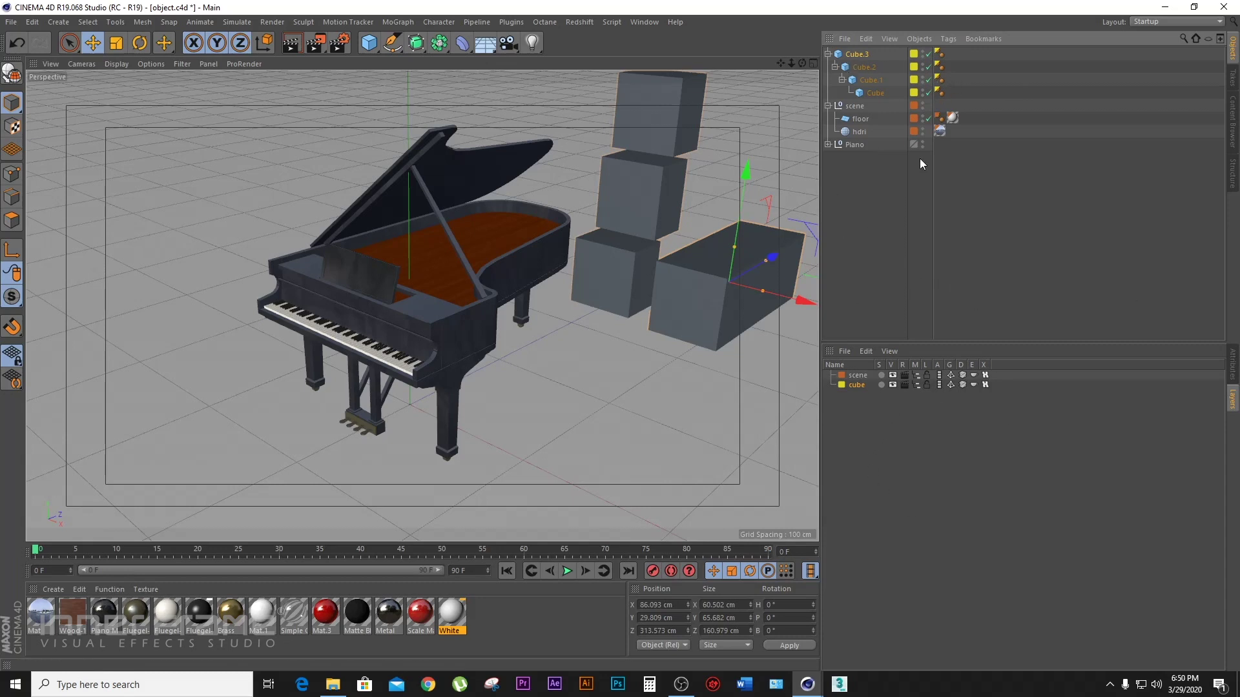
# Step: Put the Piano object on a new cyan layer
pyautogui.click(857, 144)
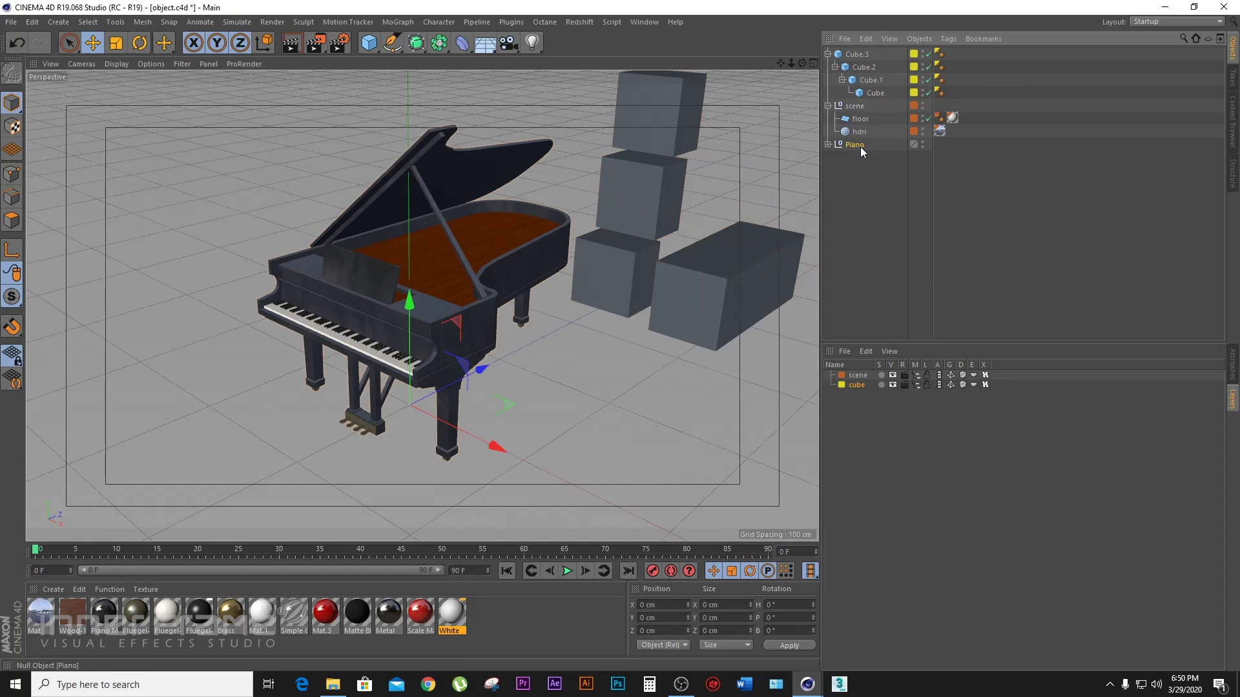
pyautogui.click(922, 141)
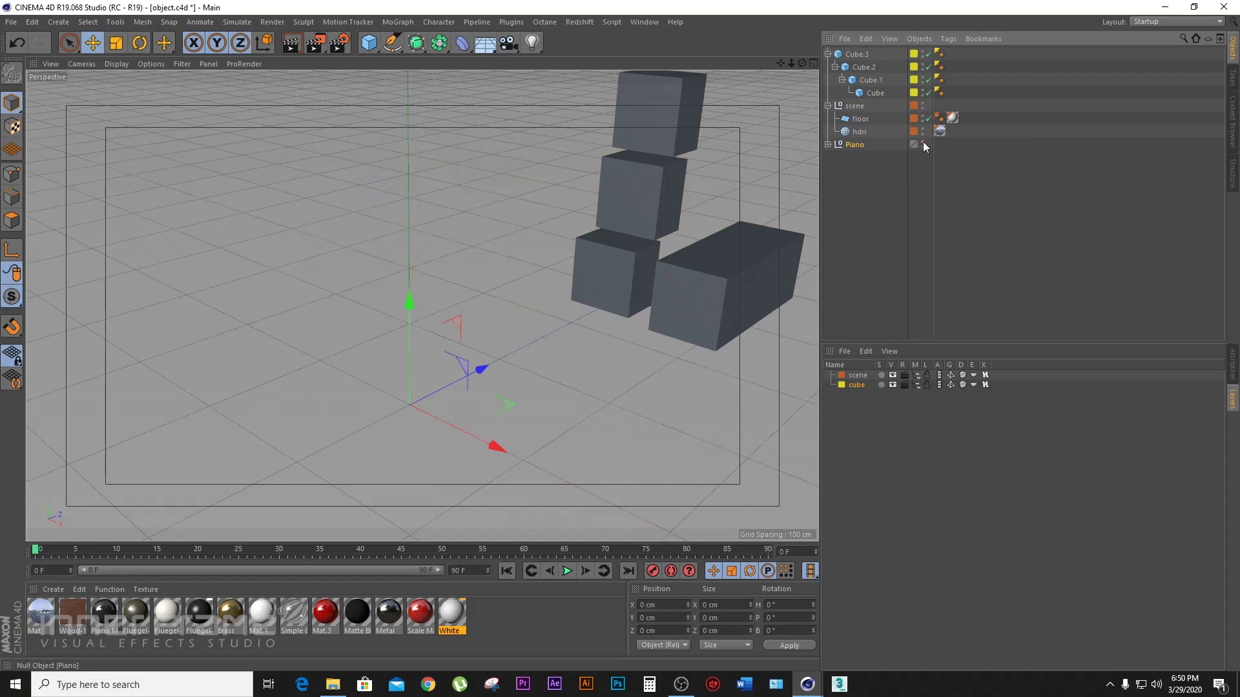
pyautogui.click(913, 144)
pyautogui.click(957, 167)
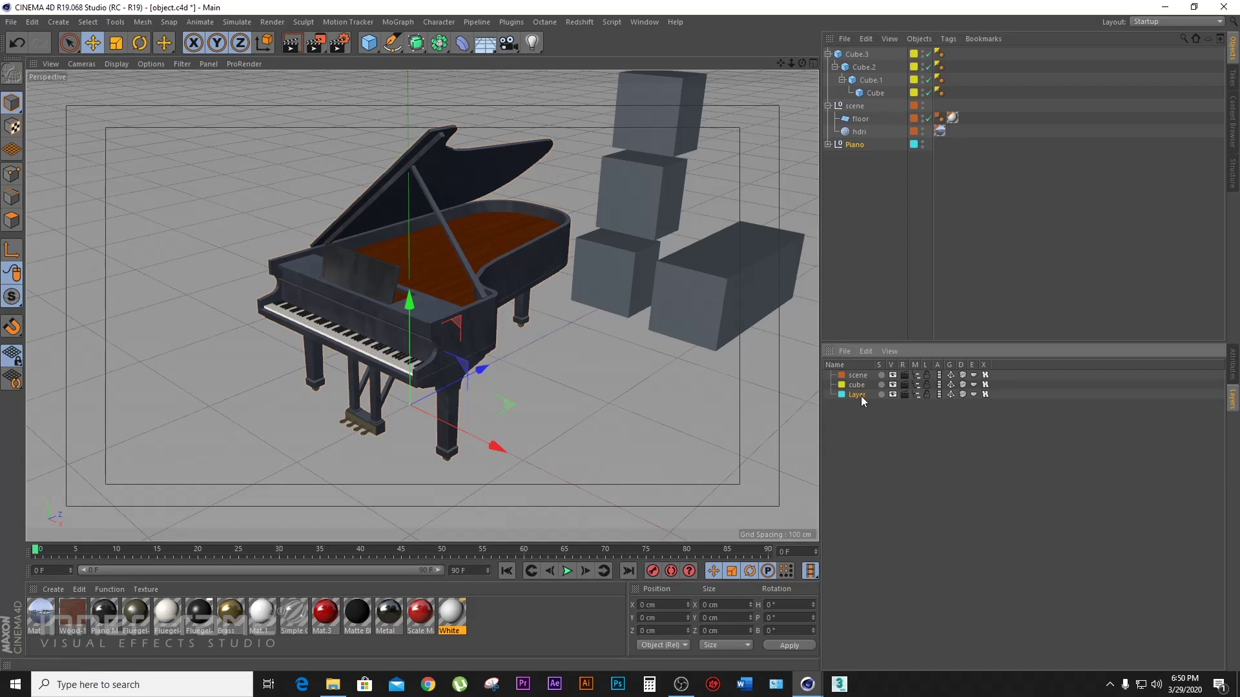
# Step: Rename the new cyan layer to 'Piano'
pyautogui.doubleClick(856, 145)
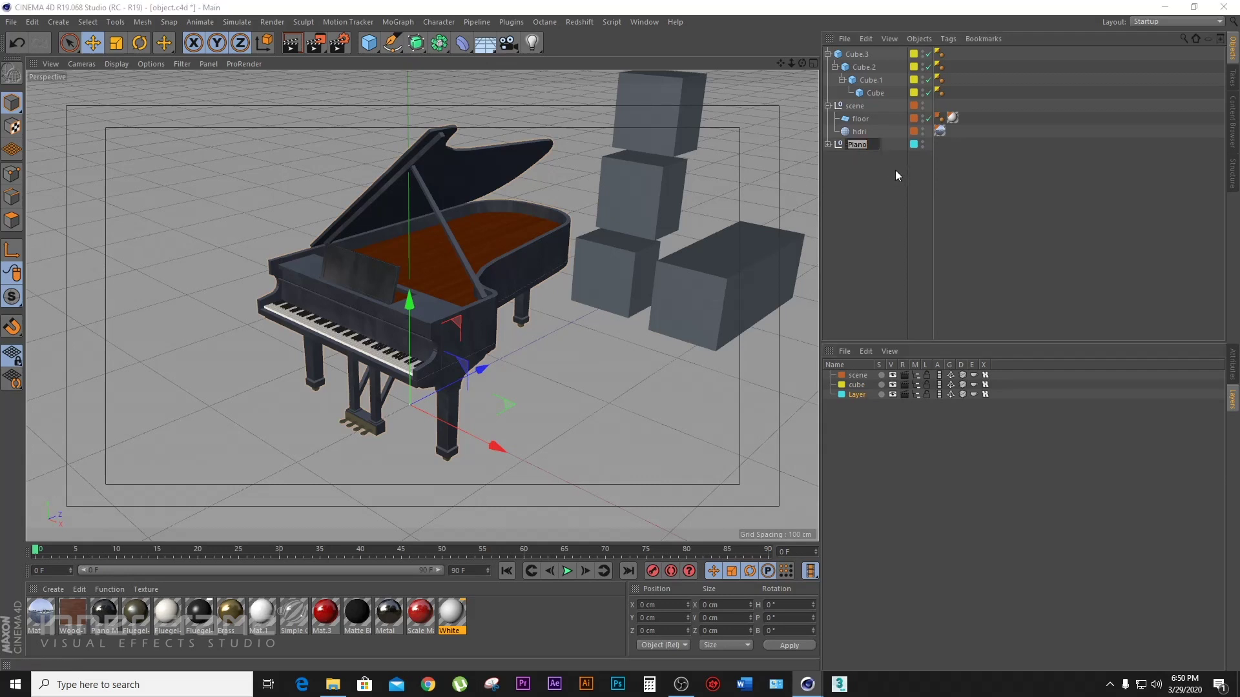
pyautogui.press('Return')
pyautogui.doubleClick(851, 393)
pyautogui.press('Return')
pyautogui.doubleClick(859, 145)
pyautogui.press('Return')
pyautogui.doubleClick(860, 398)
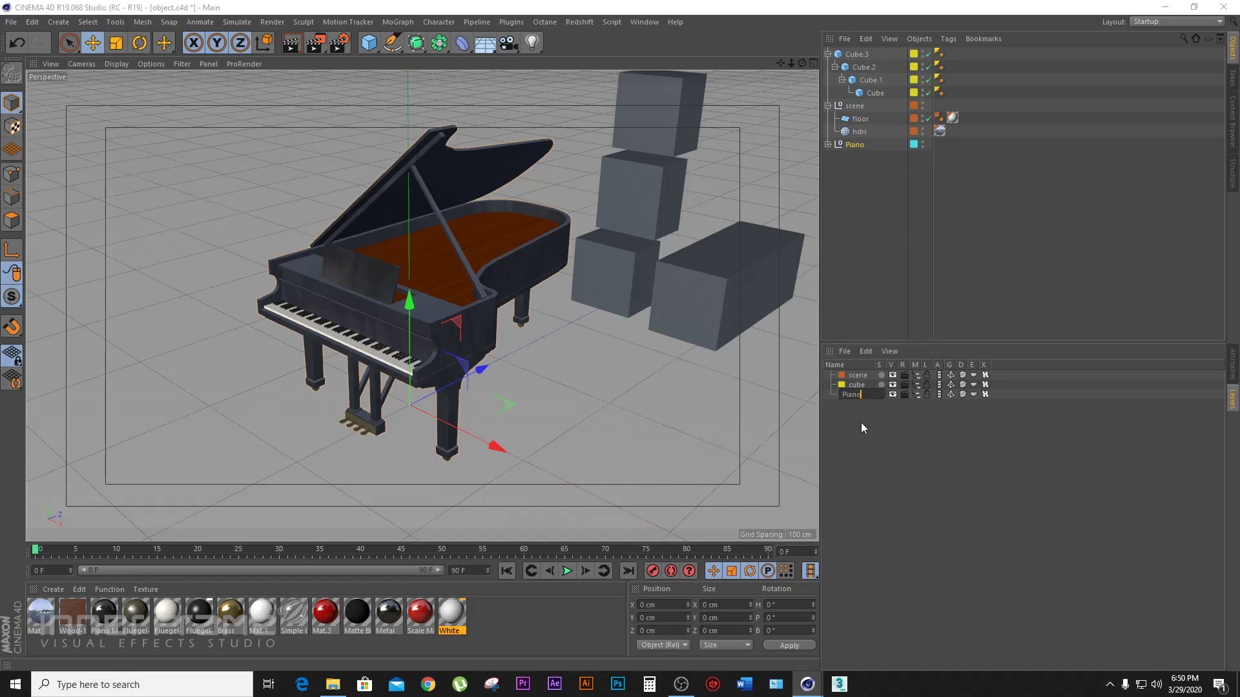
# Step: Apply the Piano layer to parts 01–04, then collapse the Piano and scene groups
pyautogui.click(827, 144)
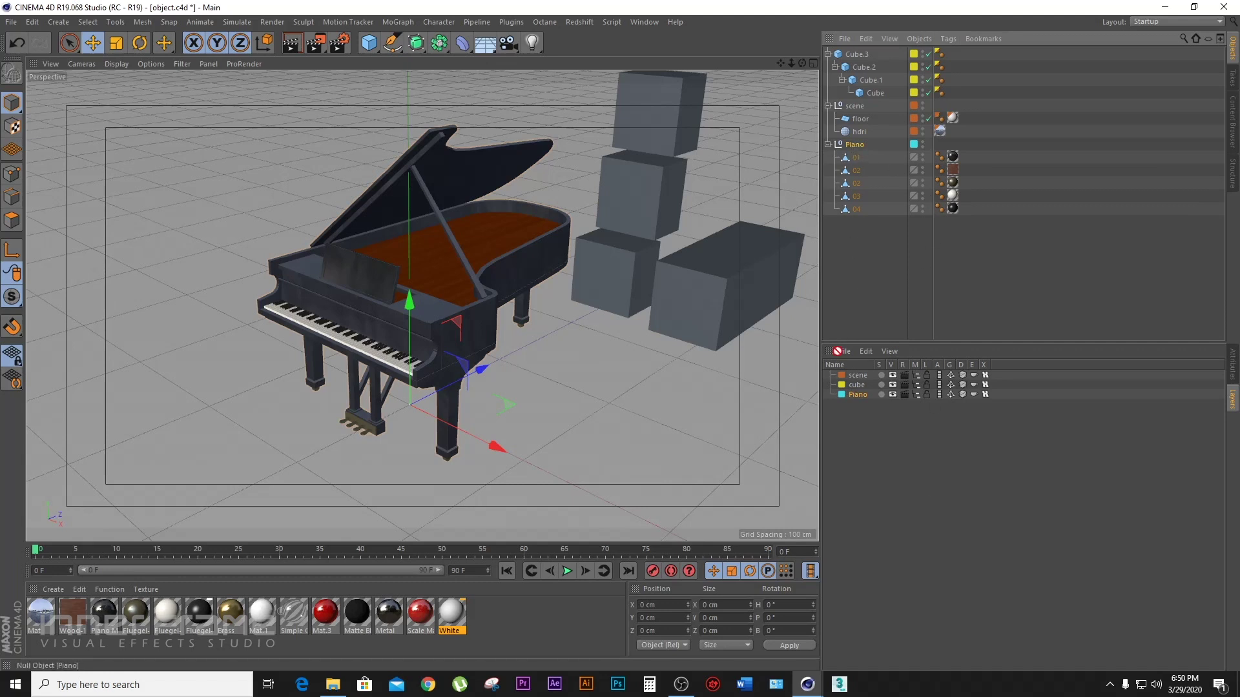
pyautogui.moveTo(865, 398); pyautogui.dragTo(866, 399)
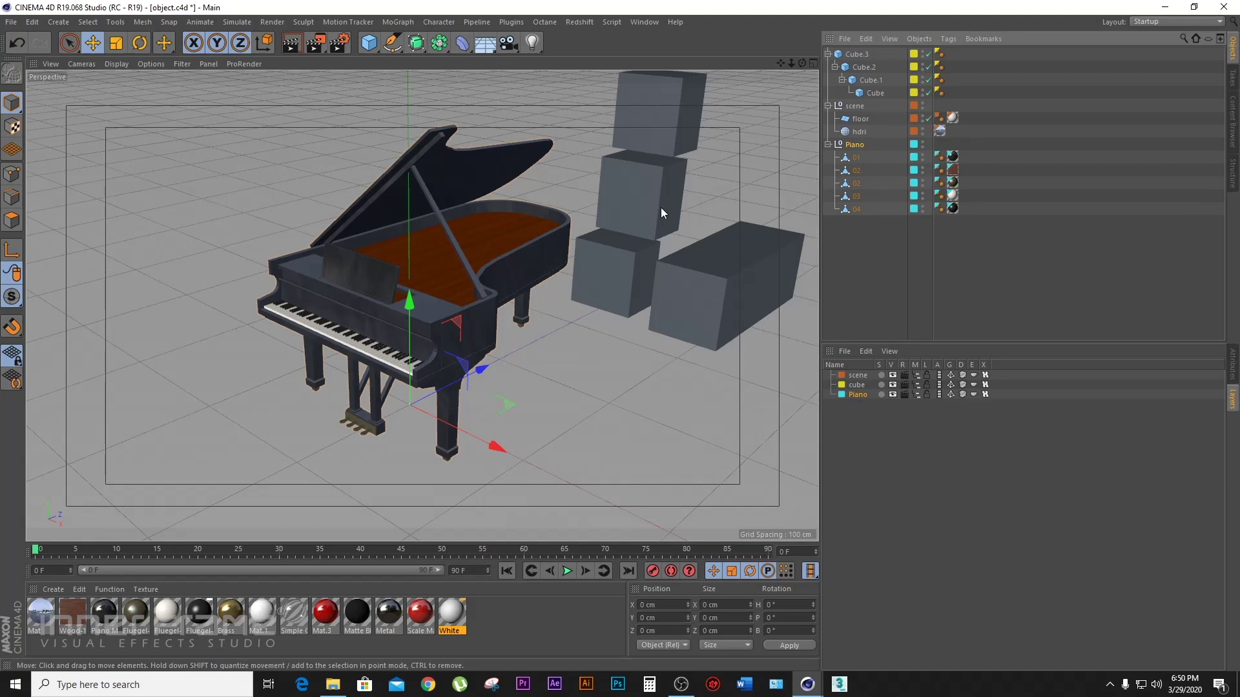
pyautogui.click(827, 144)
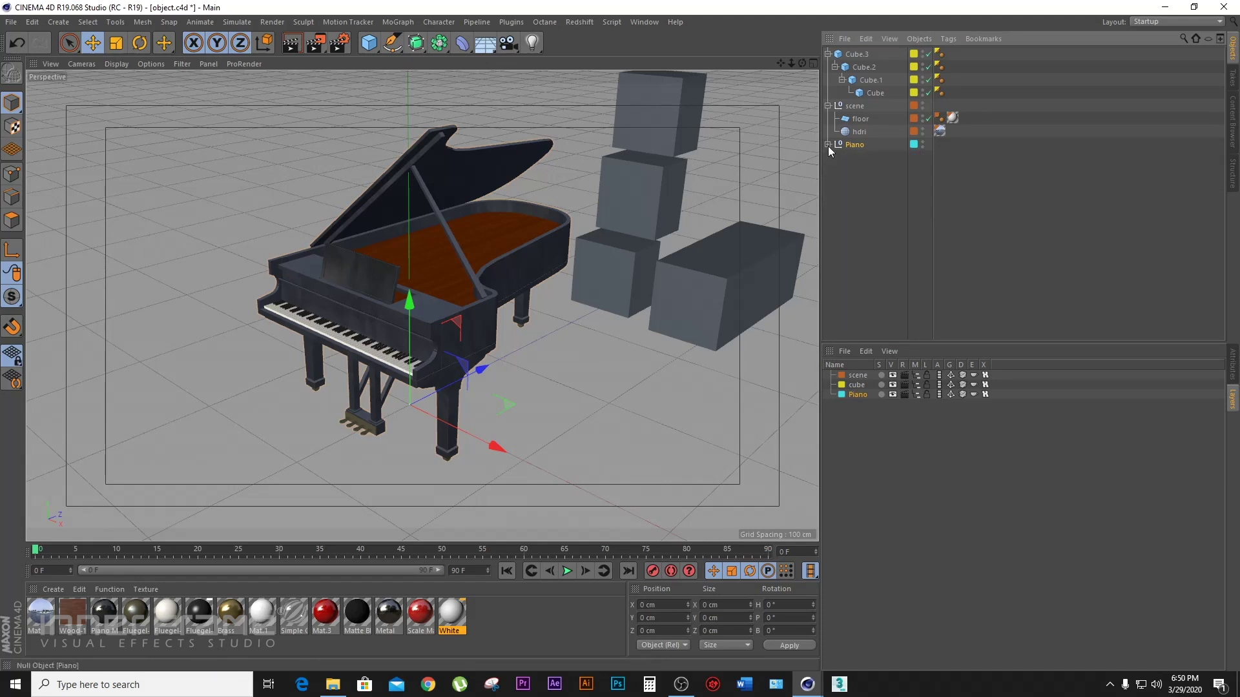
pyautogui.click(828, 105)
# Step: Collapse Cube.3, then toggle the piano's viewport visibility off and on twice
pyautogui.click(827, 53)
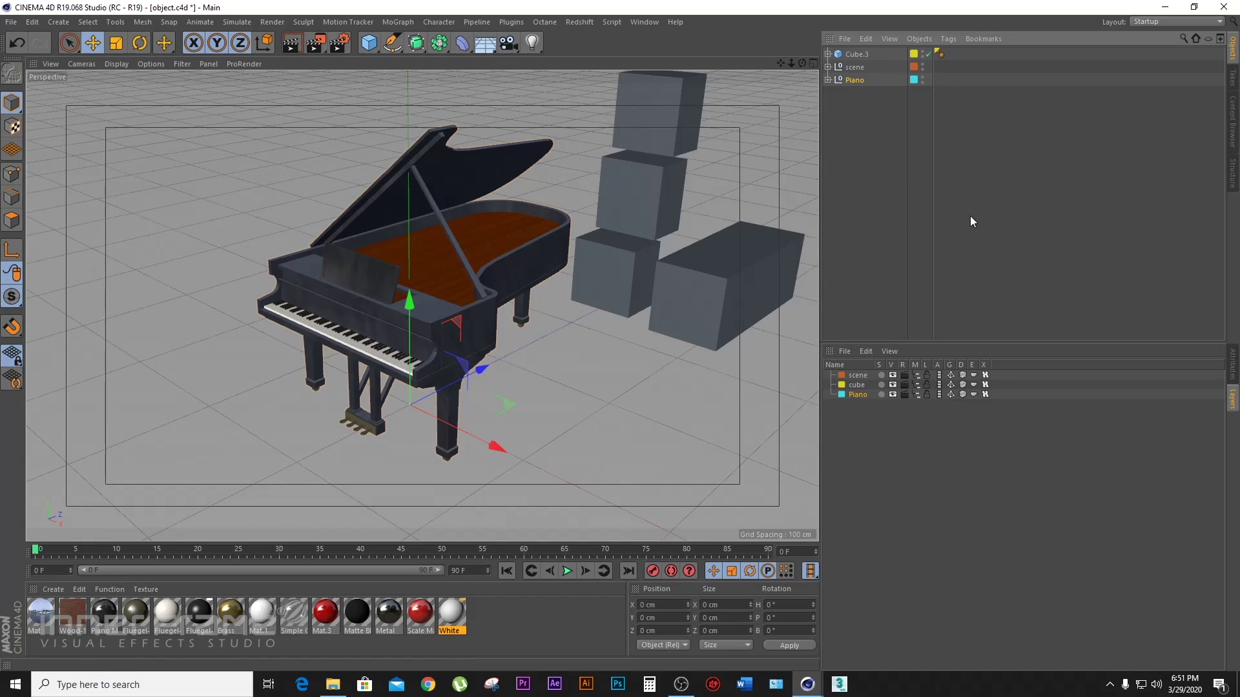
pyautogui.click(922, 77)
pyautogui.click(922, 76)
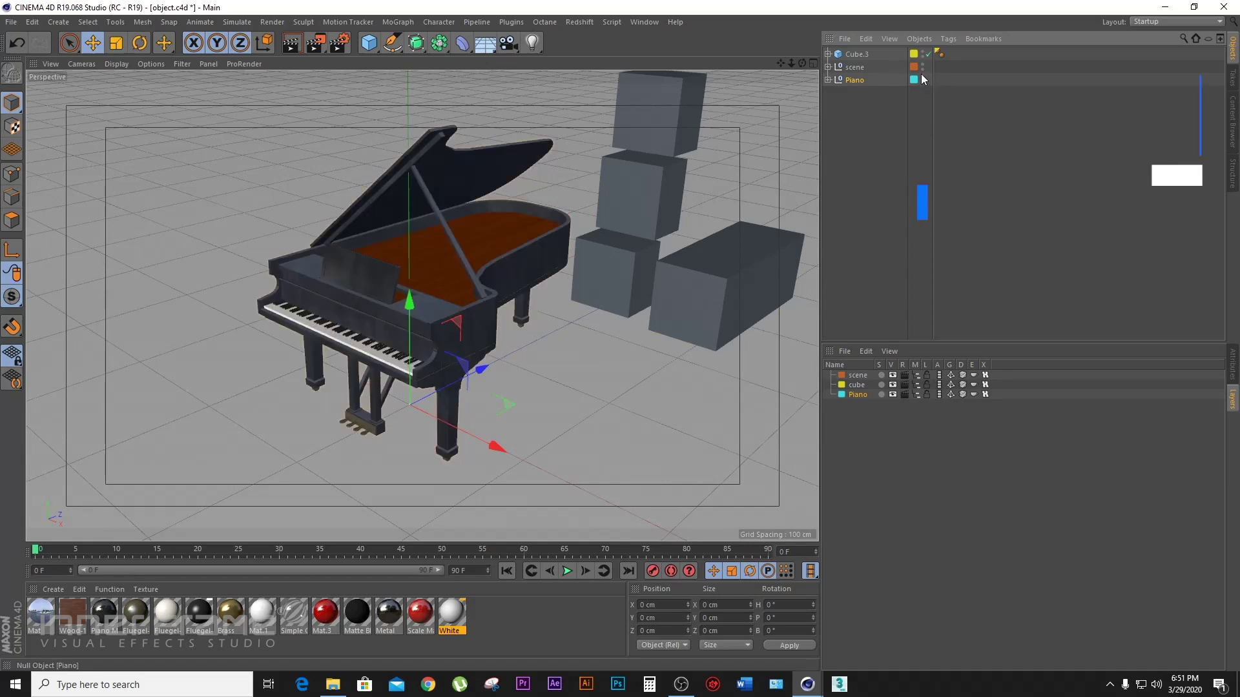
pyautogui.click(923, 77)
pyautogui.click(924, 78)
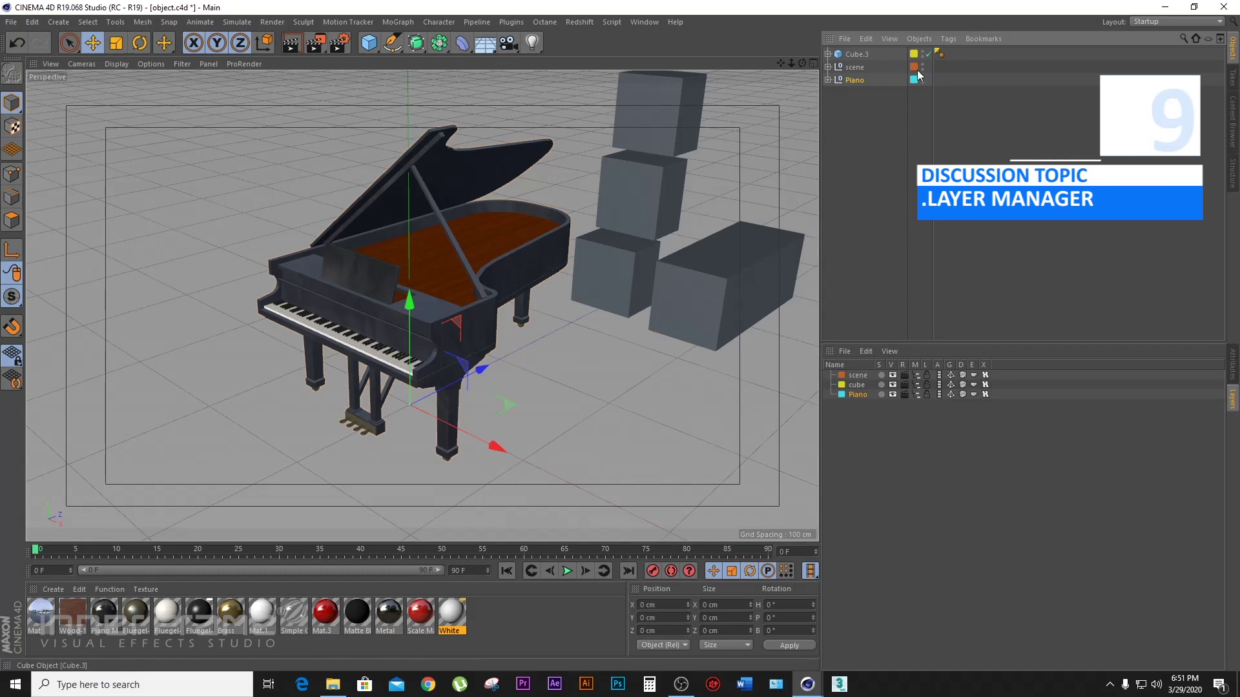
pyautogui.click(1234, 364)
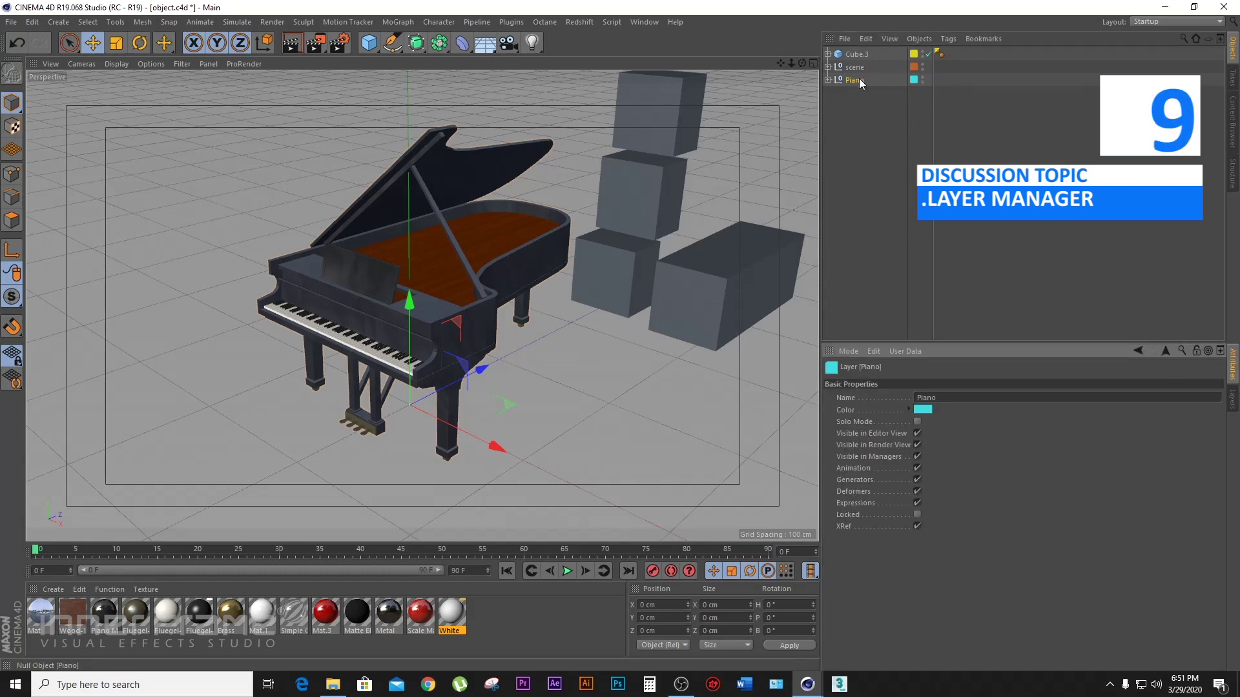
pyautogui.click(860, 78)
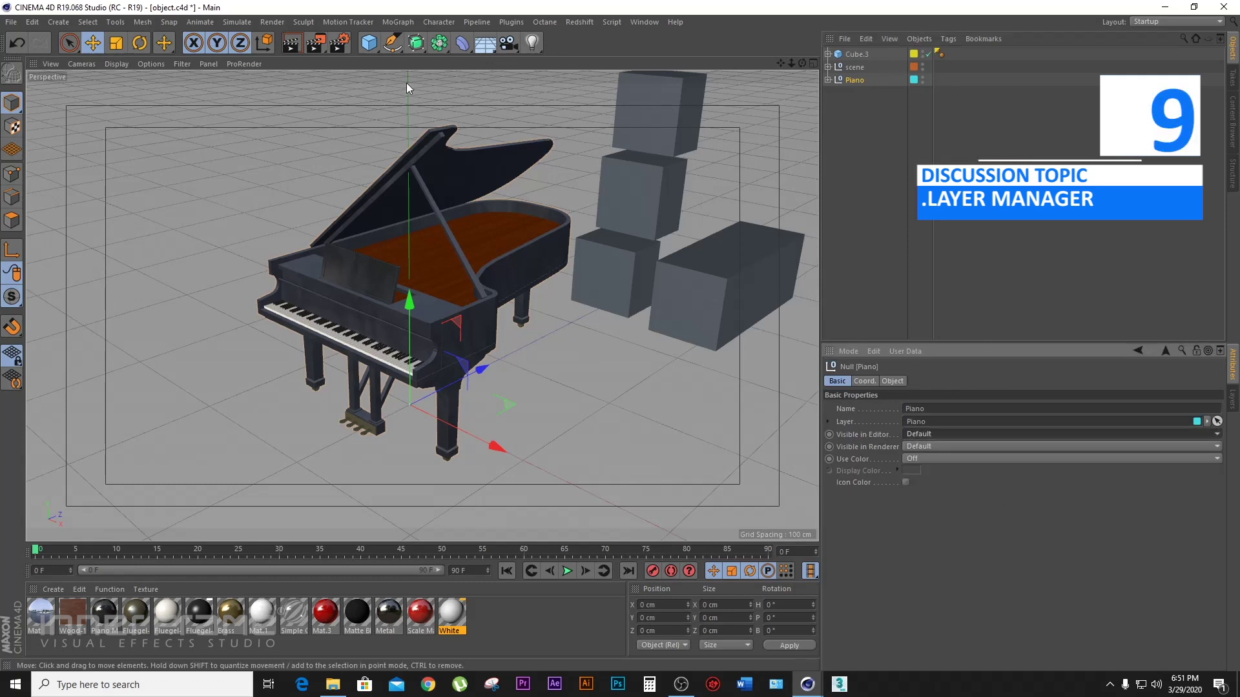
pyautogui.click(666, 144)
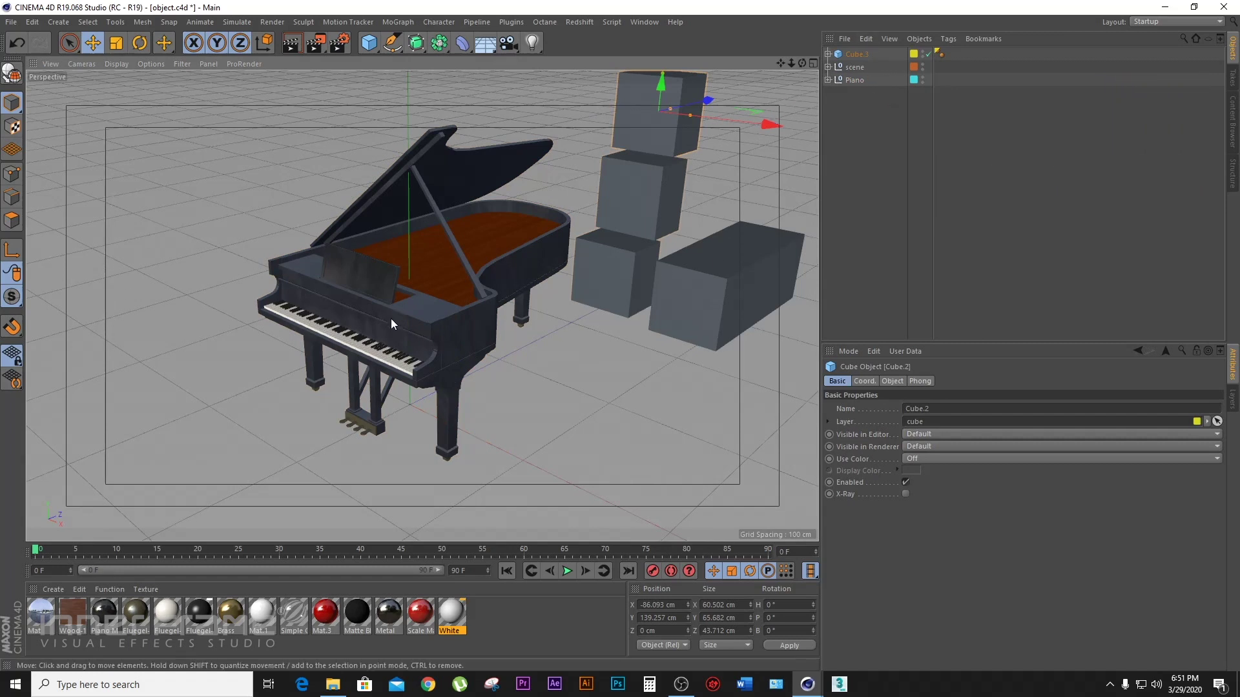
pyautogui.click(940, 435)
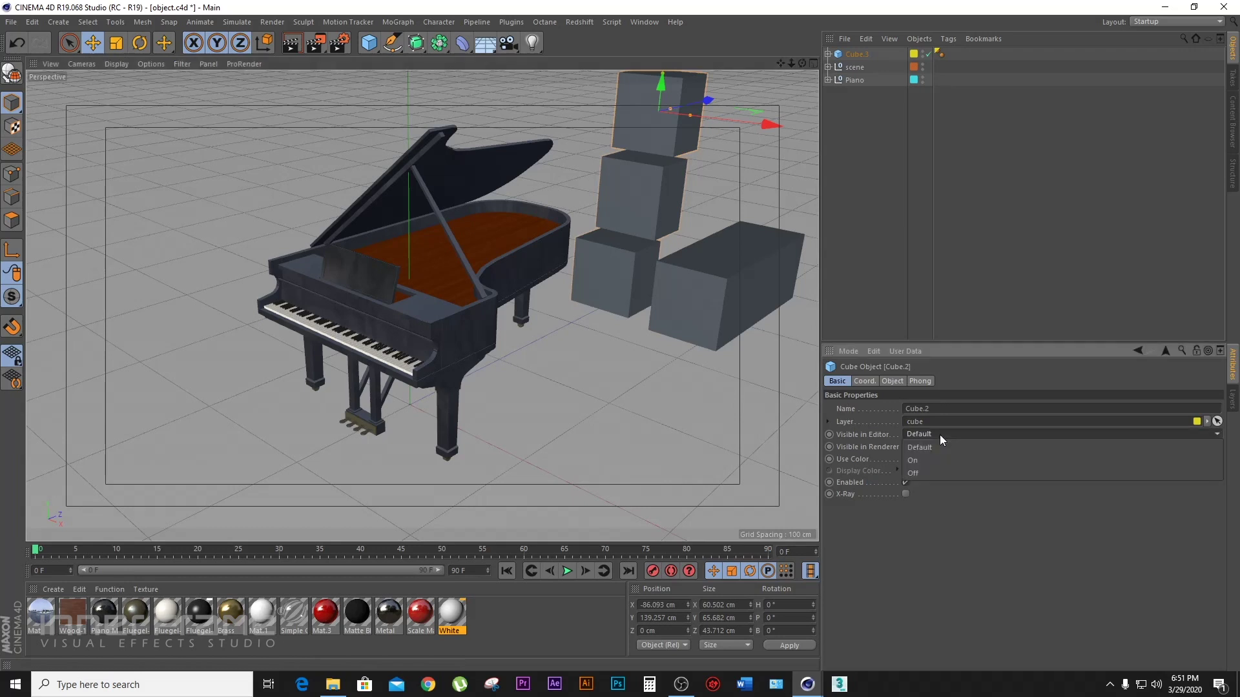
pyautogui.click(974, 544)
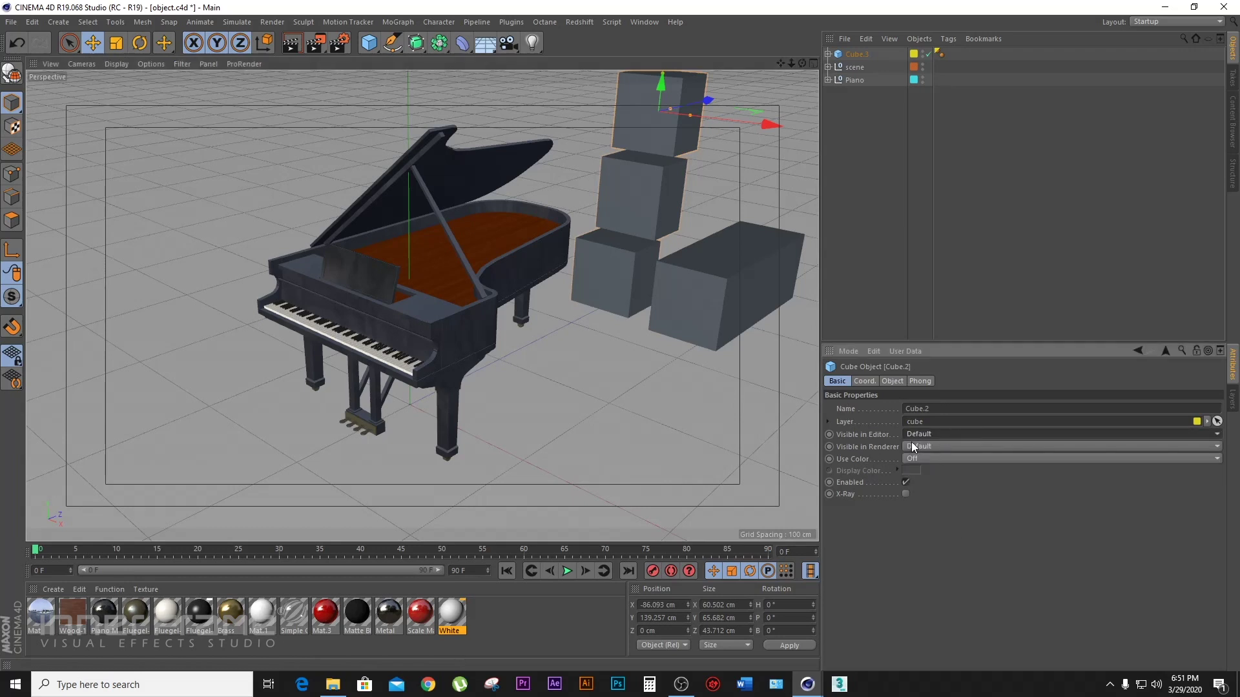
pyautogui.click(852, 68)
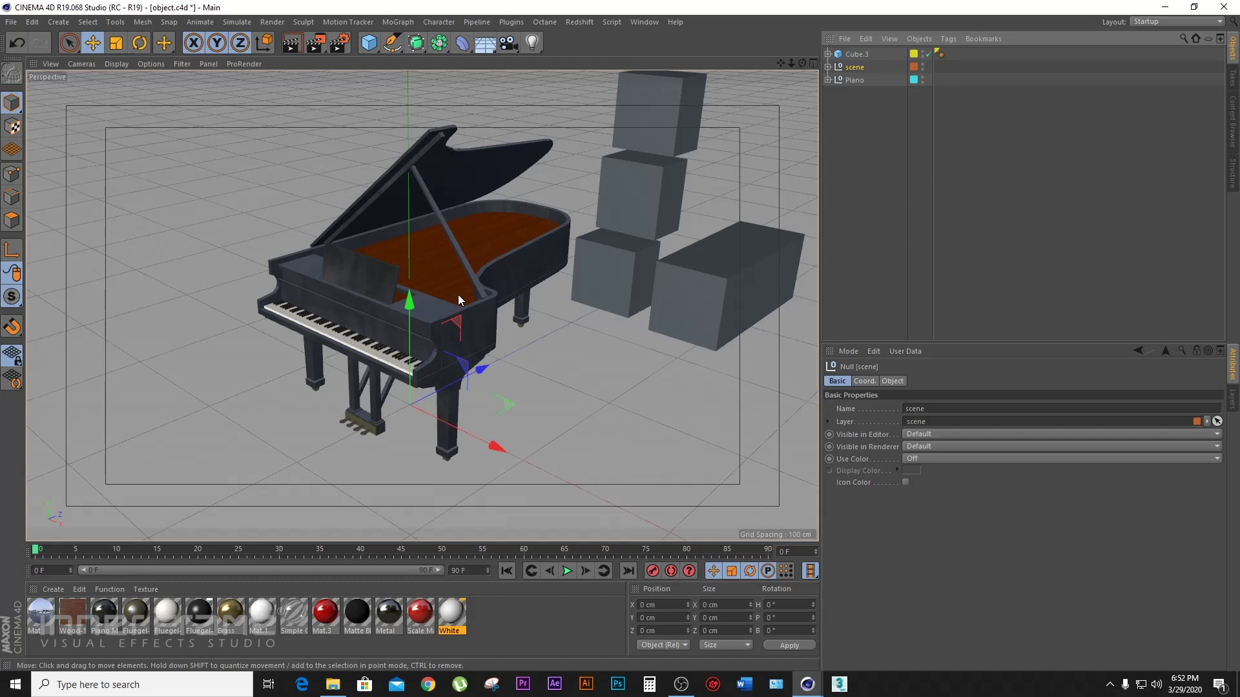
pyautogui.click(1233, 401)
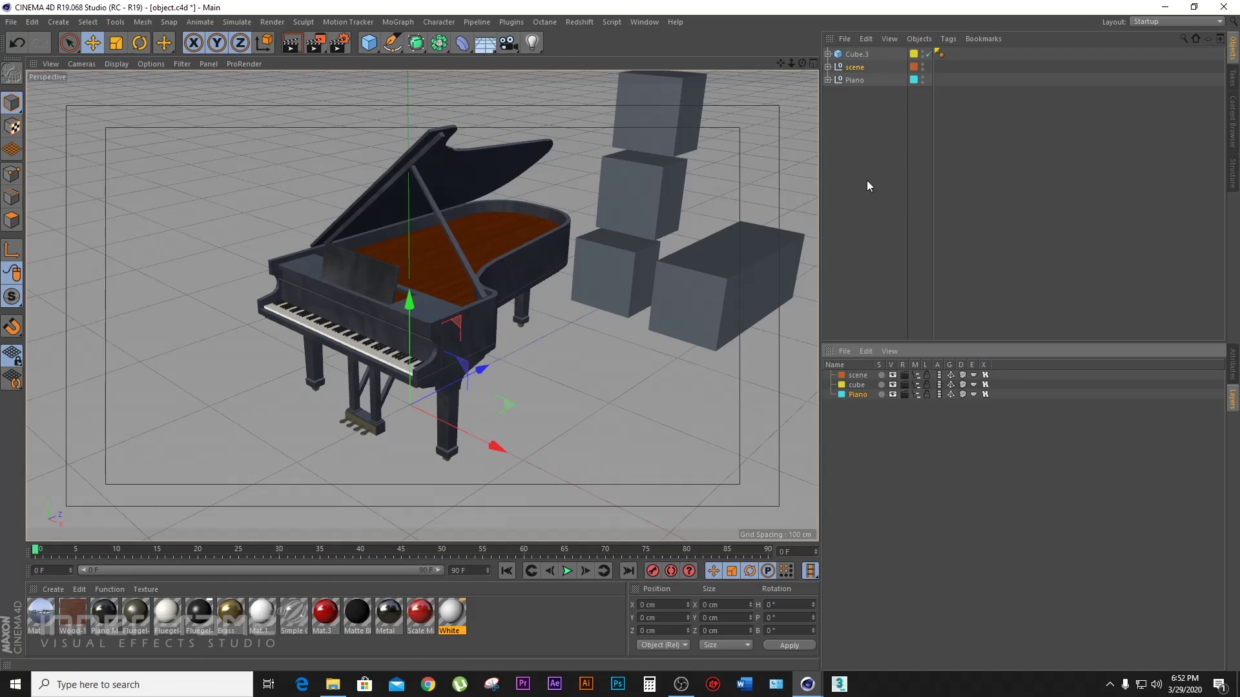
pyautogui.click(928, 54)
pyautogui.click(923, 52)
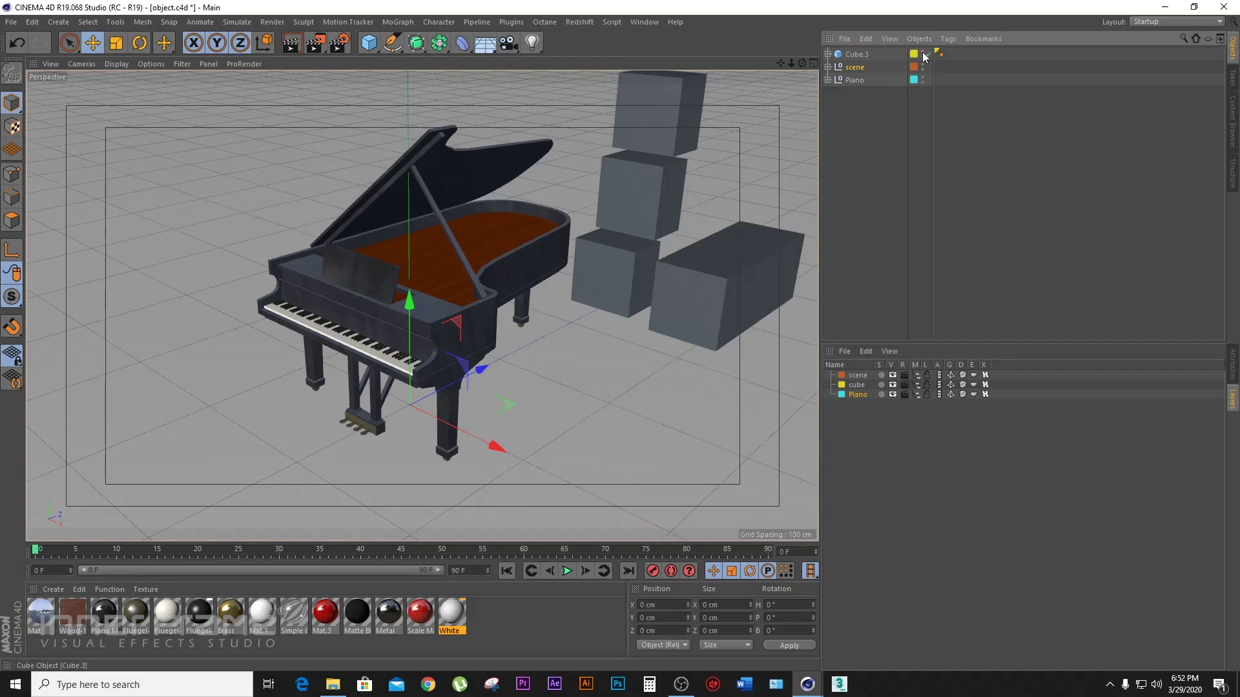
pyautogui.click(922, 52)
pyautogui.click(881, 394)
pyautogui.click(881, 394)
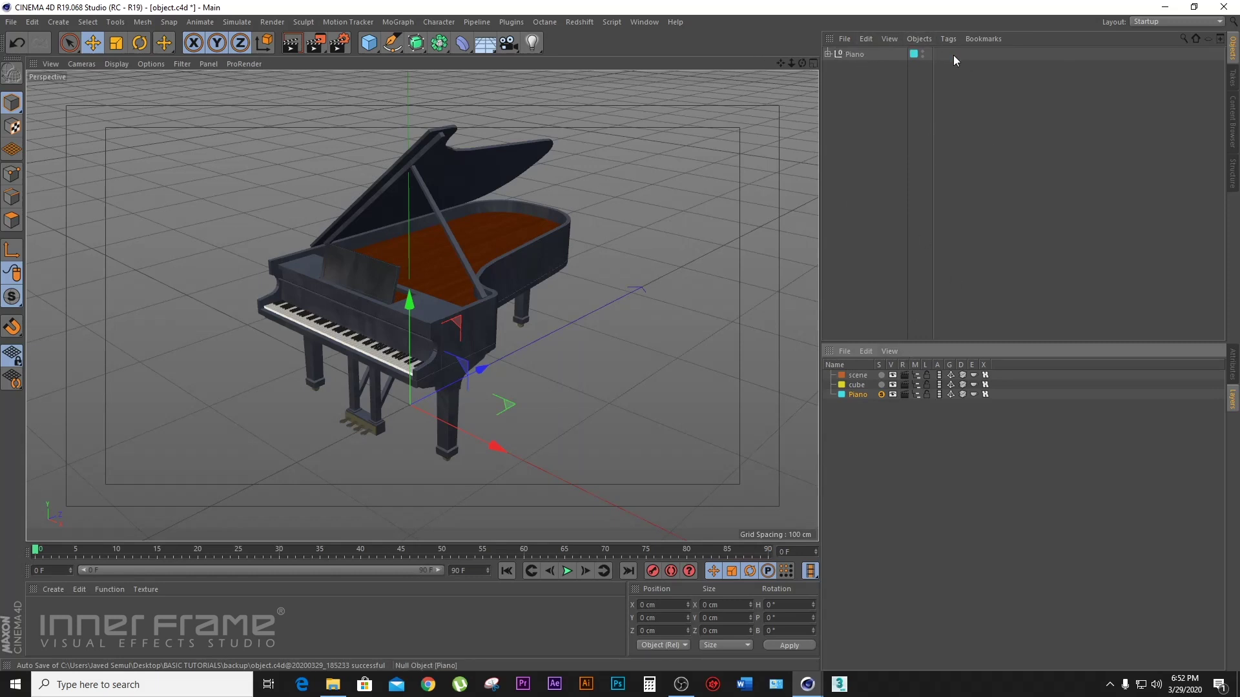
pyautogui.click(827, 54)
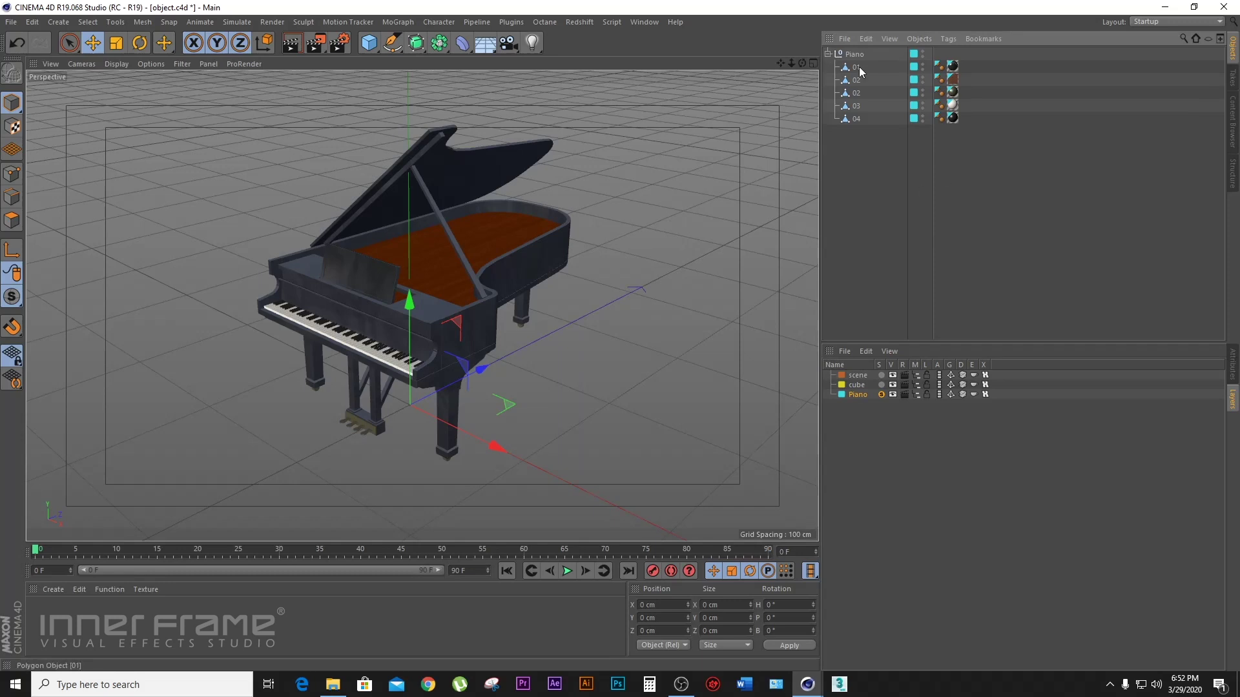
pyautogui.click(827, 53)
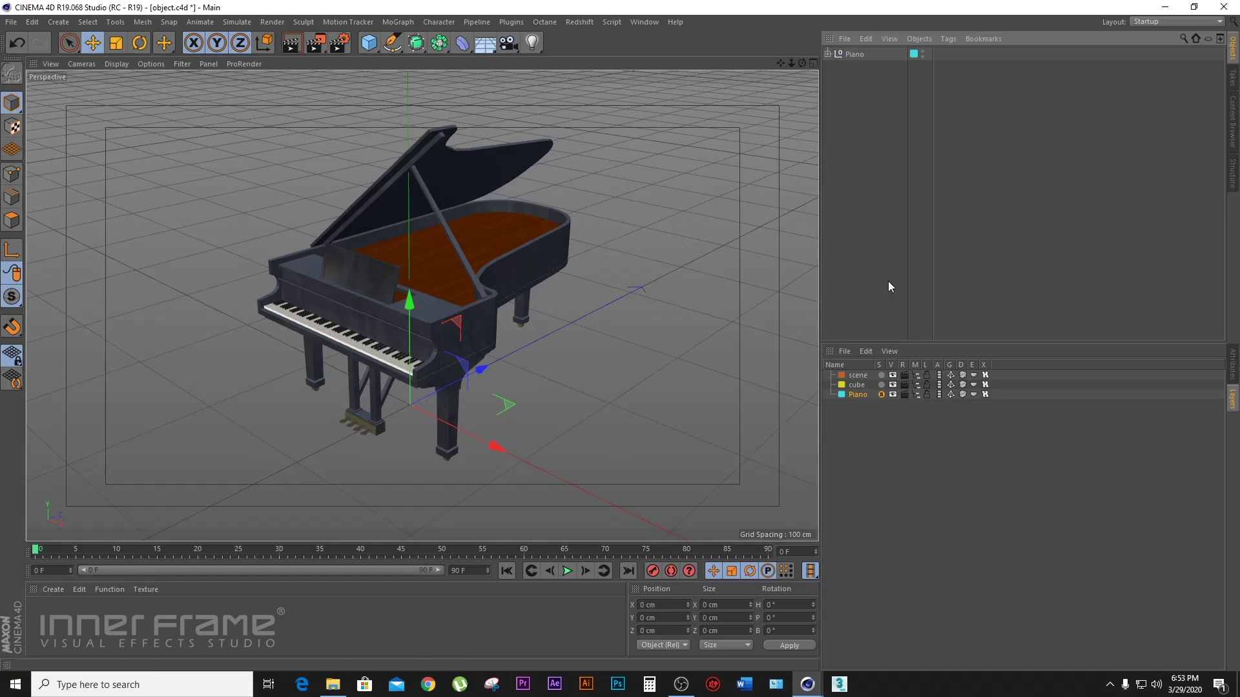
pyautogui.click(881, 394)
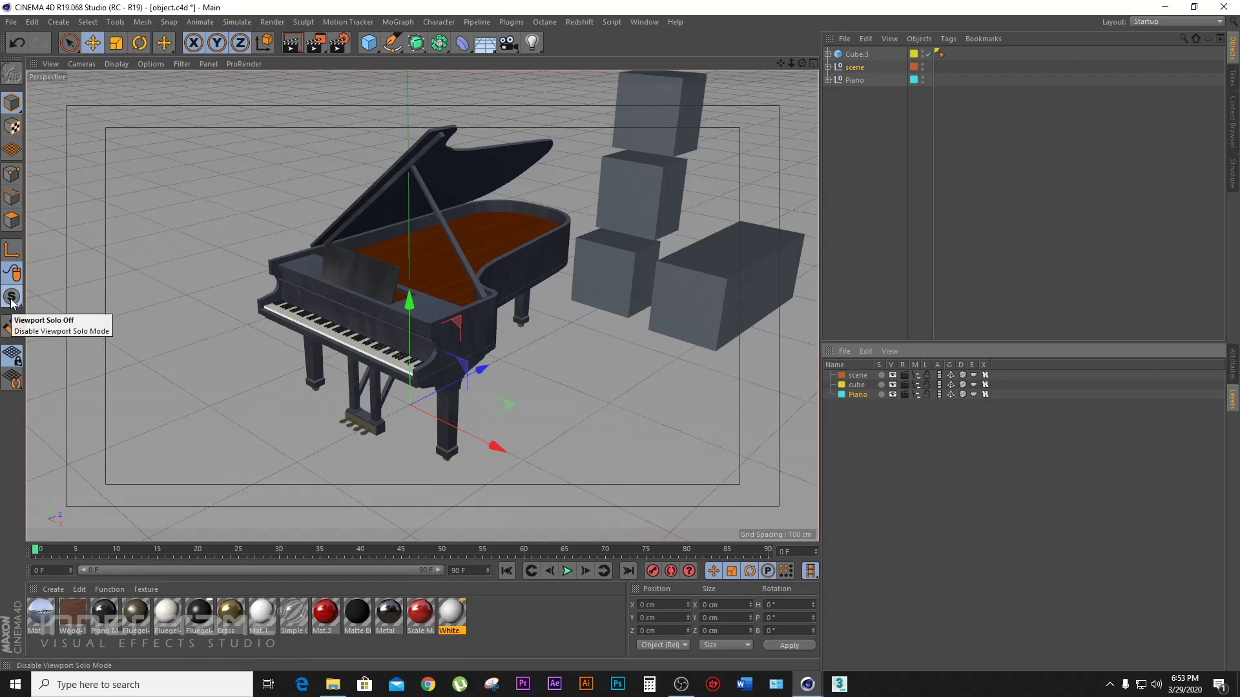
pyautogui.moveTo(12, 302); pyautogui.dragTo(84, 336)
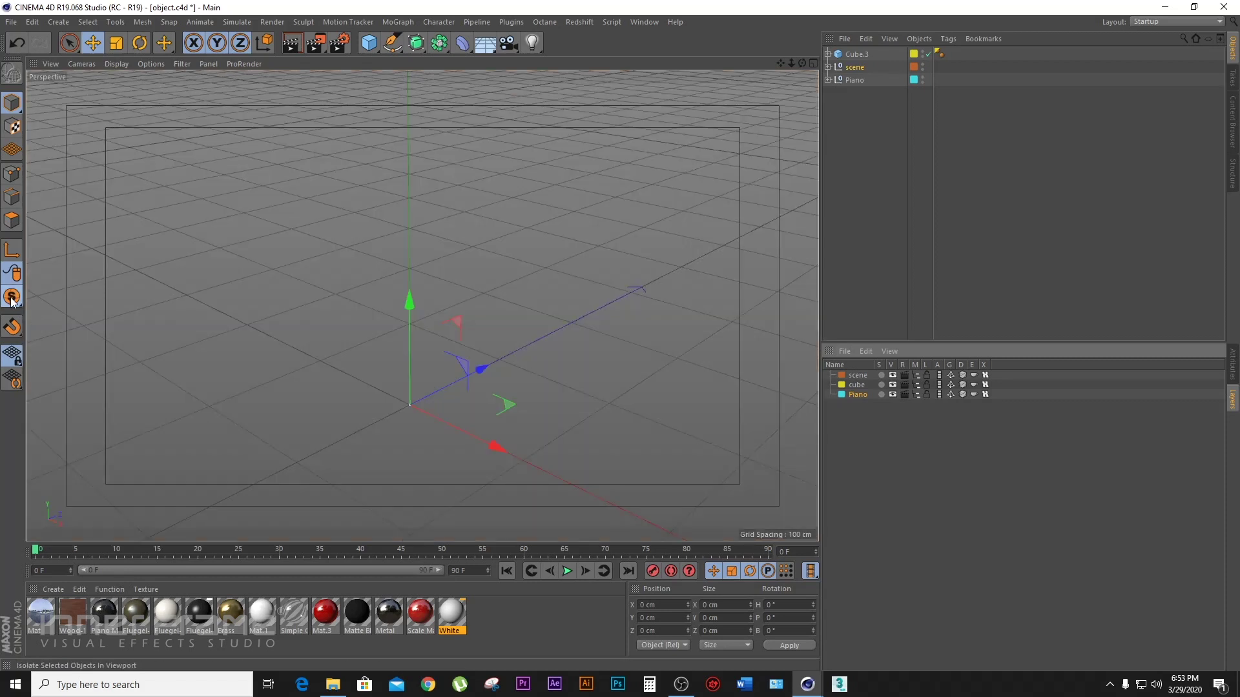
pyautogui.moveTo(11, 297); pyautogui.dragTo(38, 315)
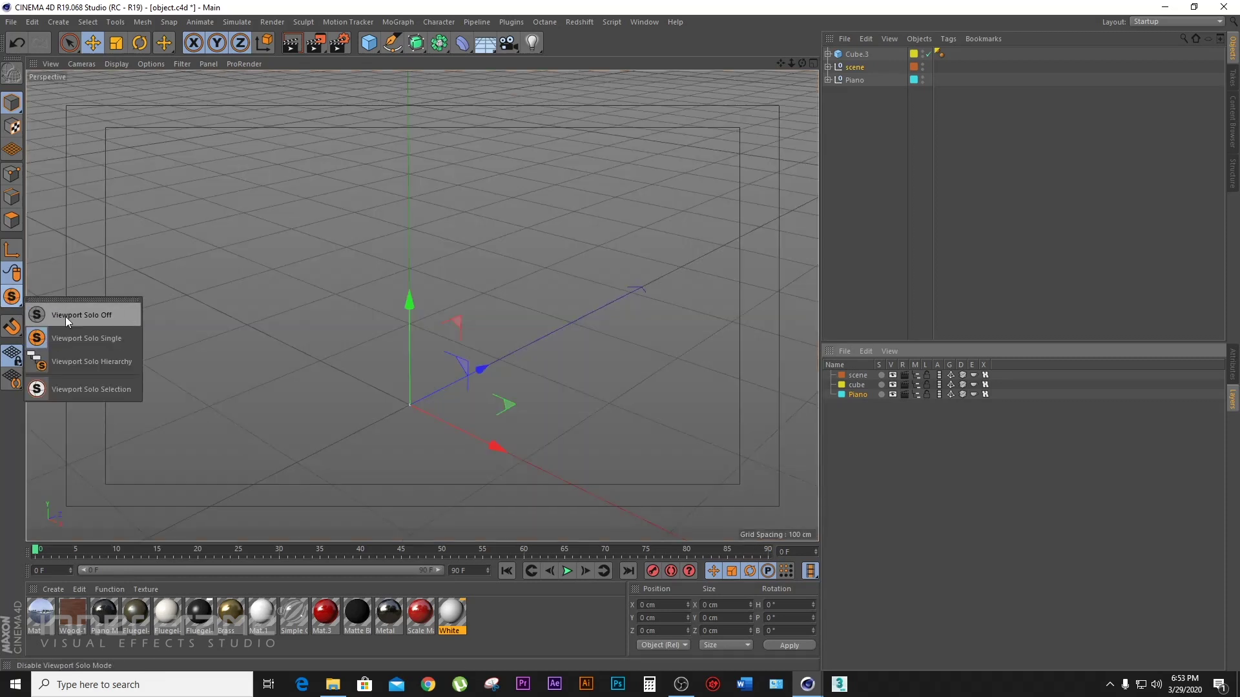
pyautogui.click(64, 316)
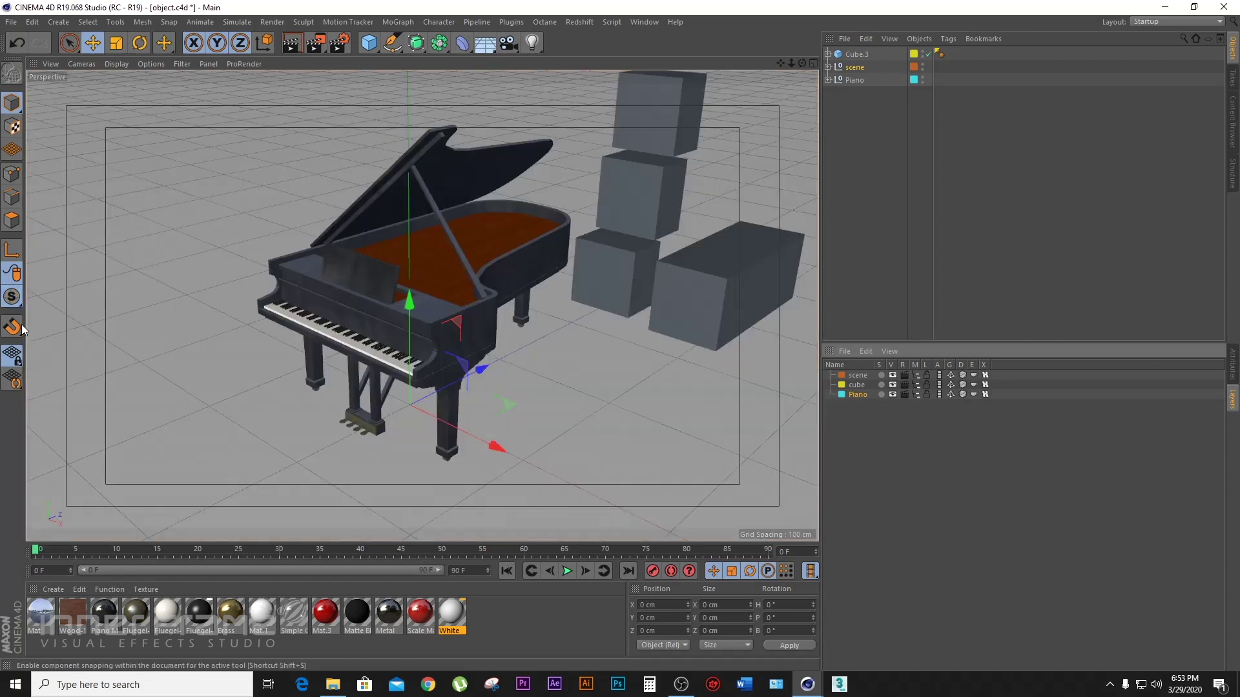
pyautogui.click(856, 53)
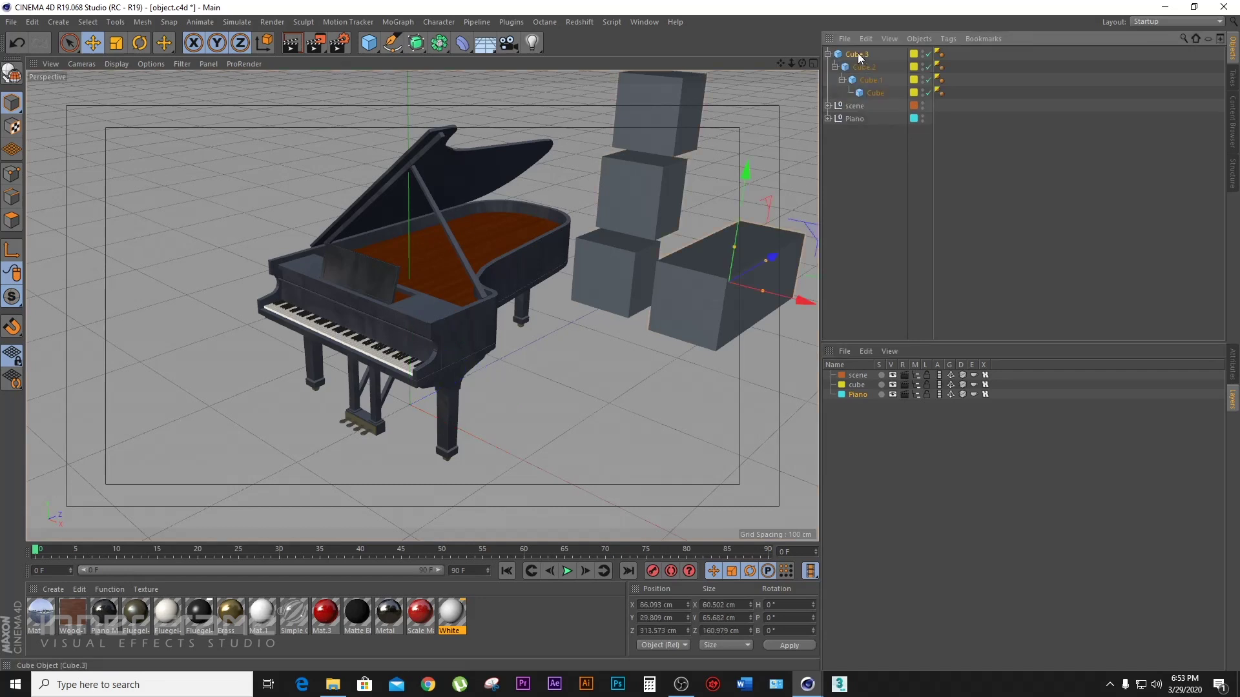
pyautogui.click(873, 93)
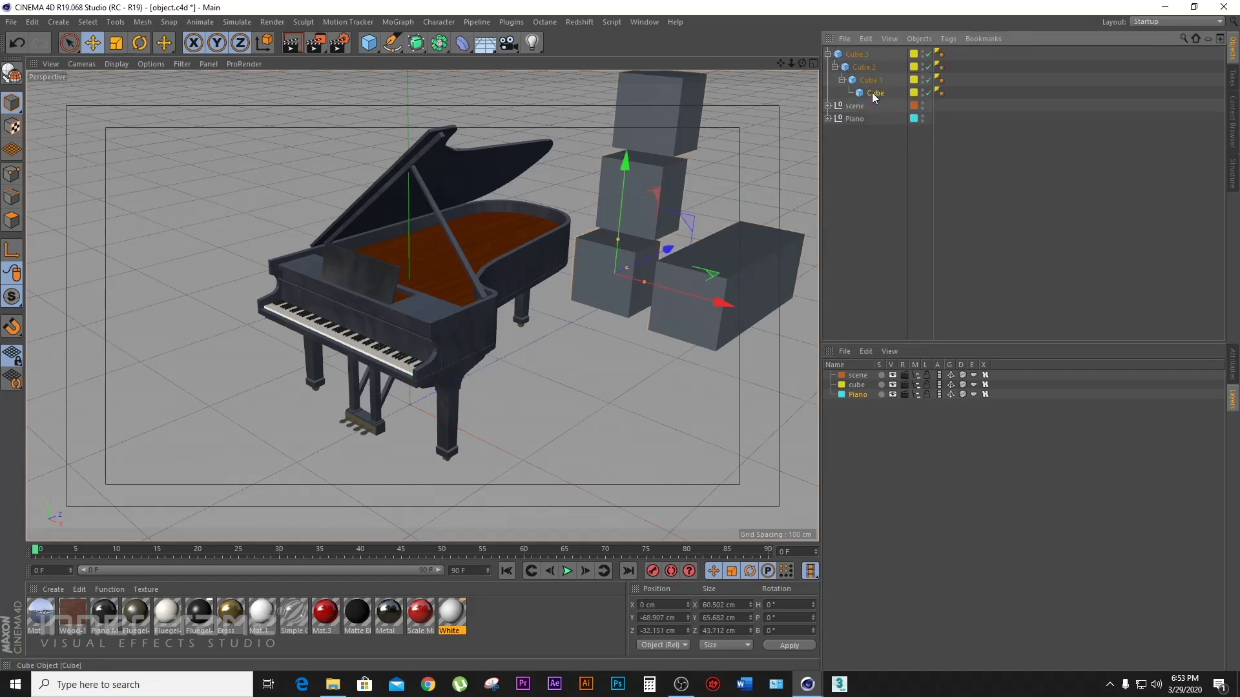
pyautogui.moveTo(11, 296); pyautogui.dragTo(76, 340)
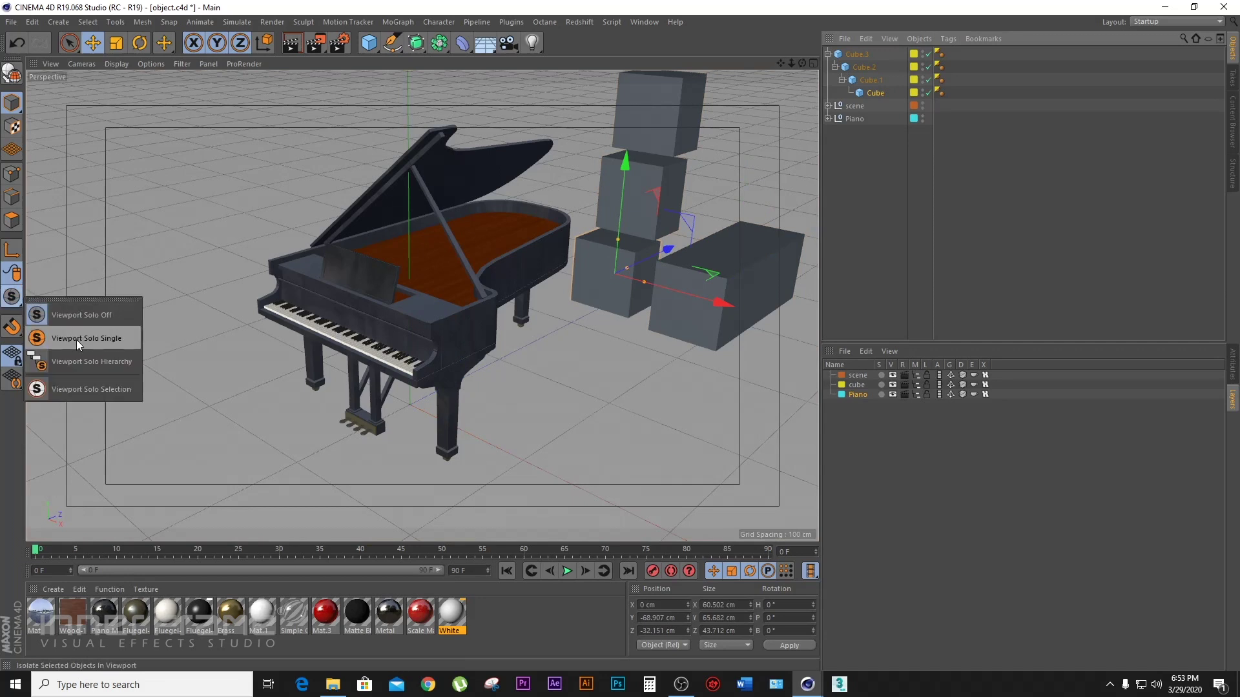
pyautogui.click(76, 339)
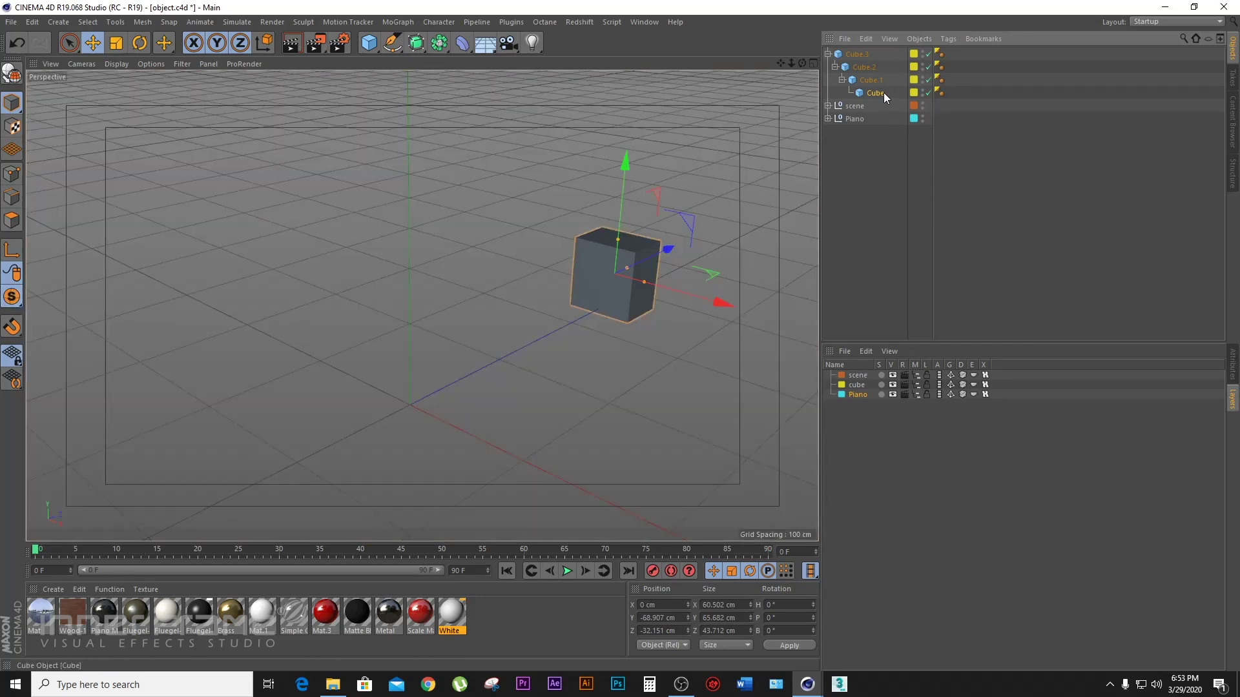
pyautogui.click(13, 298)
pyautogui.click(52, 315)
pyautogui.click(855, 55)
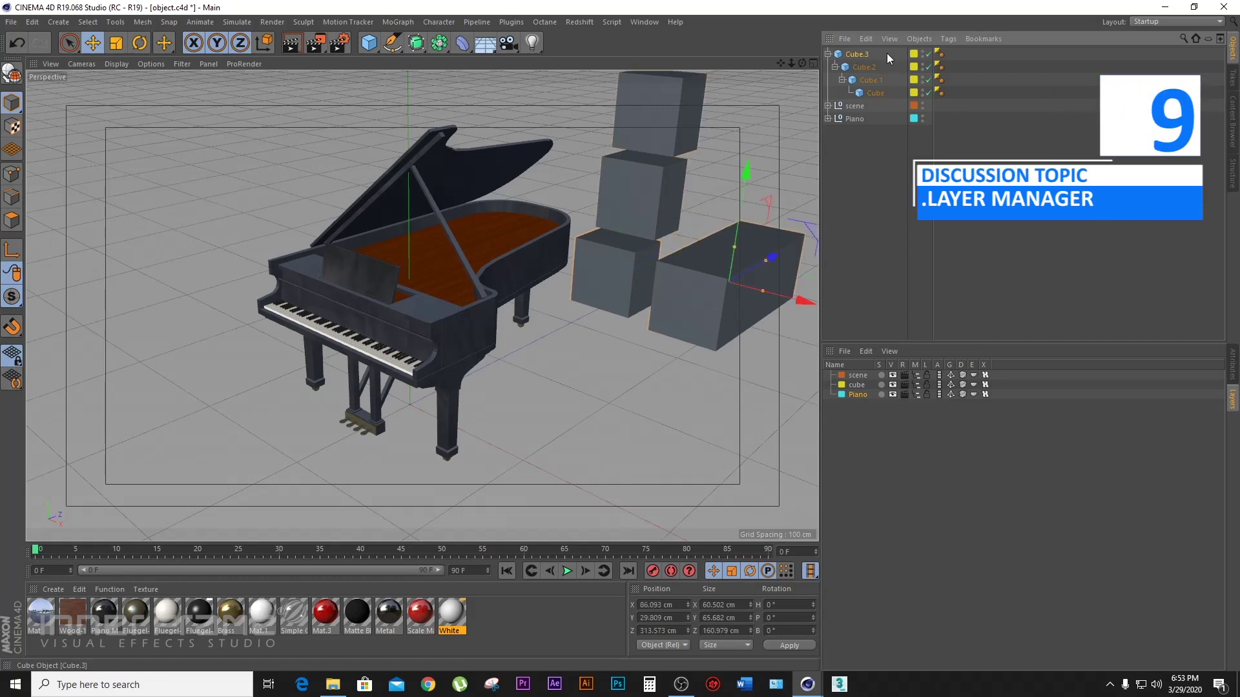
pyautogui.click(13, 298)
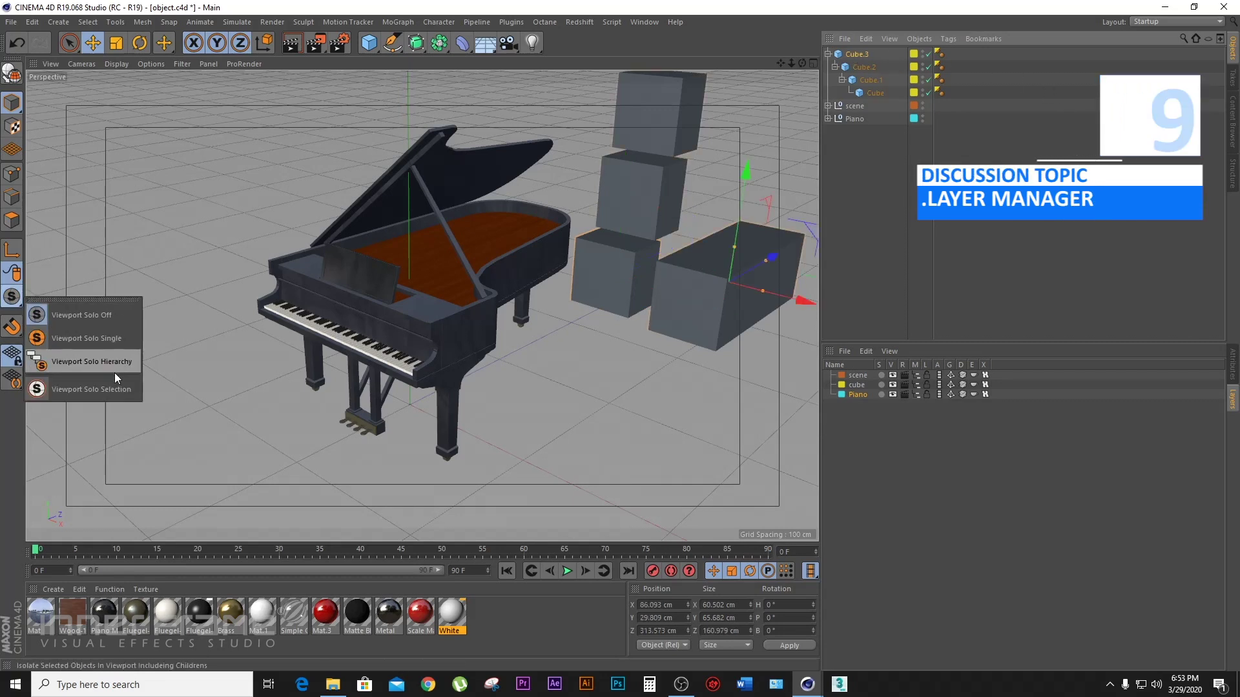
pyautogui.click(107, 338)
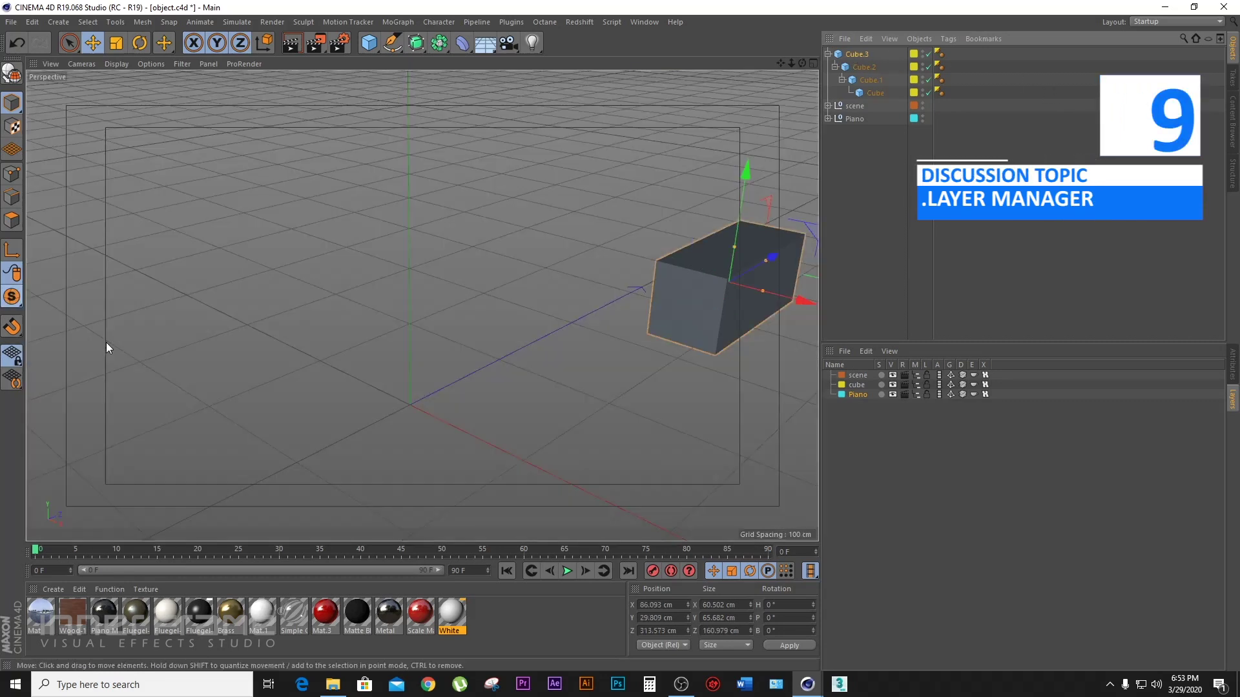
pyautogui.click(876, 93)
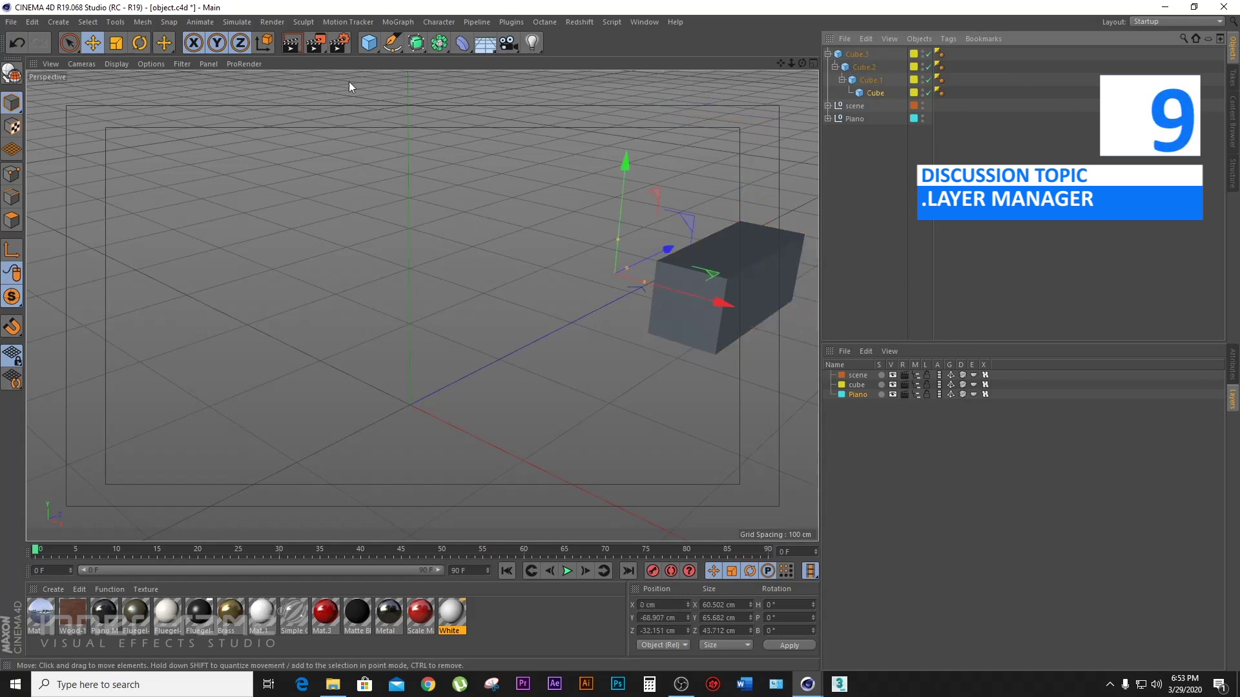
pyautogui.click(15, 300)
pyautogui.click(82, 315)
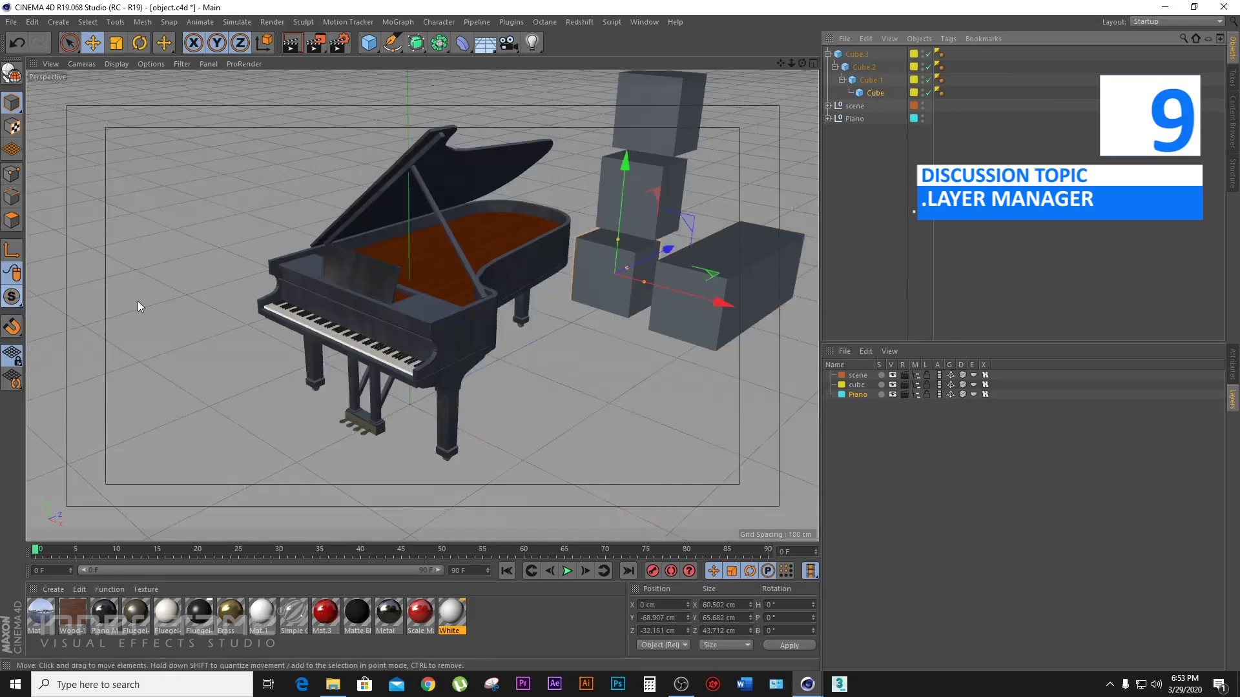
pyautogui.click(904, 106)
pyautogui.click(855, 119)
pyautogui.click(12, 296)
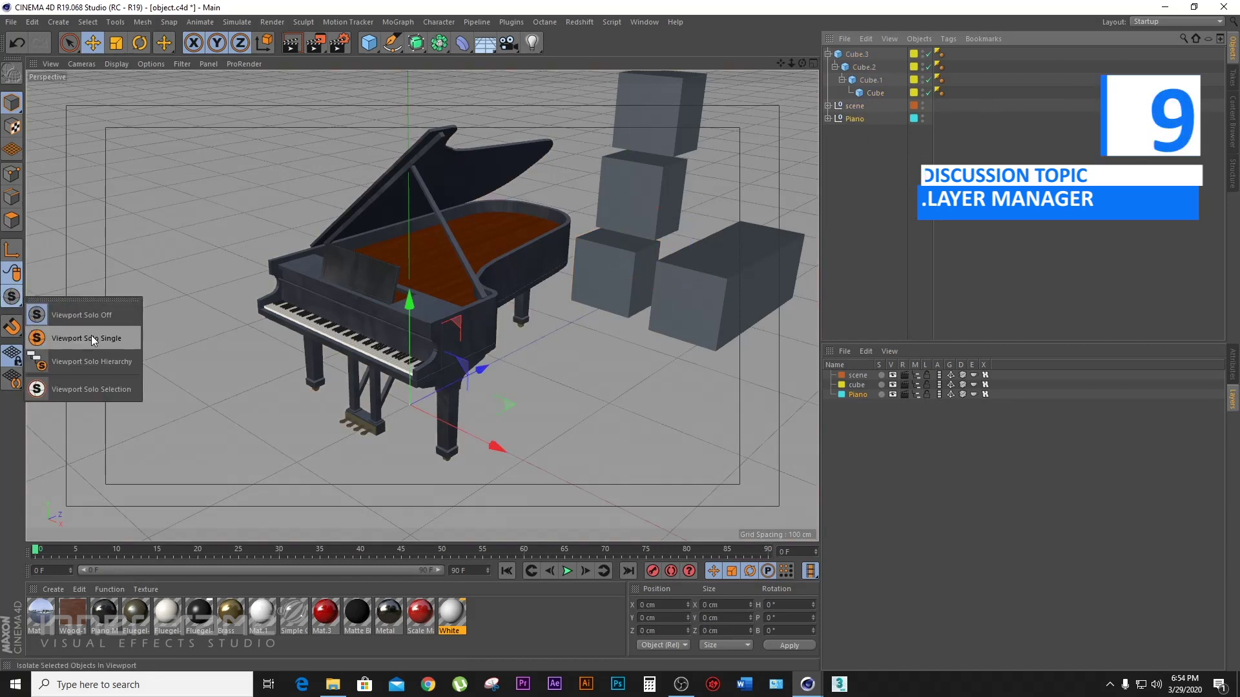
pyautogui.click(91, 335)
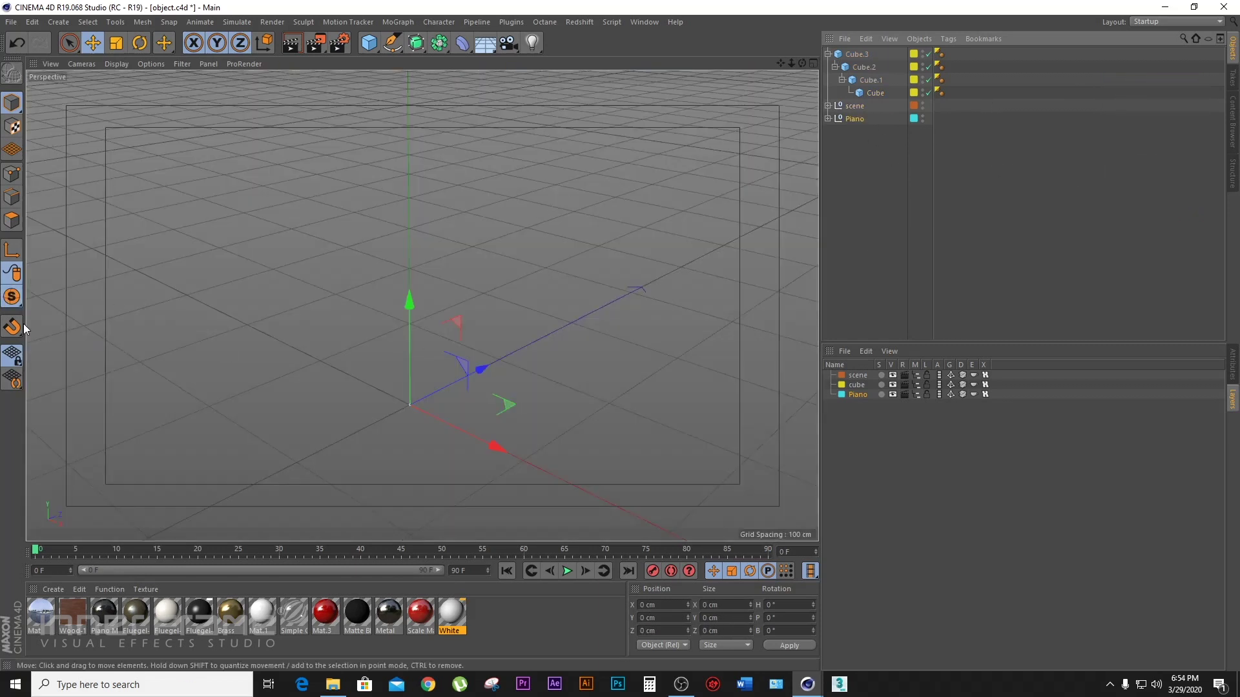
pyautogui.click(12, 296)
pyautogui.click(77, 315)
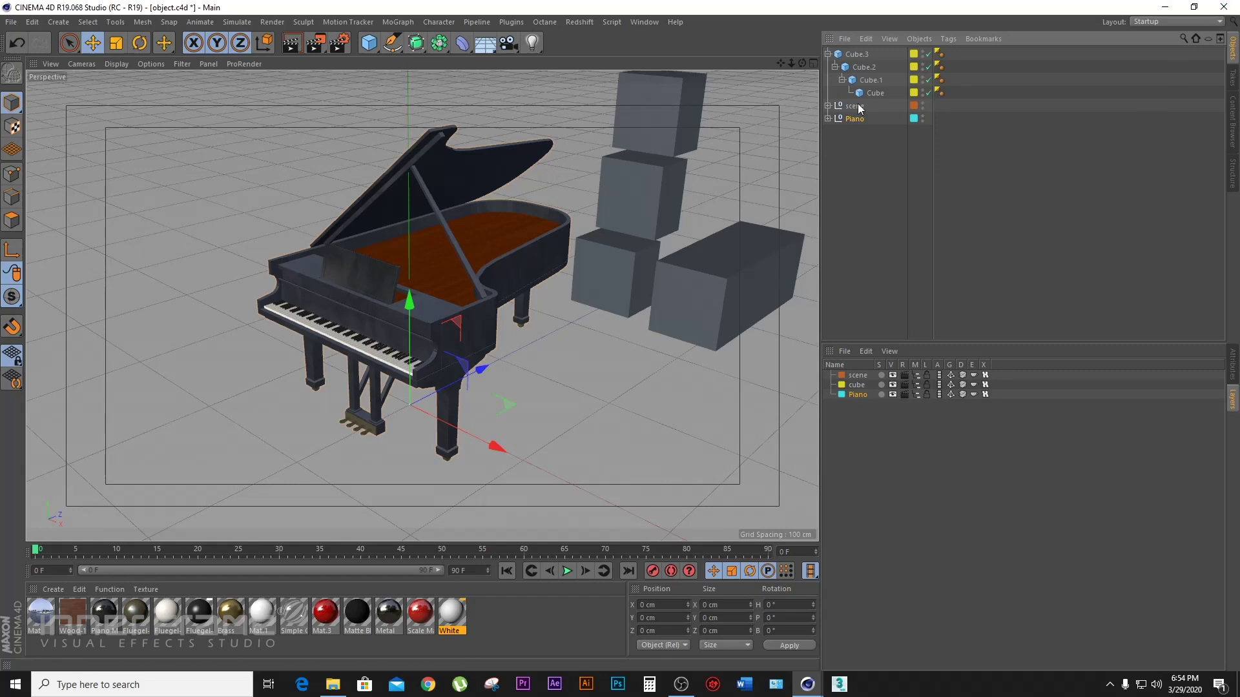
# Step: Collapse the Cube.3 hierarchy and turn on Solo for the Piano layer
pyautogui.click(827, 55)
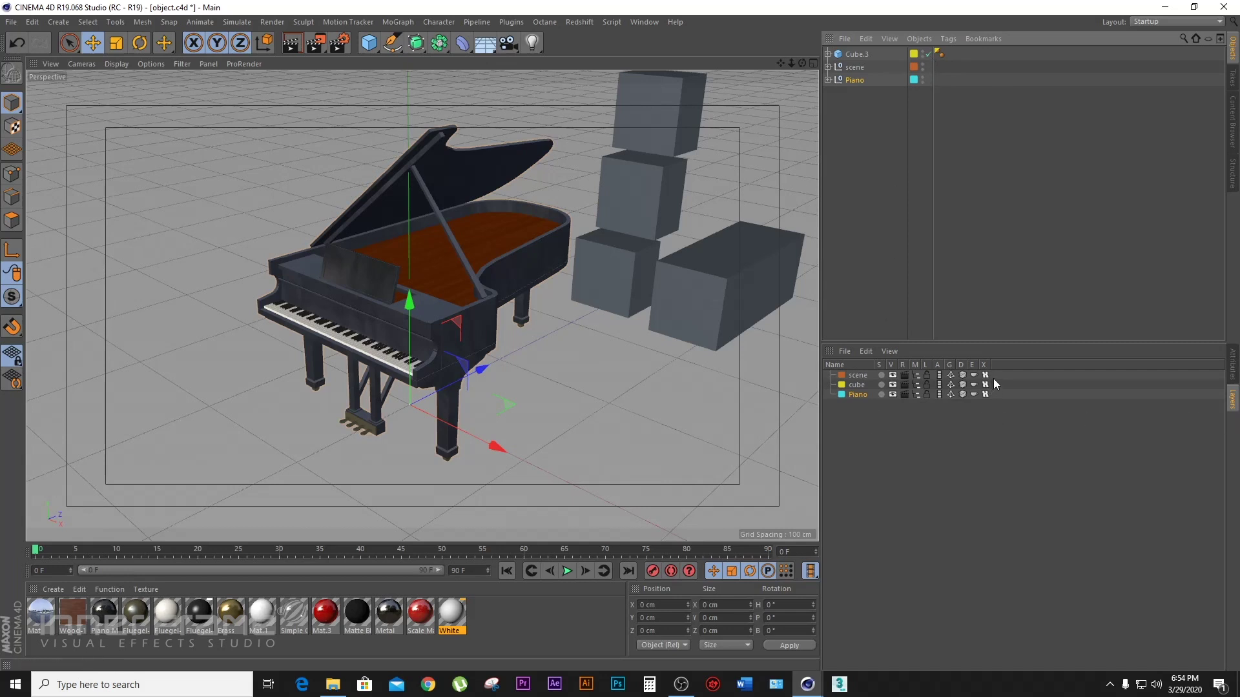
pyautogui.click(881, 394)
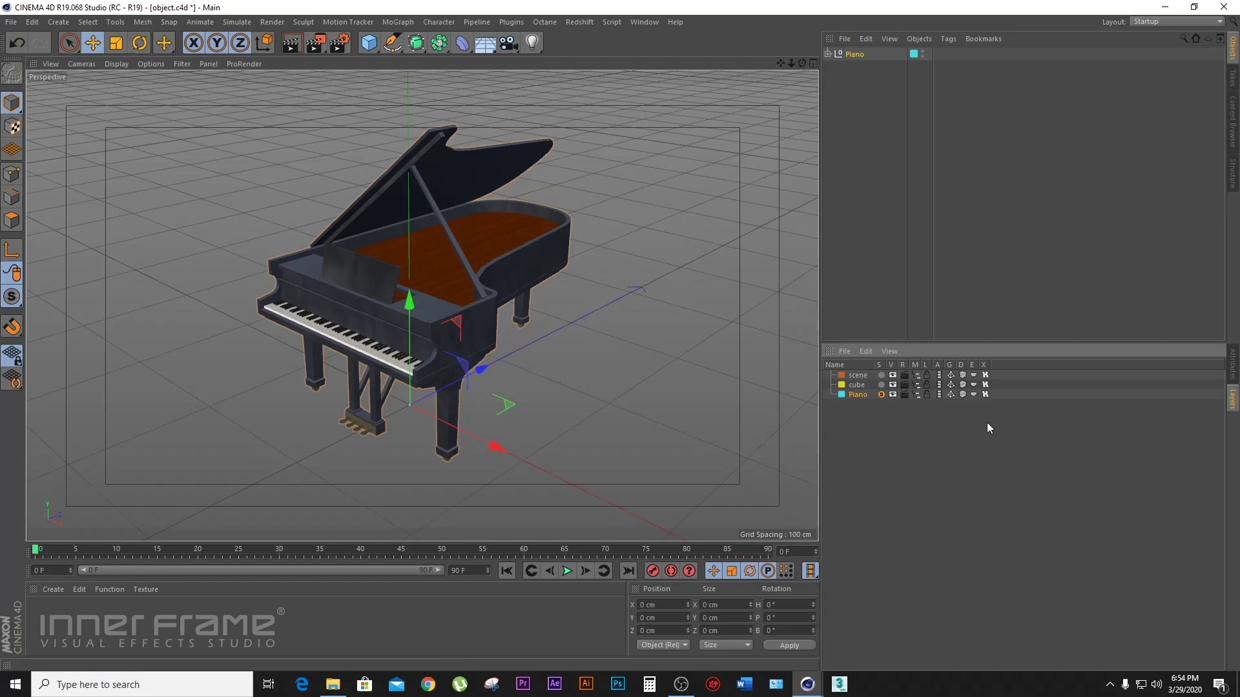
# Step: Turn off the Piano layer's solo and toggle its viewport visibility off, on and off
pyautogui.click(881, 394)
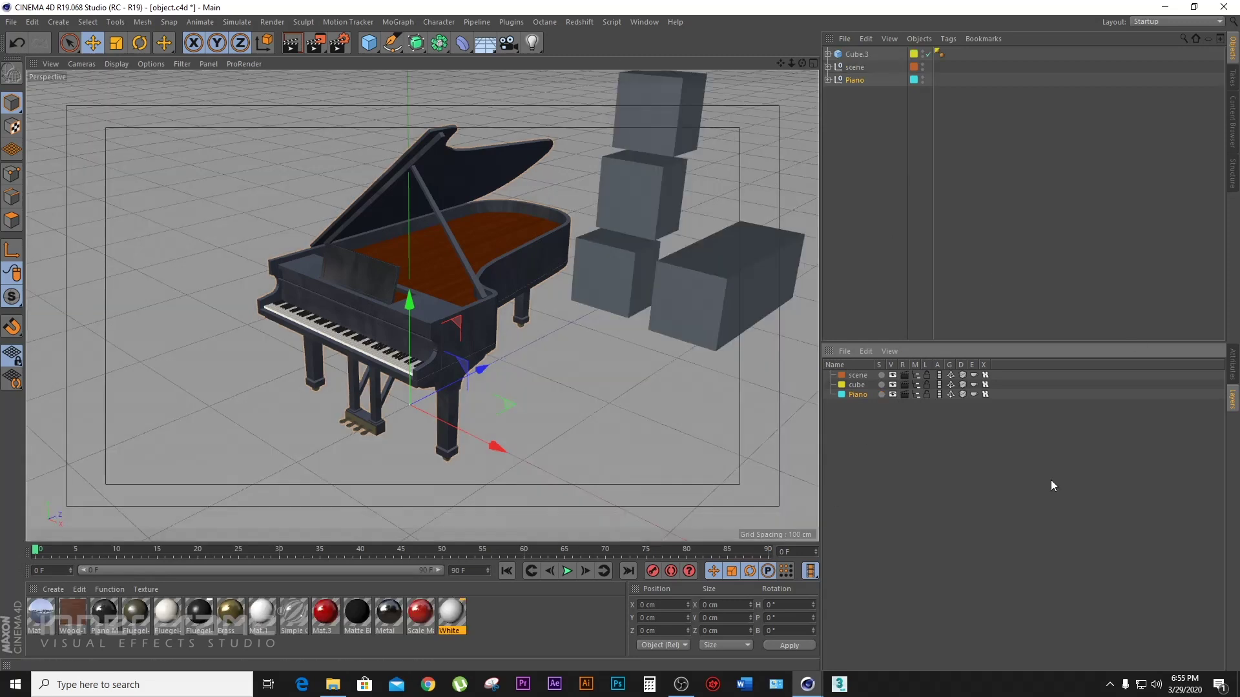
pyautogui.click(892, 394)
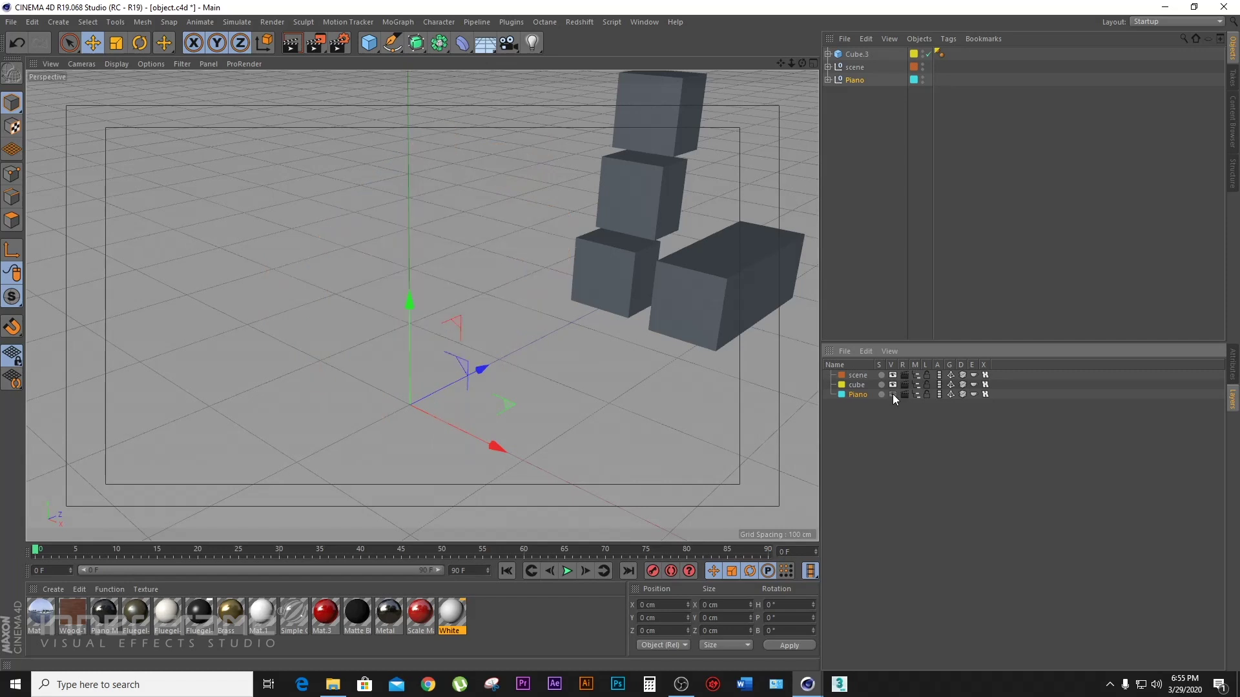
pyautogui.click(893, 394)
pyautogui.click(892, 394)
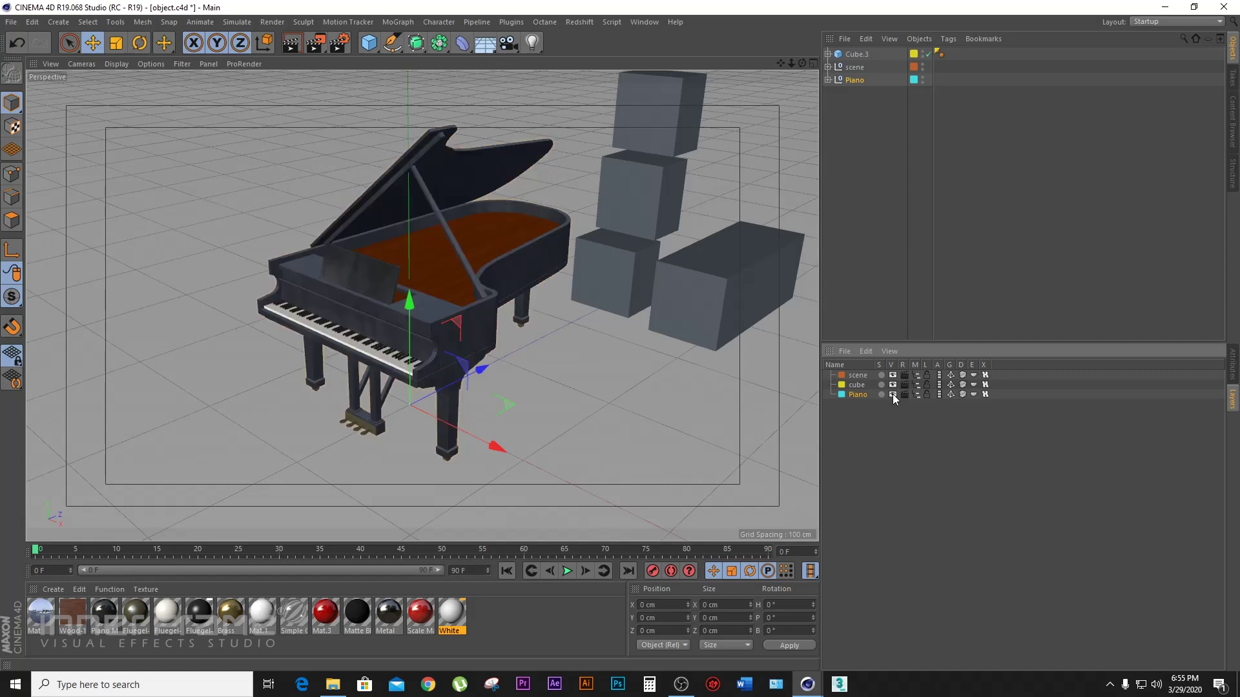
# Step: Make the Piano layer visible again, hide the piano in the editor, and add a 200 cm Cube
pyautogui.click(892, 394)
pyautogui.click(922, 77)
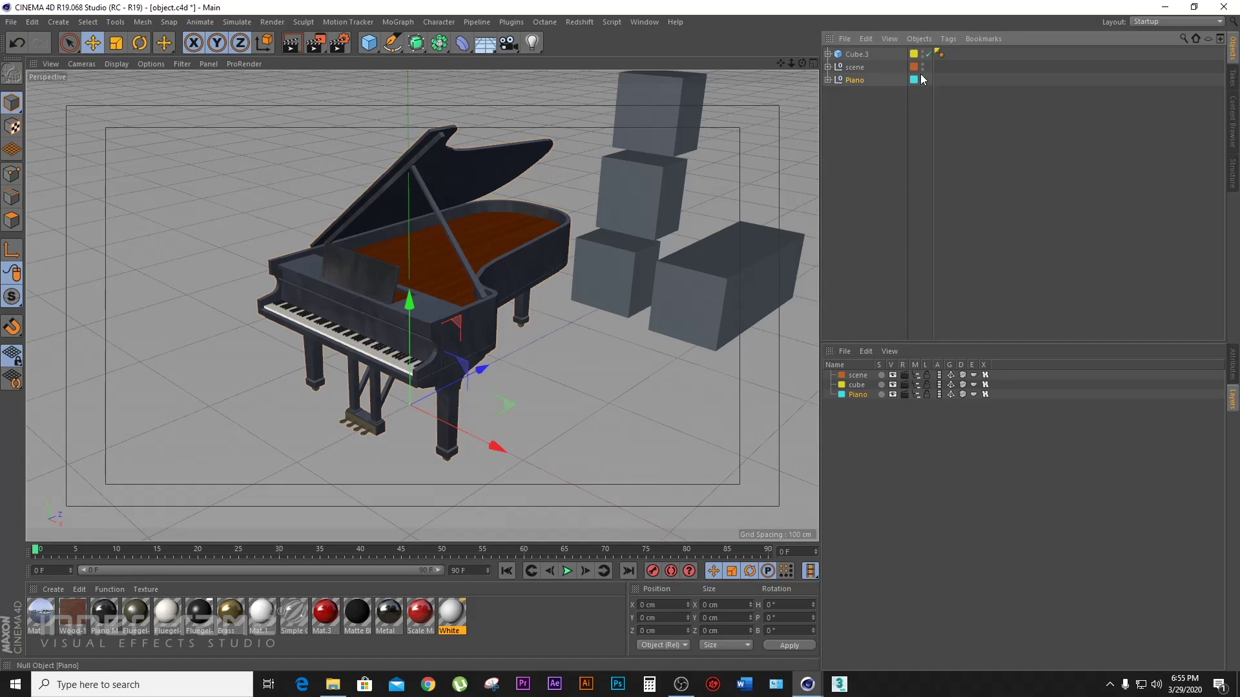
pyautogui.click(369, 43)
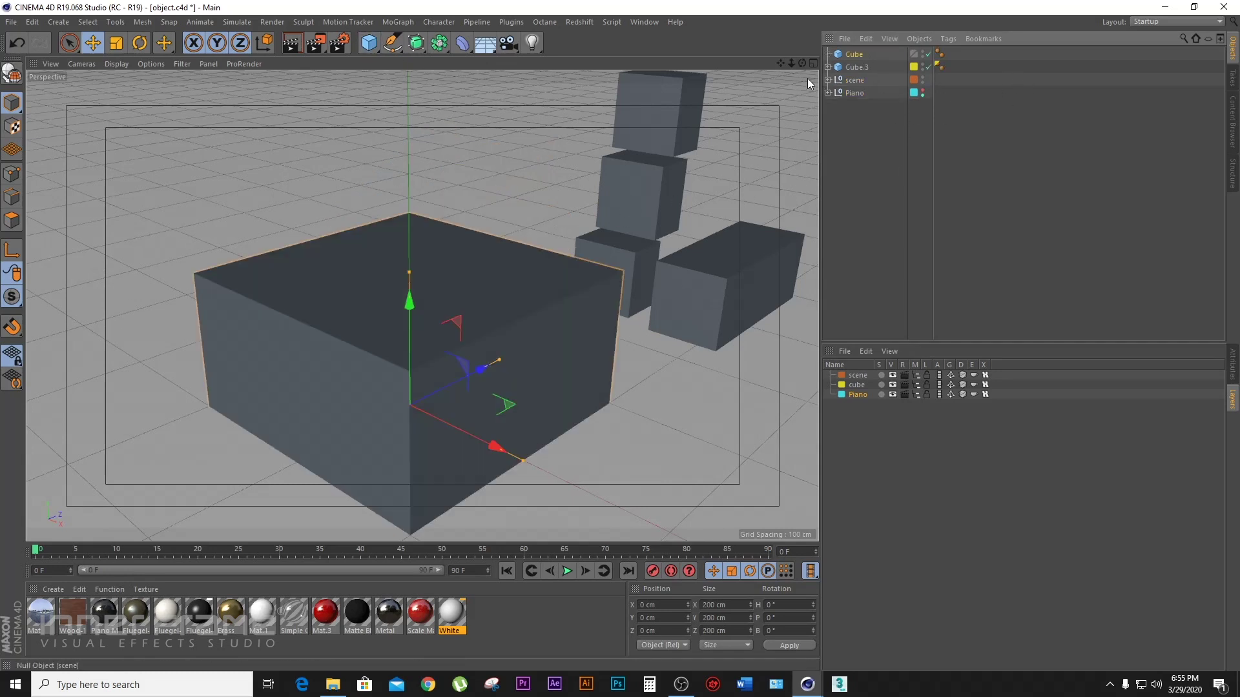
# Step: Delete the new cube and move the Cube.3 stack toward the scene centre
pyautogui.press('Delete')
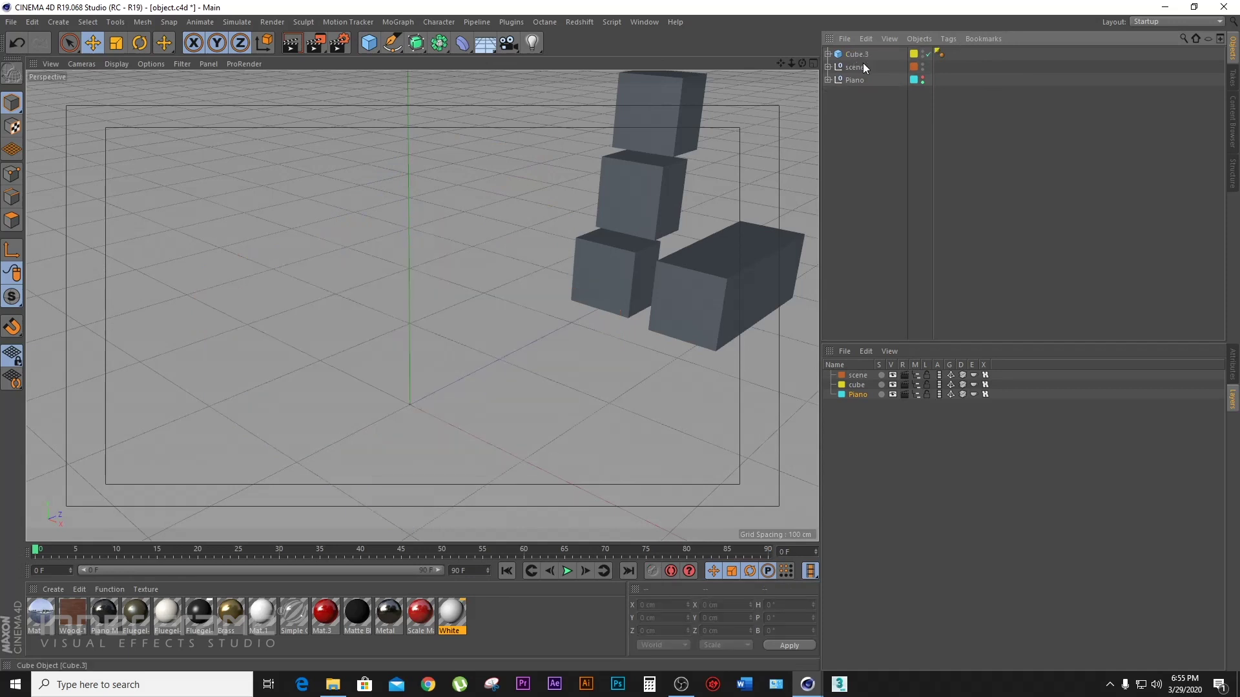
pyautogui.click(856, 55)
pyautogui.click(827, 54)
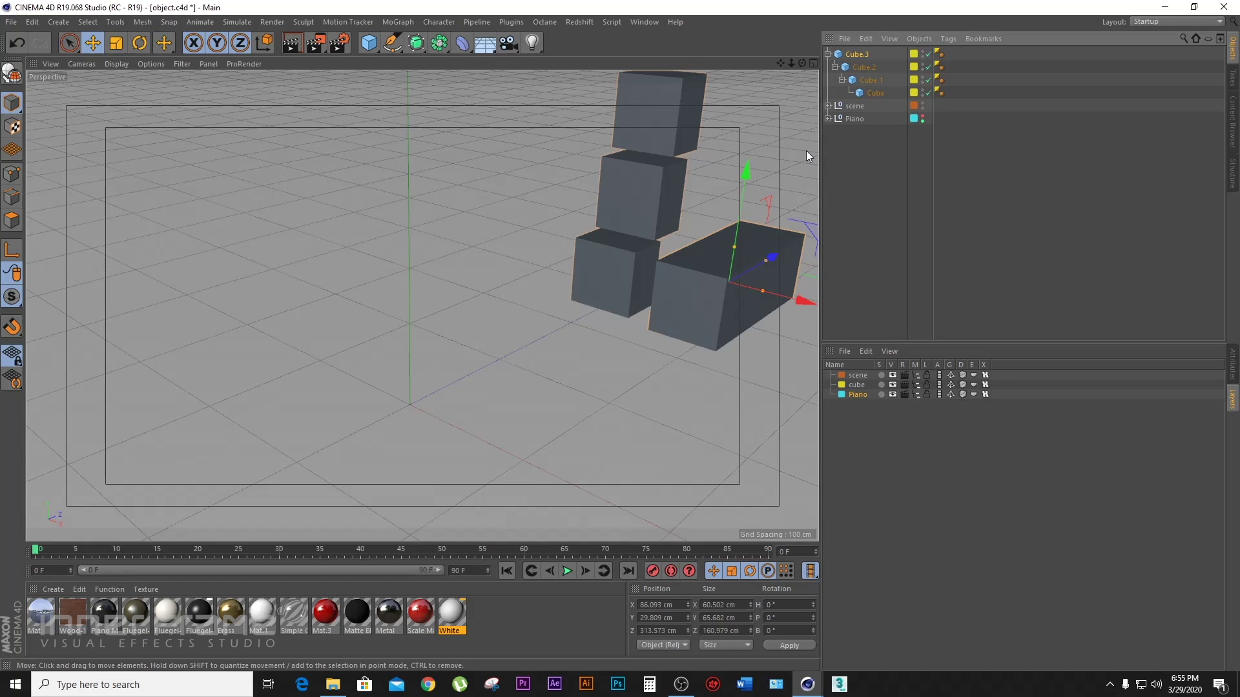
pyautogui.moveTo(753, 268); pyautogui.dragTo(598, 326)
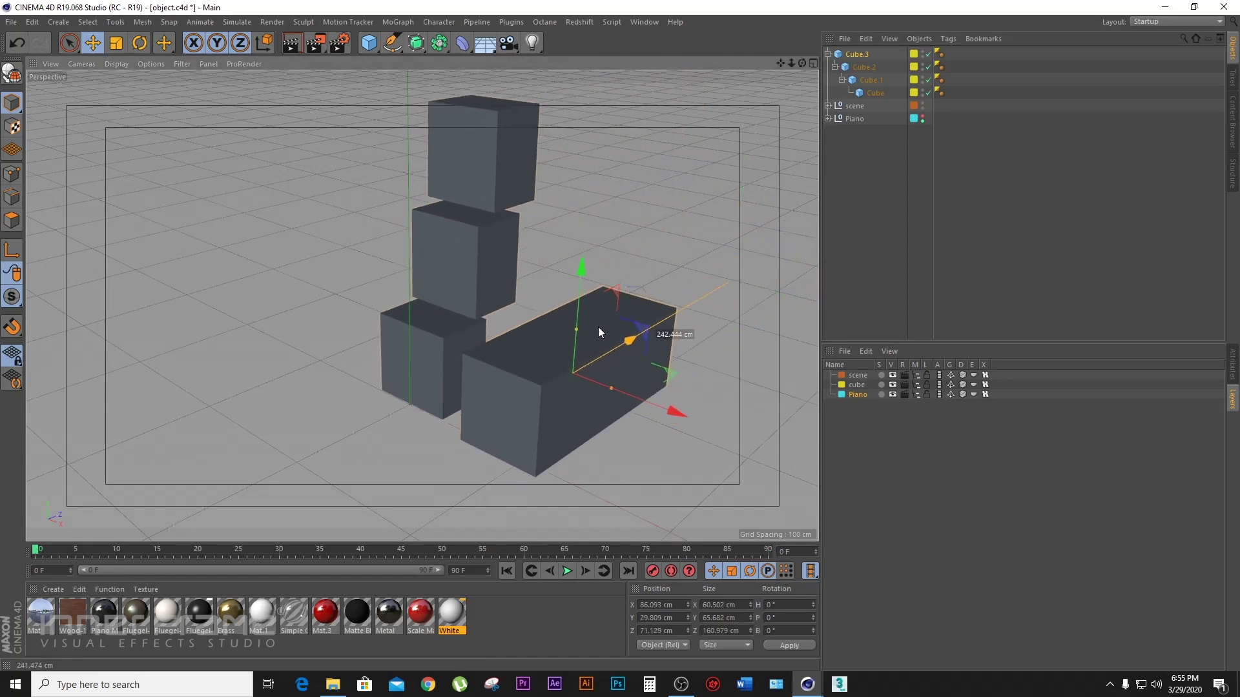
pyautogui.click(864, 384)
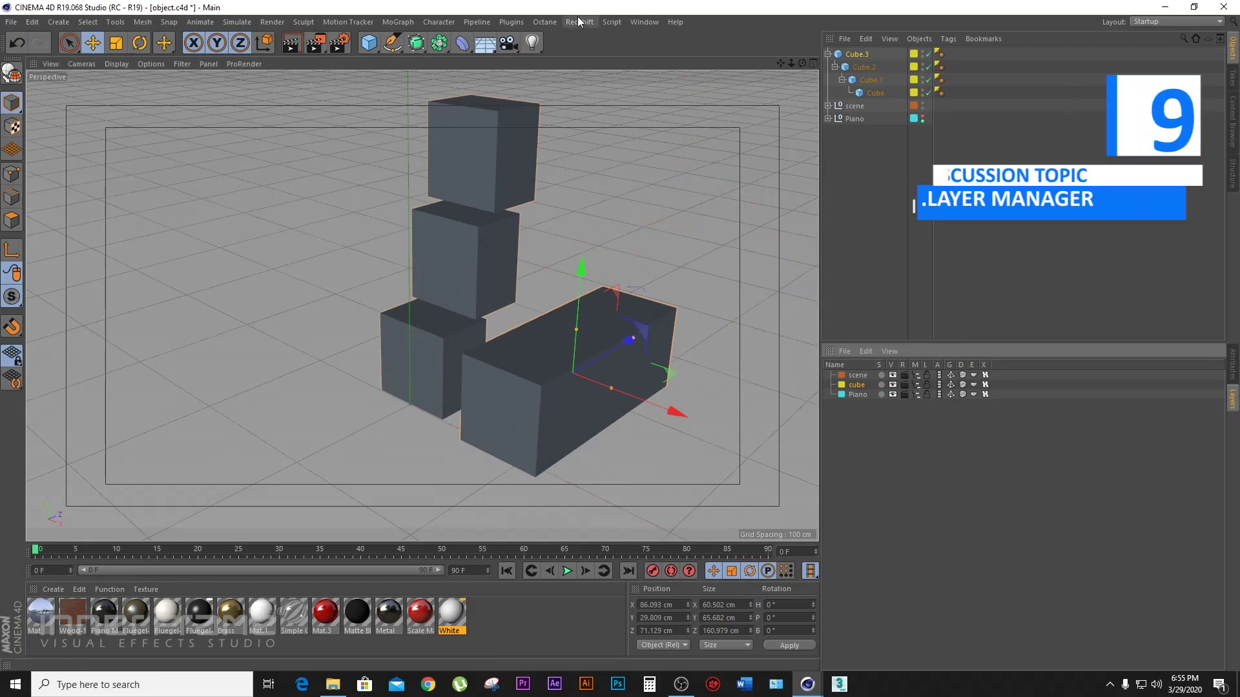
# Step: Add a 200 cm Sphere and drag it along its Z axis toward the lower left
pyautogui.click(372, 48)
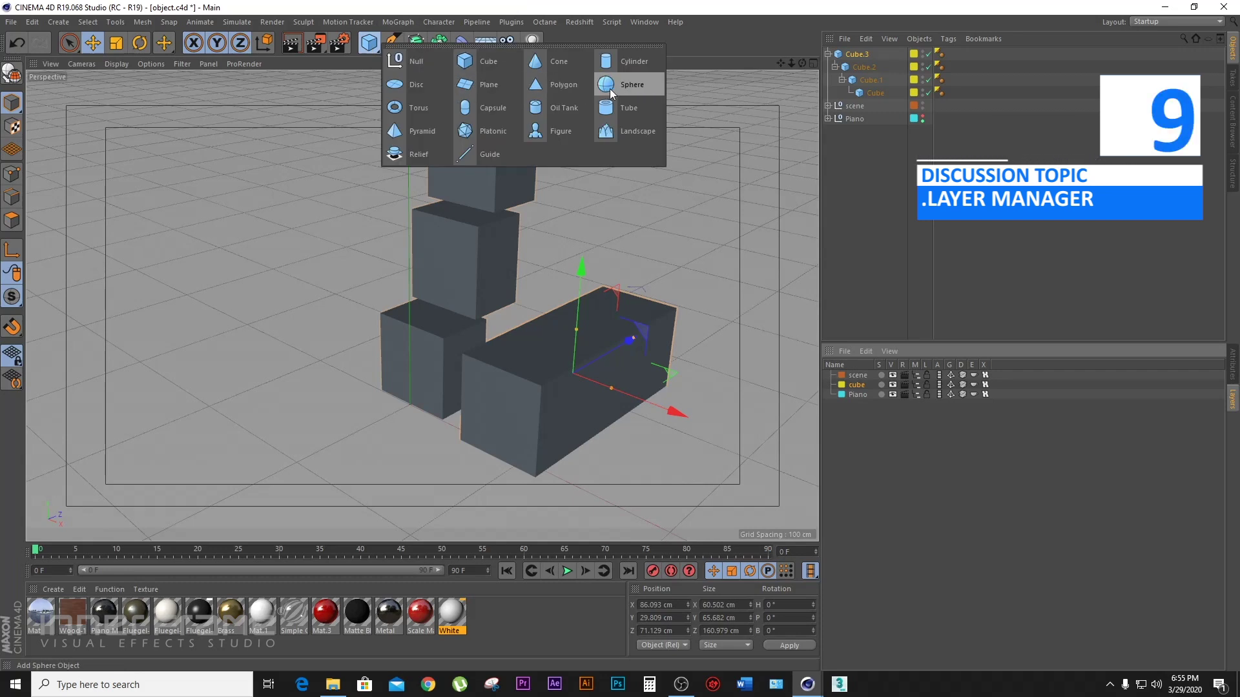
pyautogui.click(632, 84)
pyautogui.moveTo(454, 350)
pyautogui.mouseDown()
pyautogui.moveTo(358, 394)
pyautogui.moveTo(270, 409)
pyautogui.mouseUp()
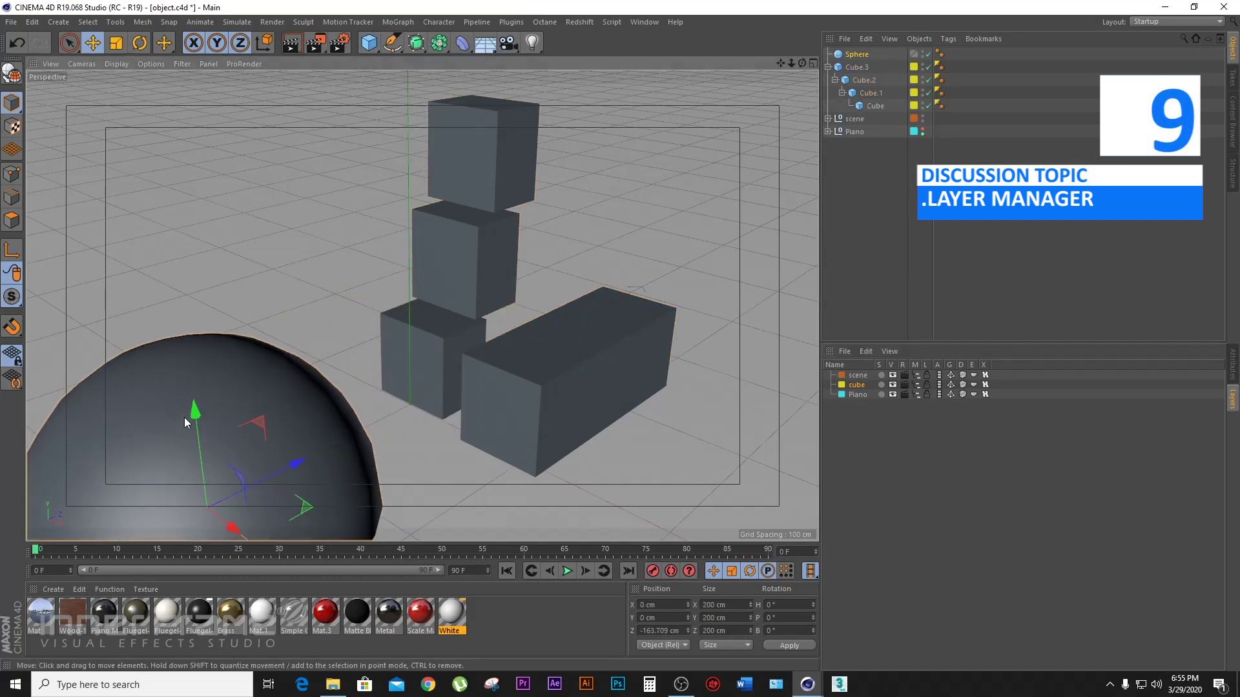
# Step: Place the sphere left of the cubes, scale it to 106.8 cm, and put it on a new layer
pyautogui.moveTo(184, 418); pyautogui.dragTo(180, 215)
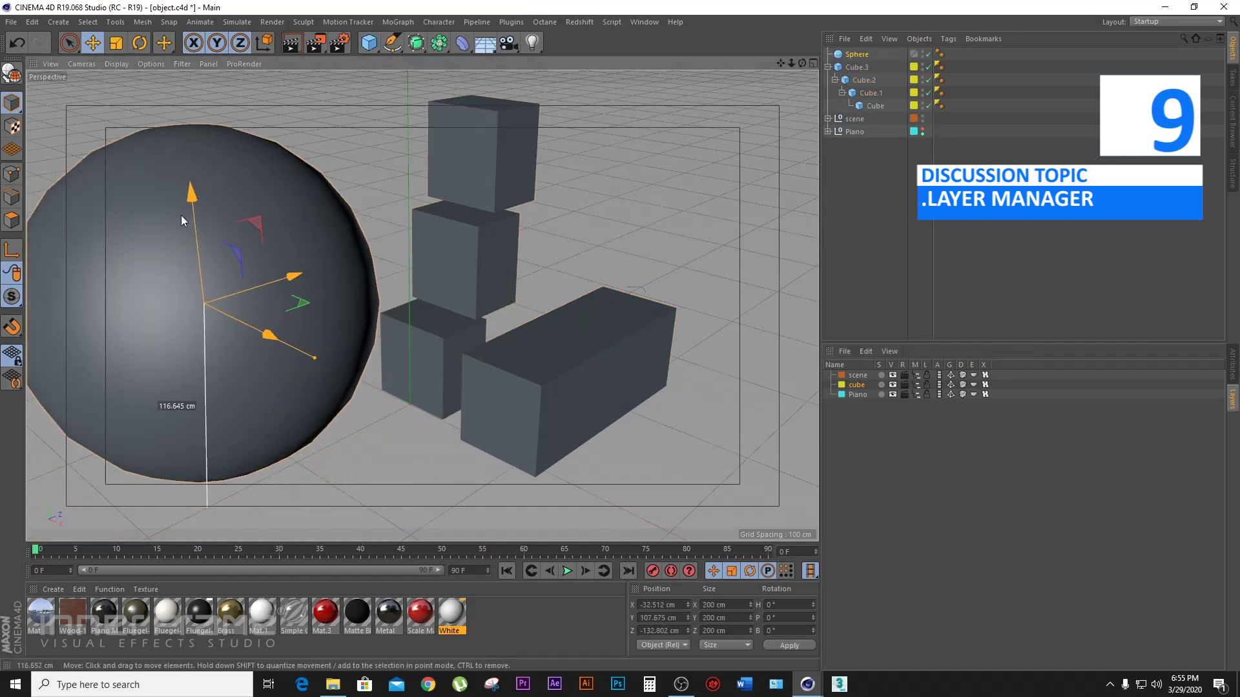
pyautogui.click(117, 43)
pyautogui.moveTo(251, 110); pyautogui.dragTo(99, 245)
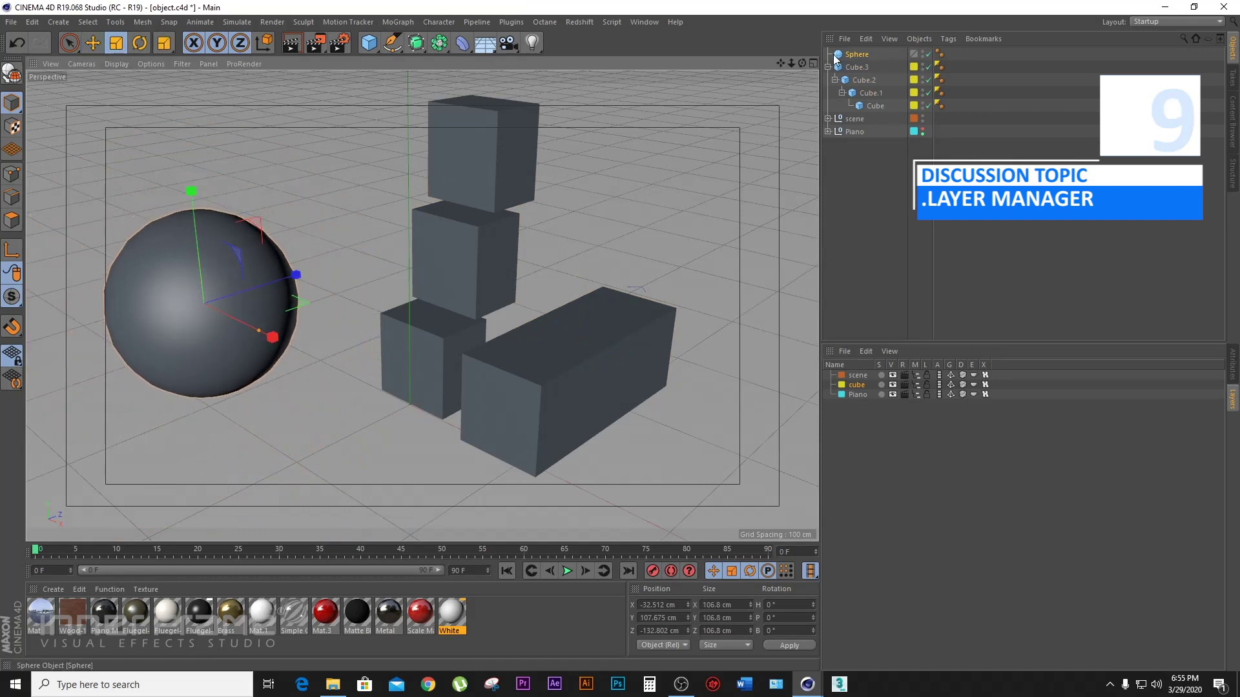
pyautogui.click(913, 56)
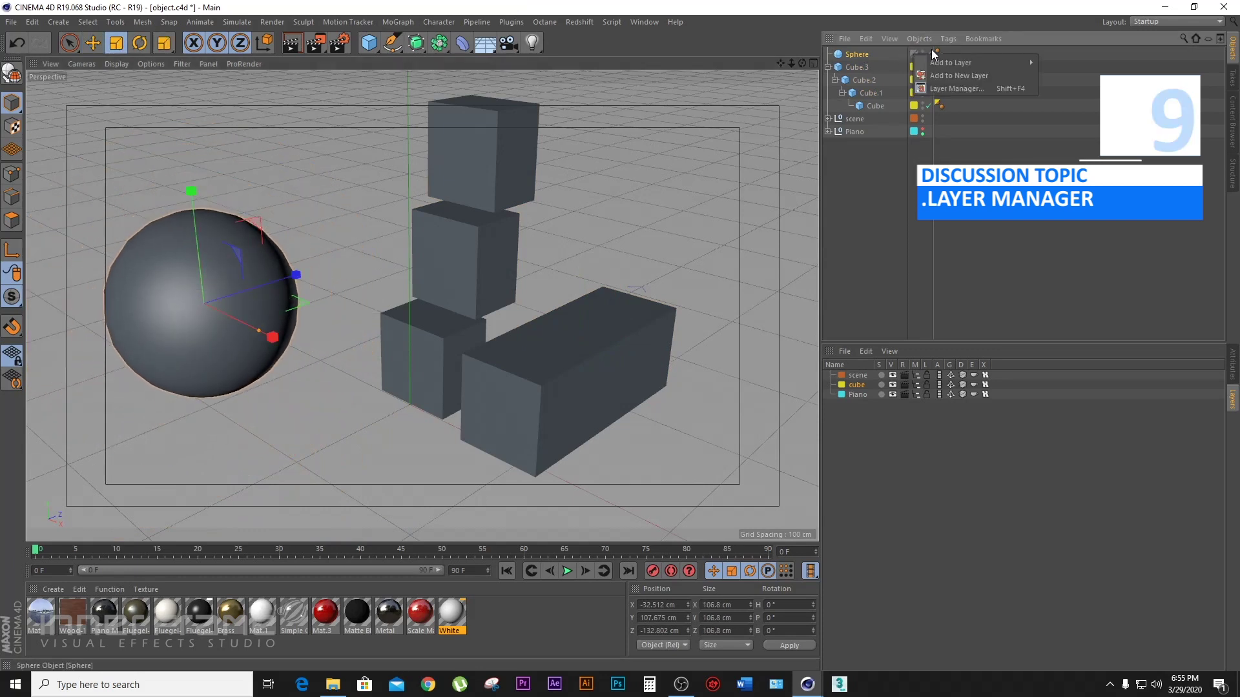
pyautogui.click(956, 72)
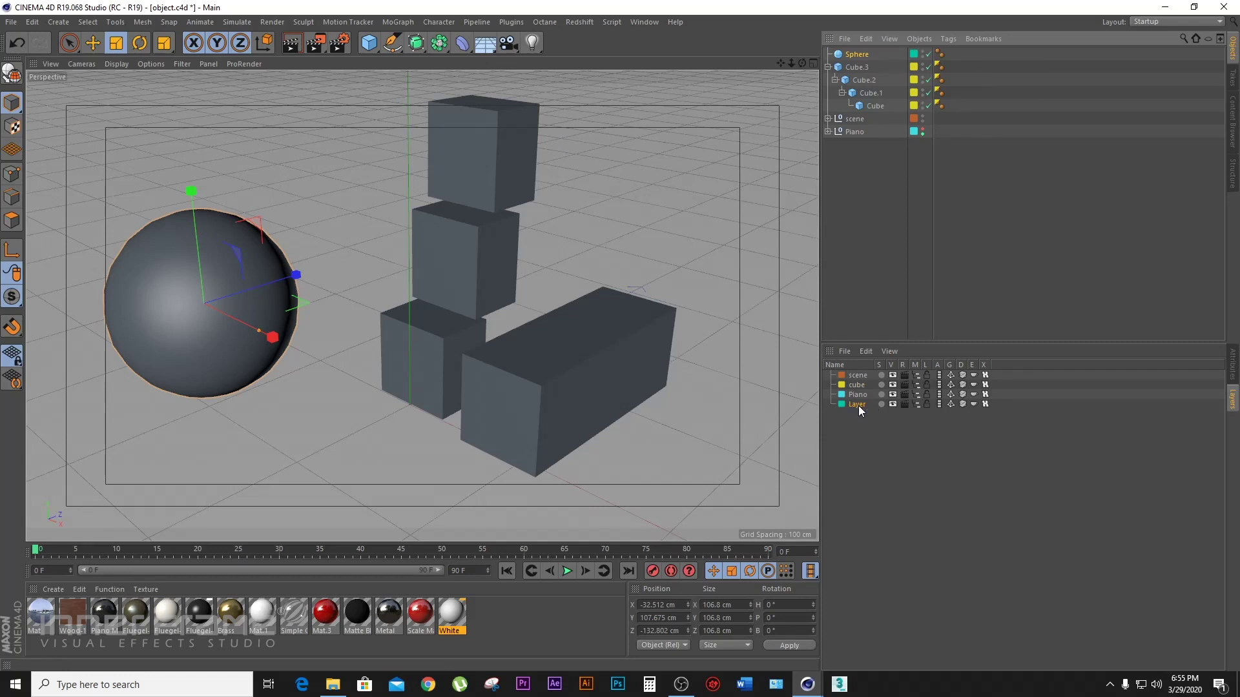
# Step: Rename the sphere's new layer from 'Layer' to 'Sphere' and briefly solo it
pyautogui.doubleClick(863, 54)
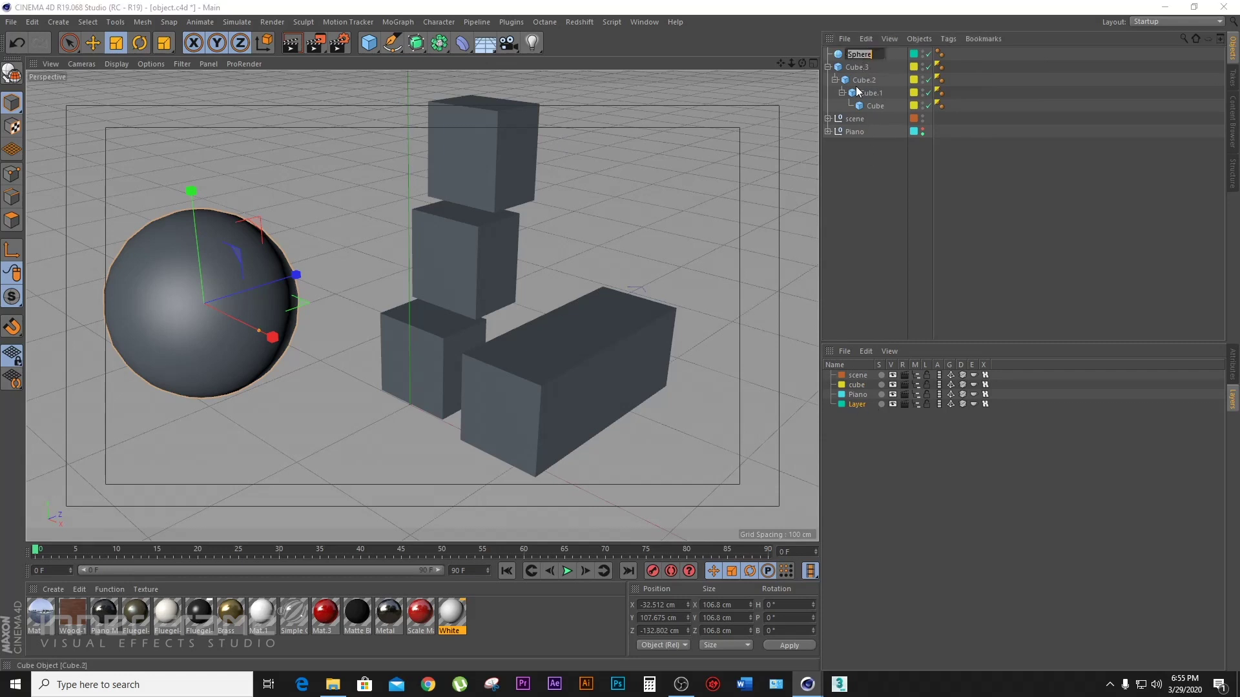
pyautogui.press('Return')
pyautogui.doubleClick(857, 404)
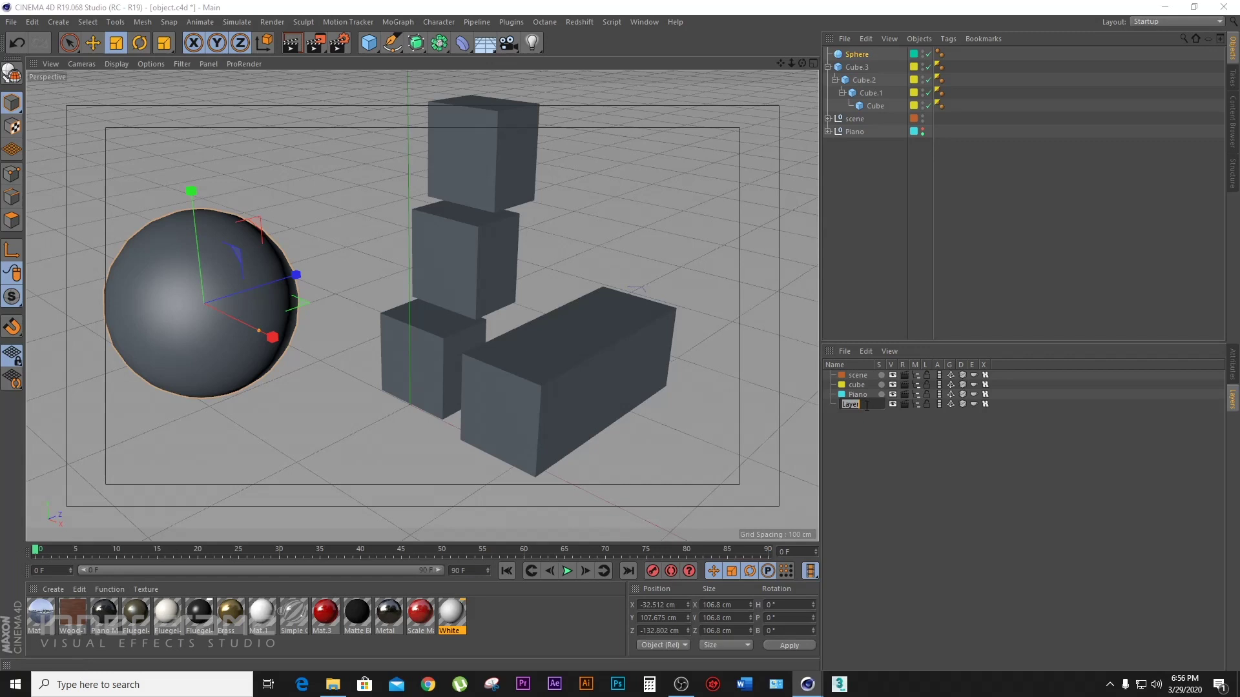
pyautogui.write('Sphere')
pyautogui.press('Return')
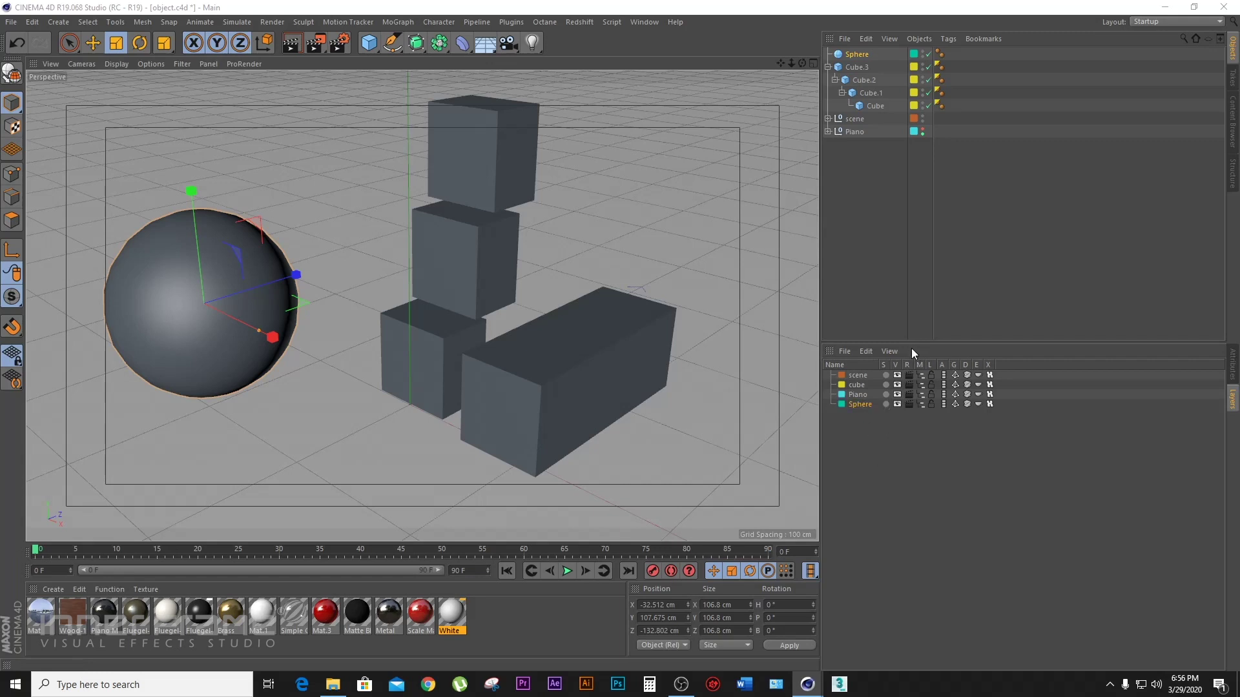
pyautogui.click(887, 403)
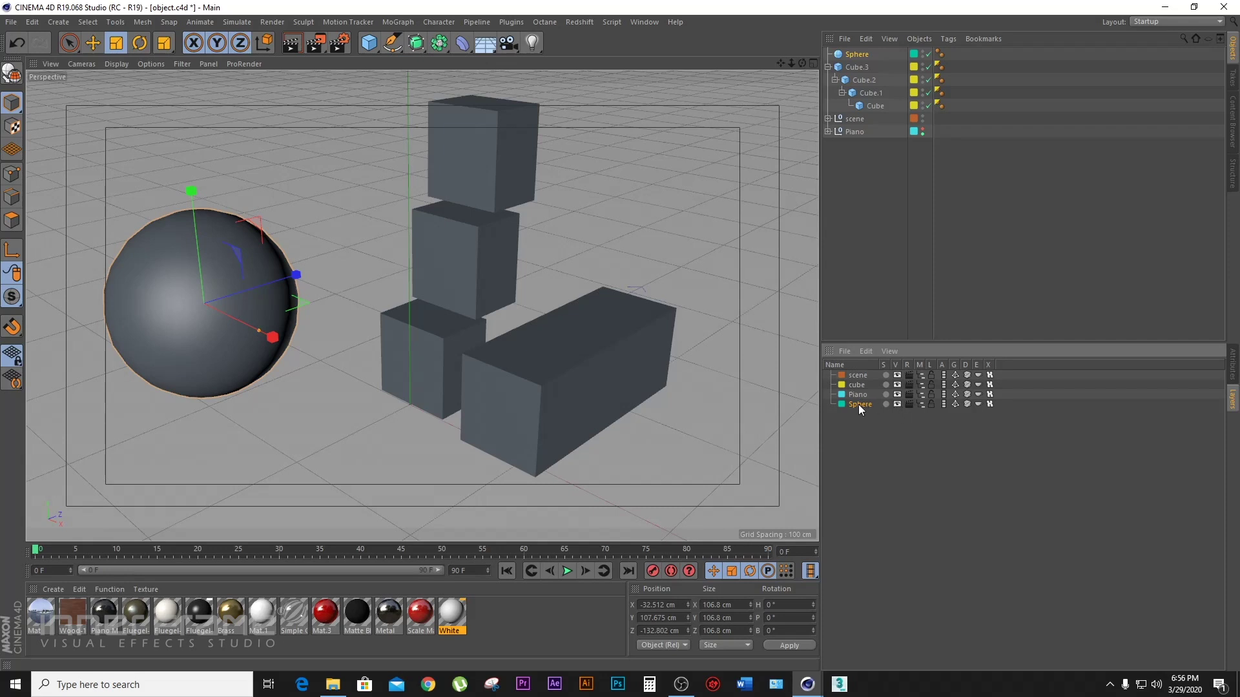
# Step: Toggle the Sphere layer's solo and visibility, then hide the Piano null in the editor viewport
pyautogui.click(885, 404)
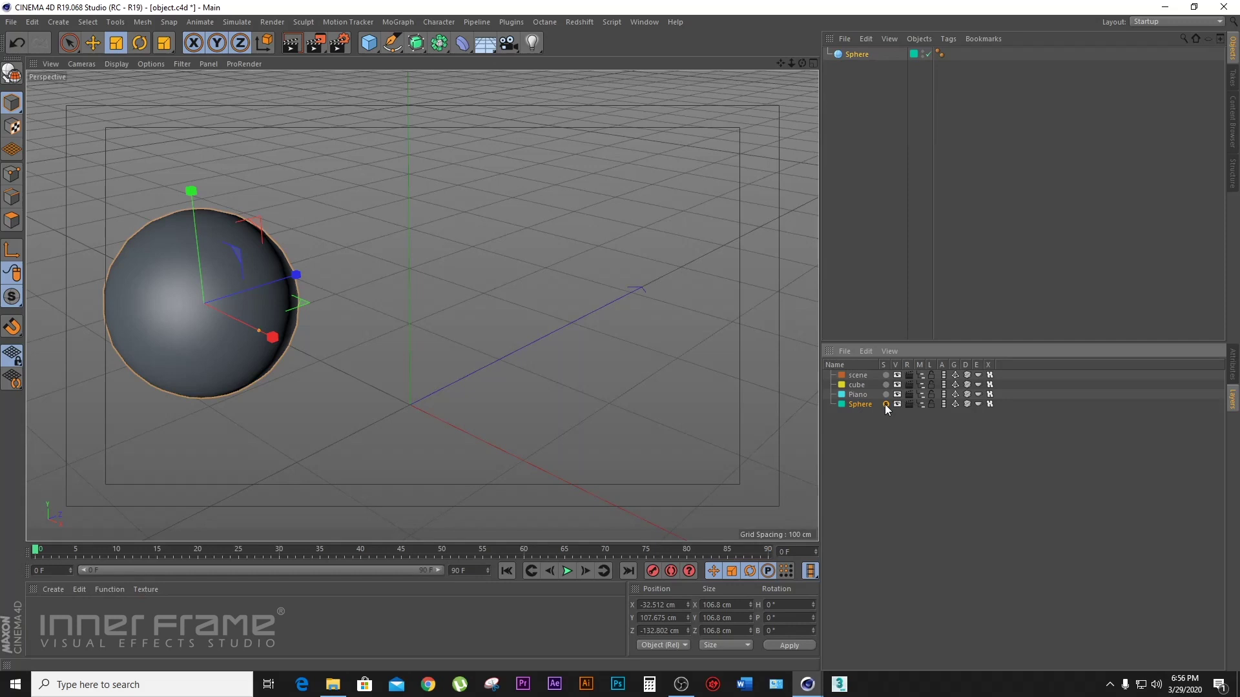
pyautogui.click(887, 404)
pyautogui.click(897, 405)
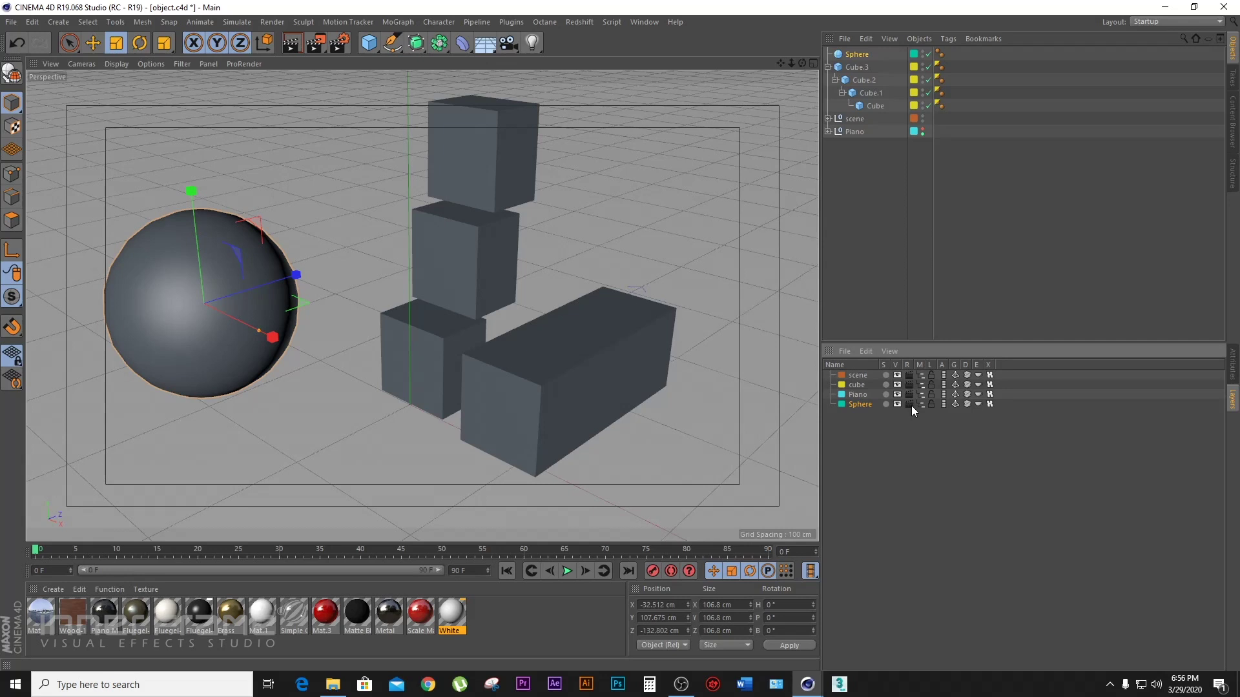
pyautogui.click(923, 129)
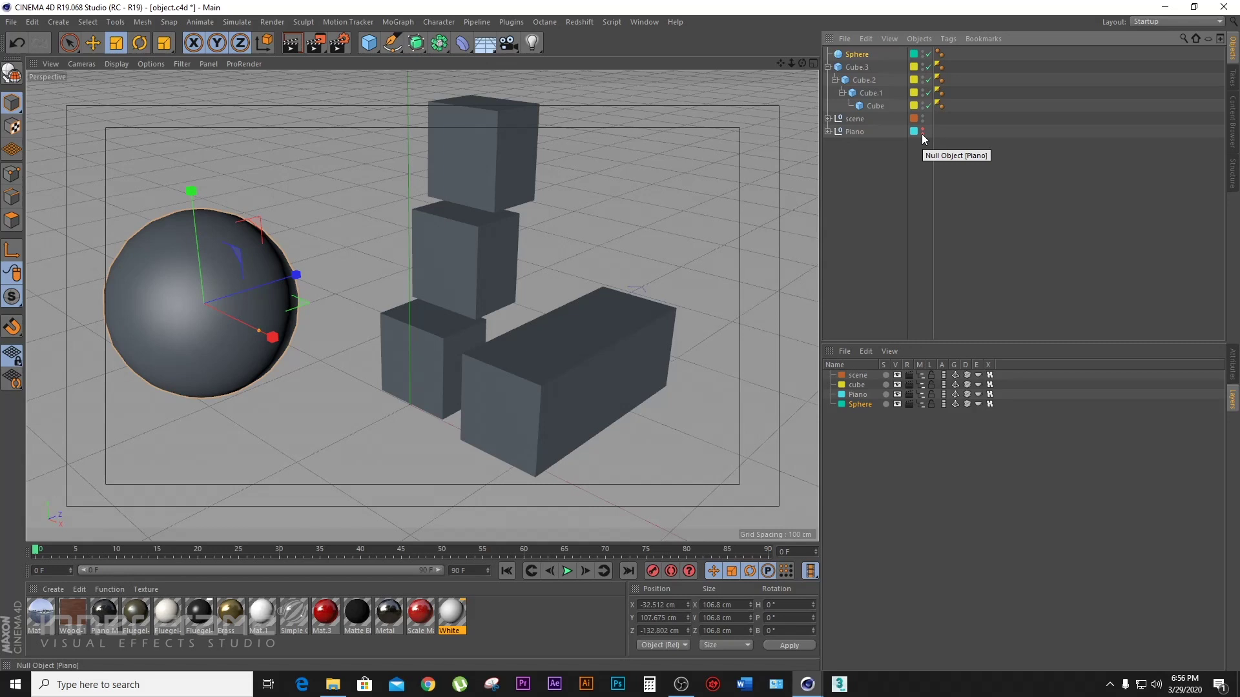
# Step: Expand and collapse the Piano group to inspect its parts 01 through 04
pyautogui.click(827, 132)
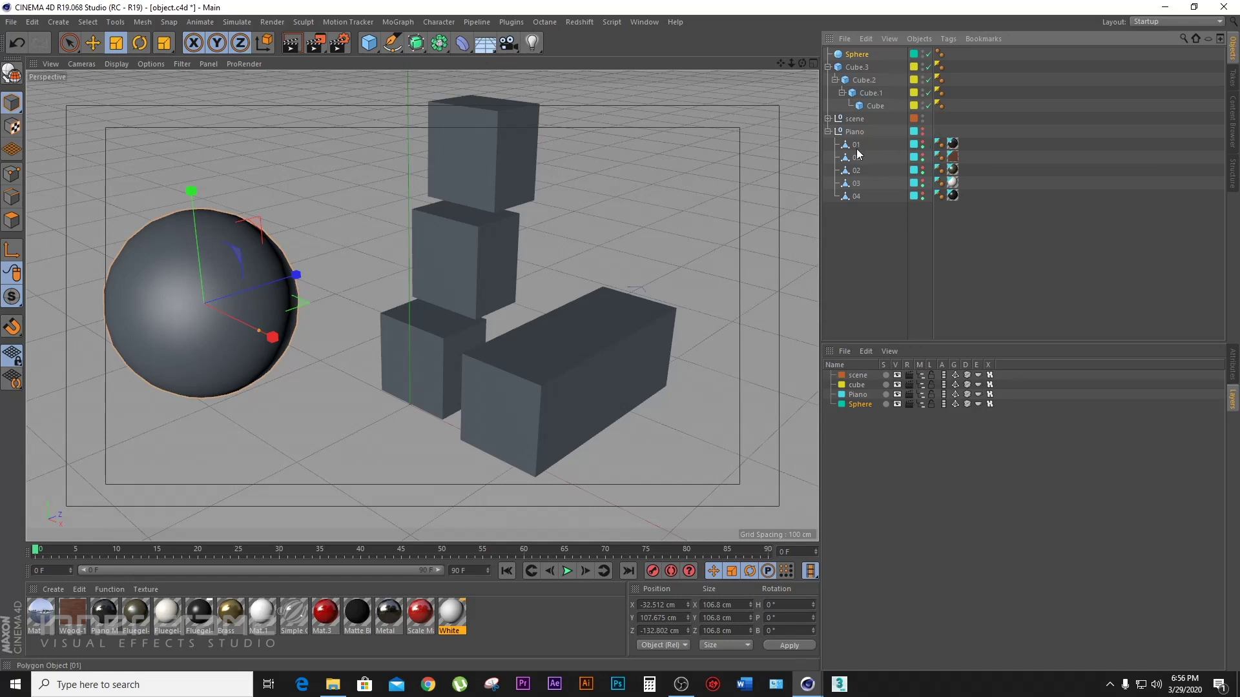
pyautogui.click(827, 131)
pyautogui.click(858, 132)
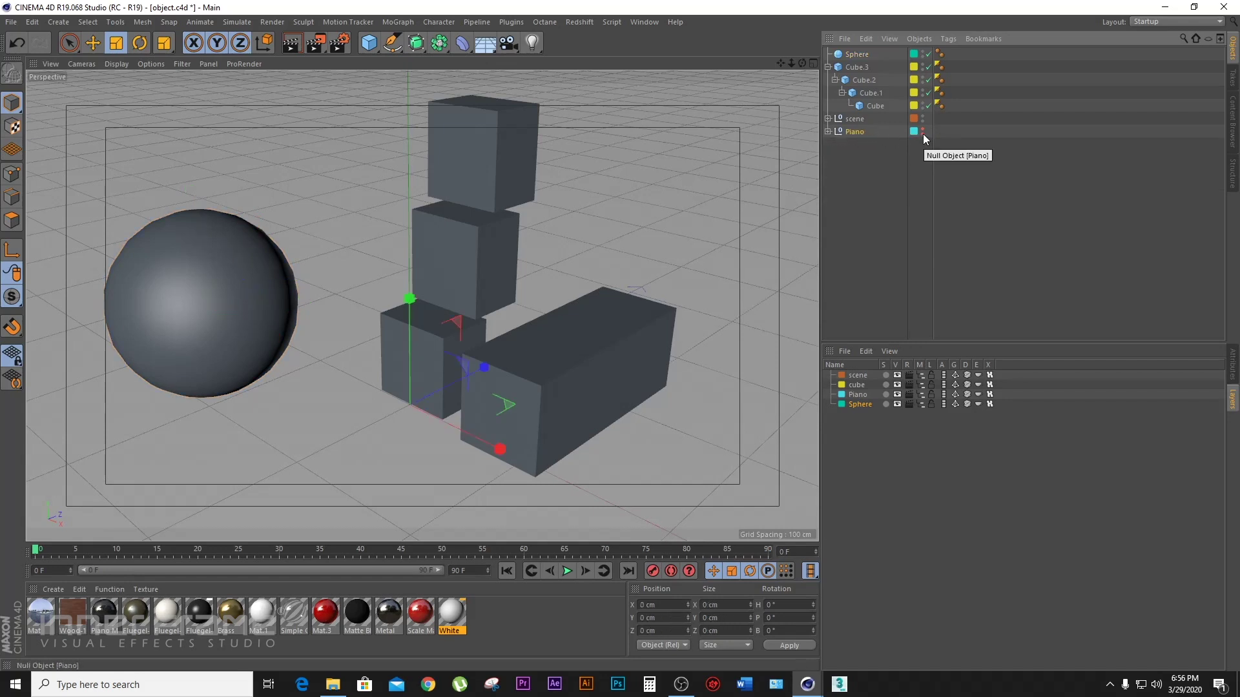
pyautogui.click(827, 132)
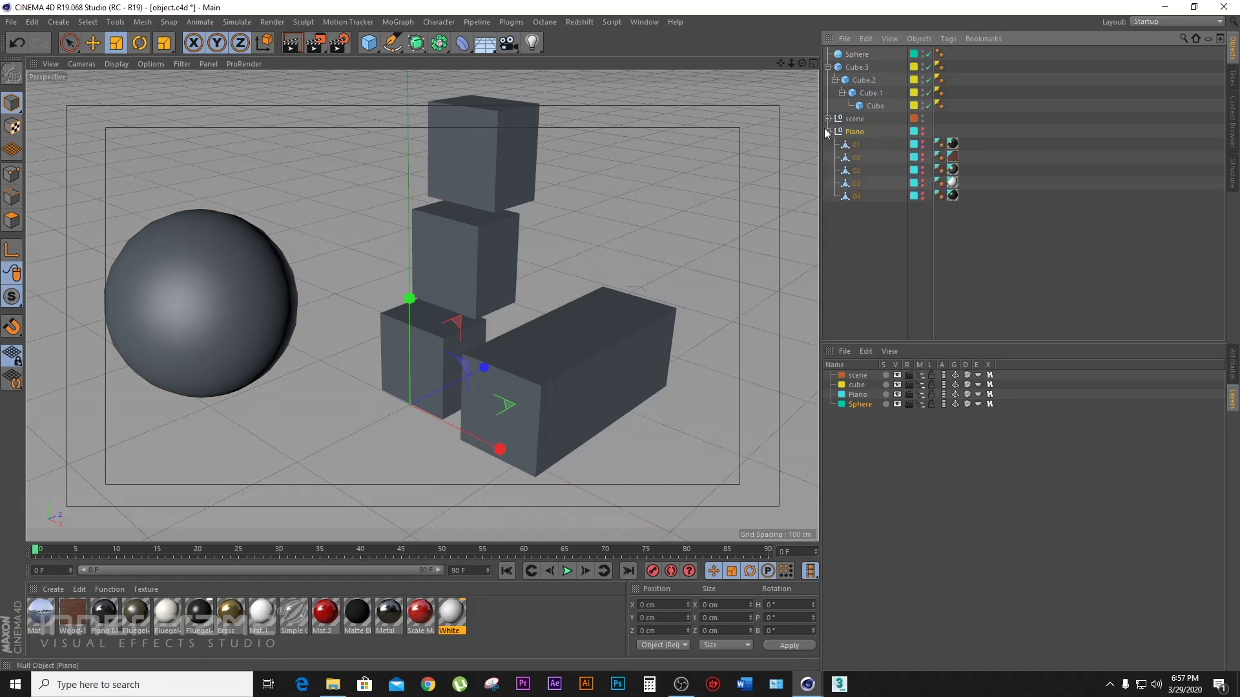
pyautogui.click(828, 131)
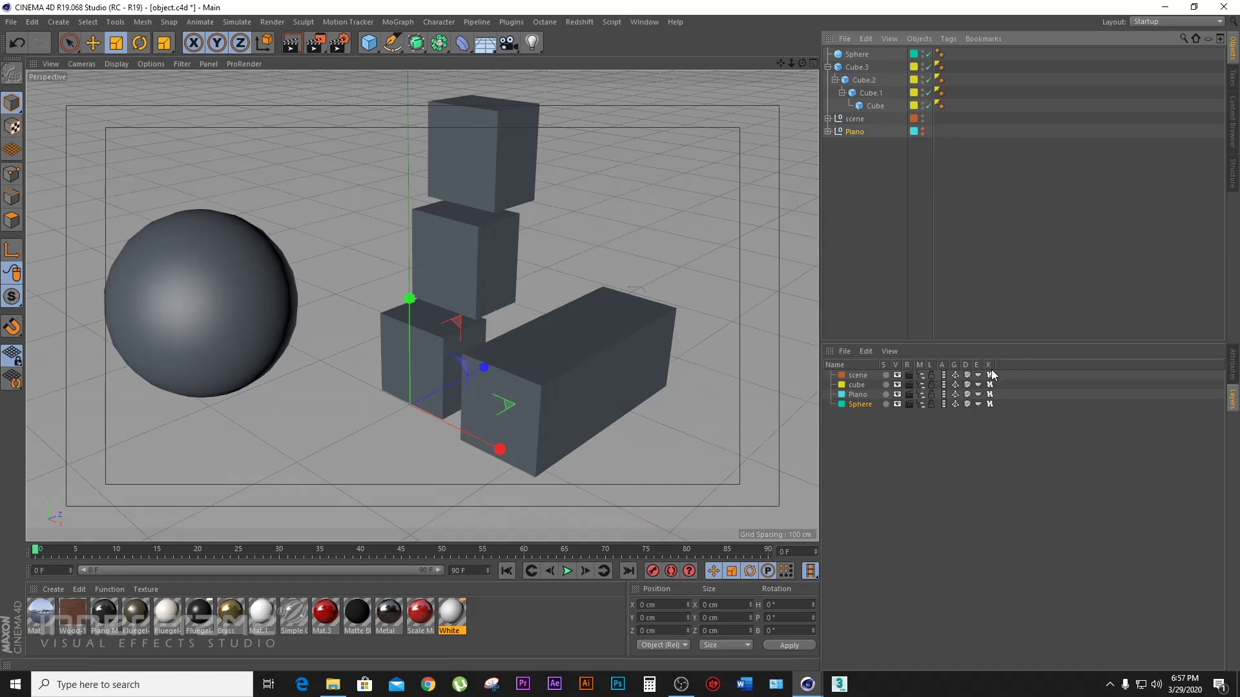
# Step: Toggle the Sphere layer's solo on and off twice, then render the full scene with Ctrl+R
pyautogui.click(886, 405)
pyautogui.click(886, 405)
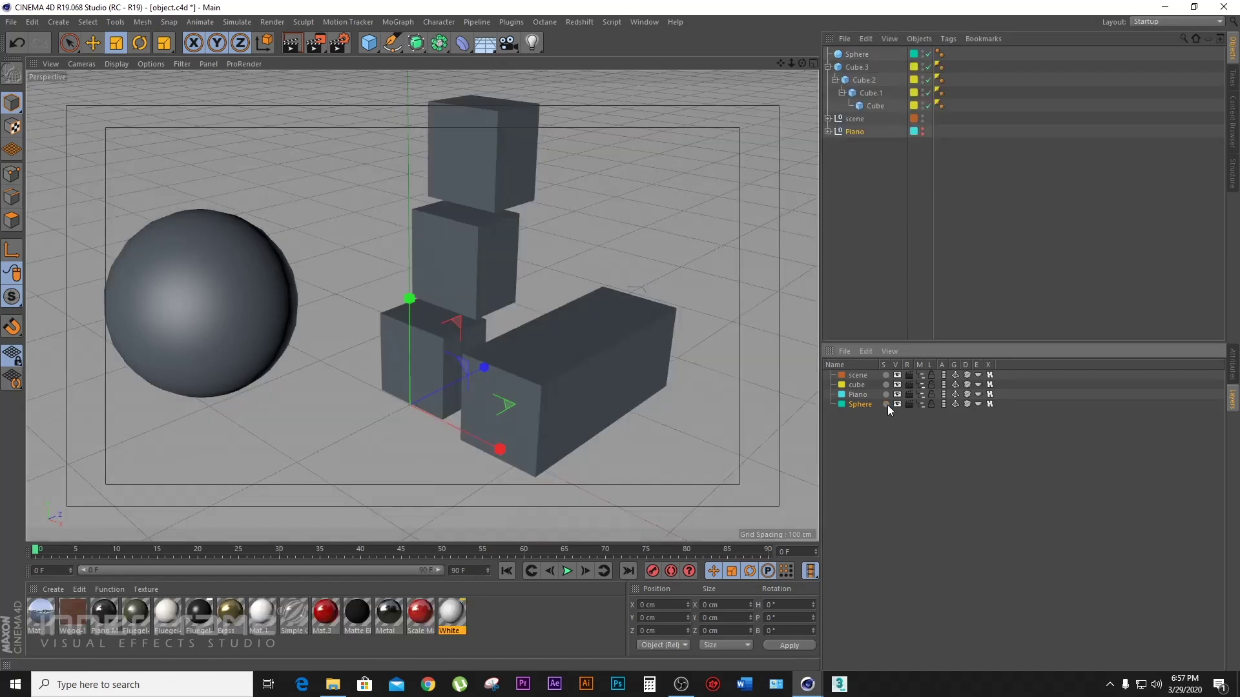
pyautogui.click(886, 405)
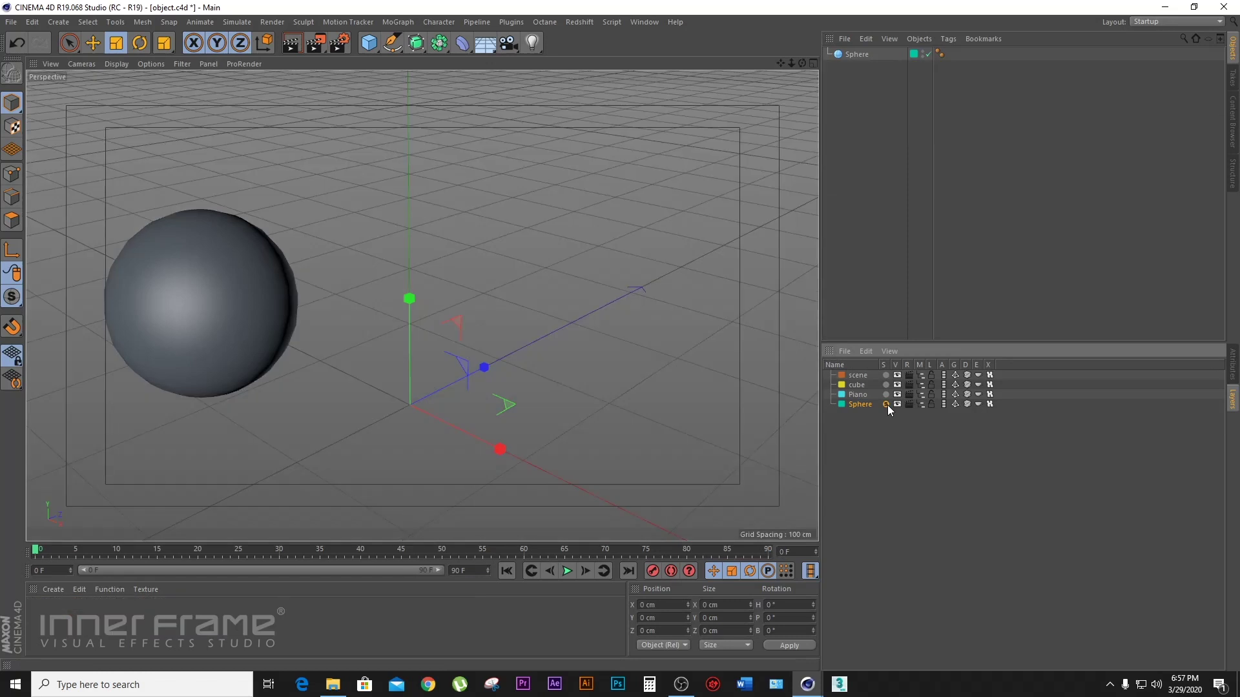
pyautogui.click(885, 405)
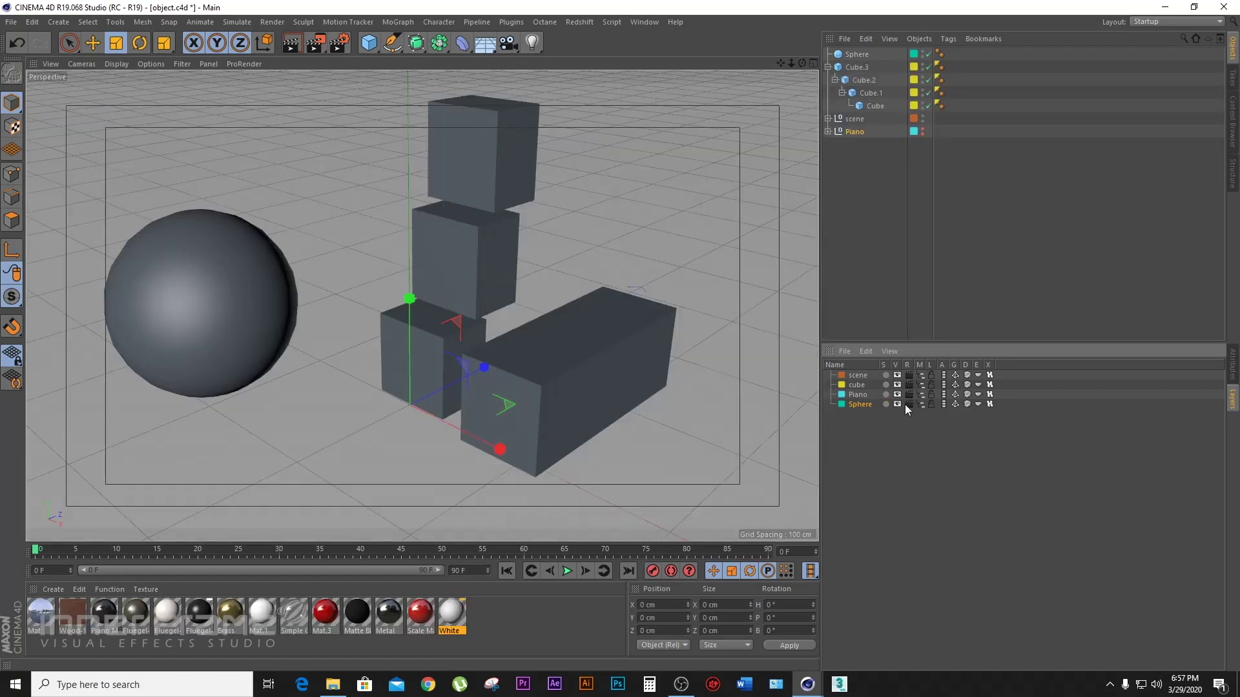
pyautogui.hotkey('ctrl', 'r')
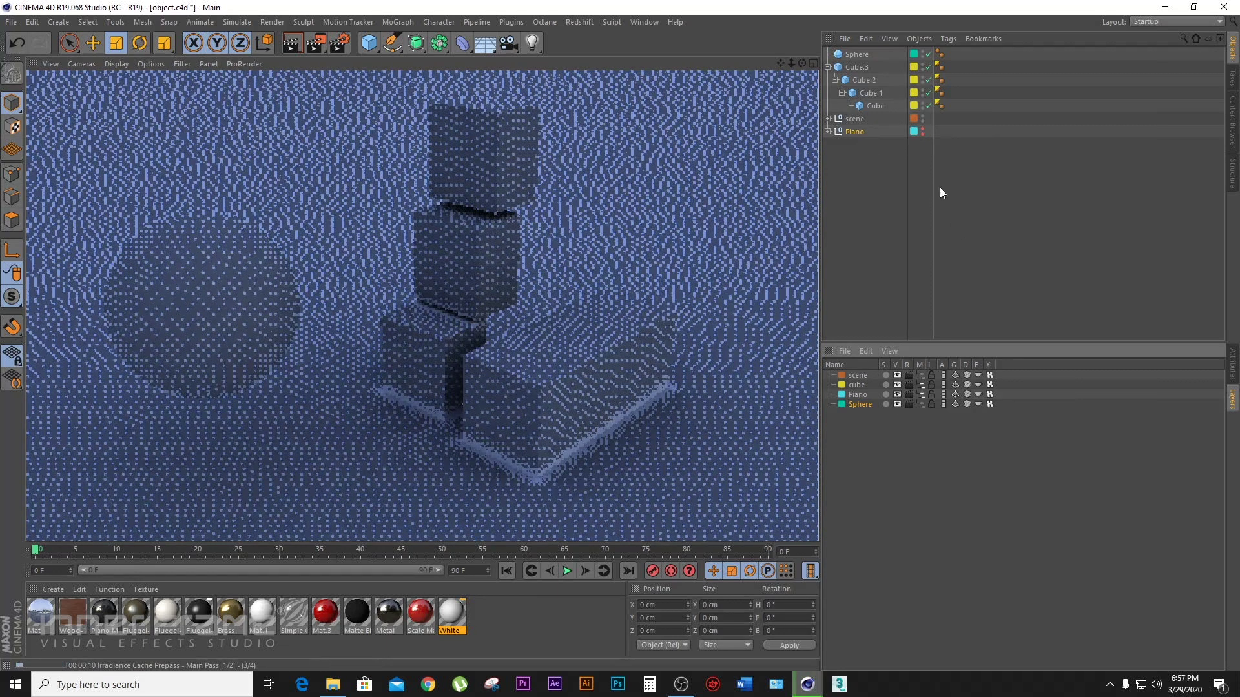
# Step: Disable Global Illumination, re-render the viewport, then exclude the cube layer from rendering
pyautogui.click(904, 171)
pyautogui.click(339, 43)
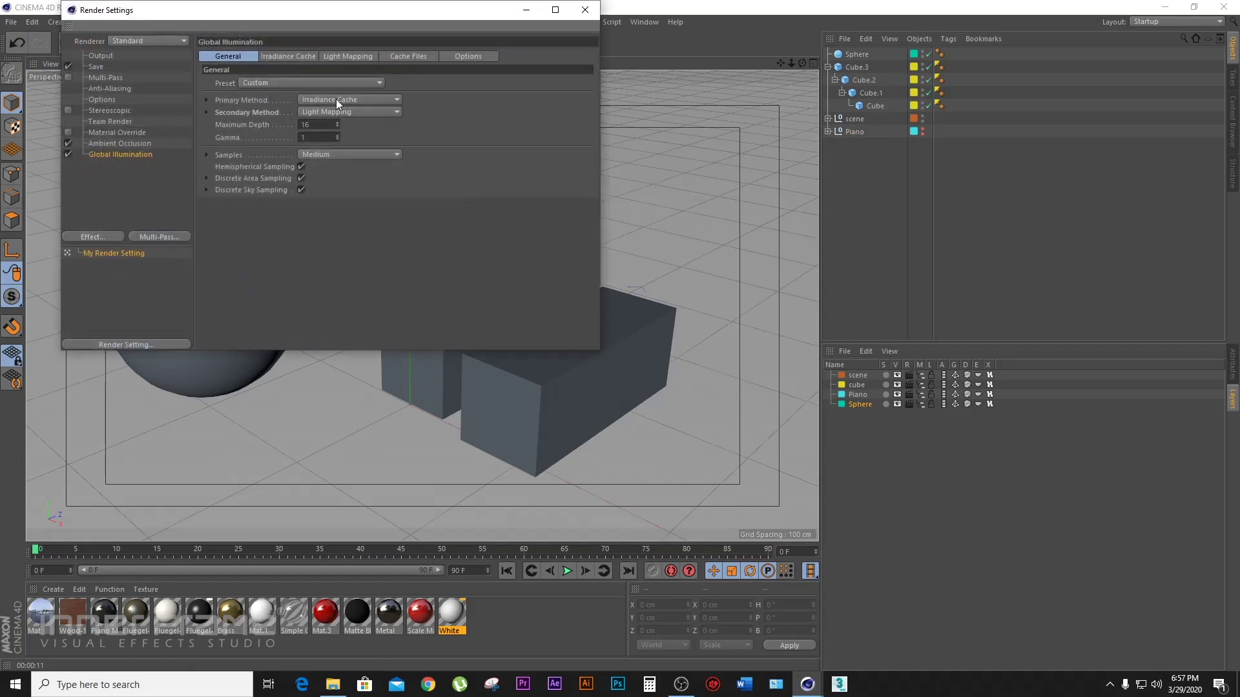
pyautogui.click(68, 154)
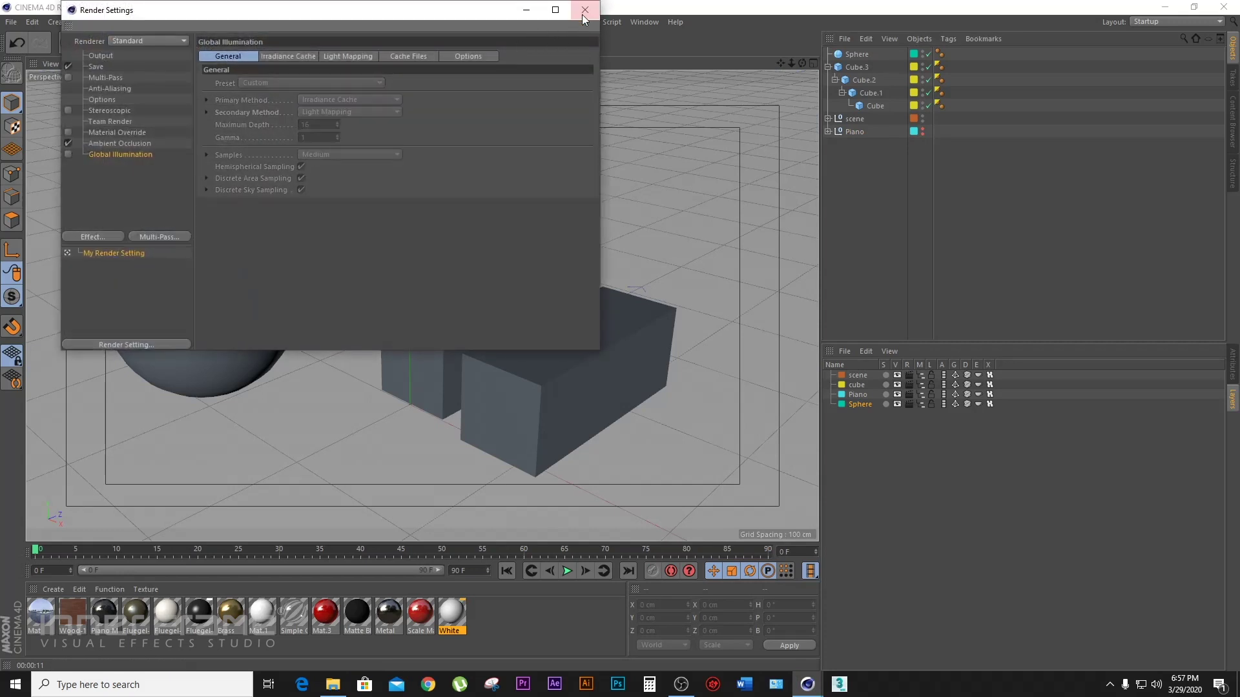
pyautogui.click(583, 11)
pyautogui.click(292, 42)
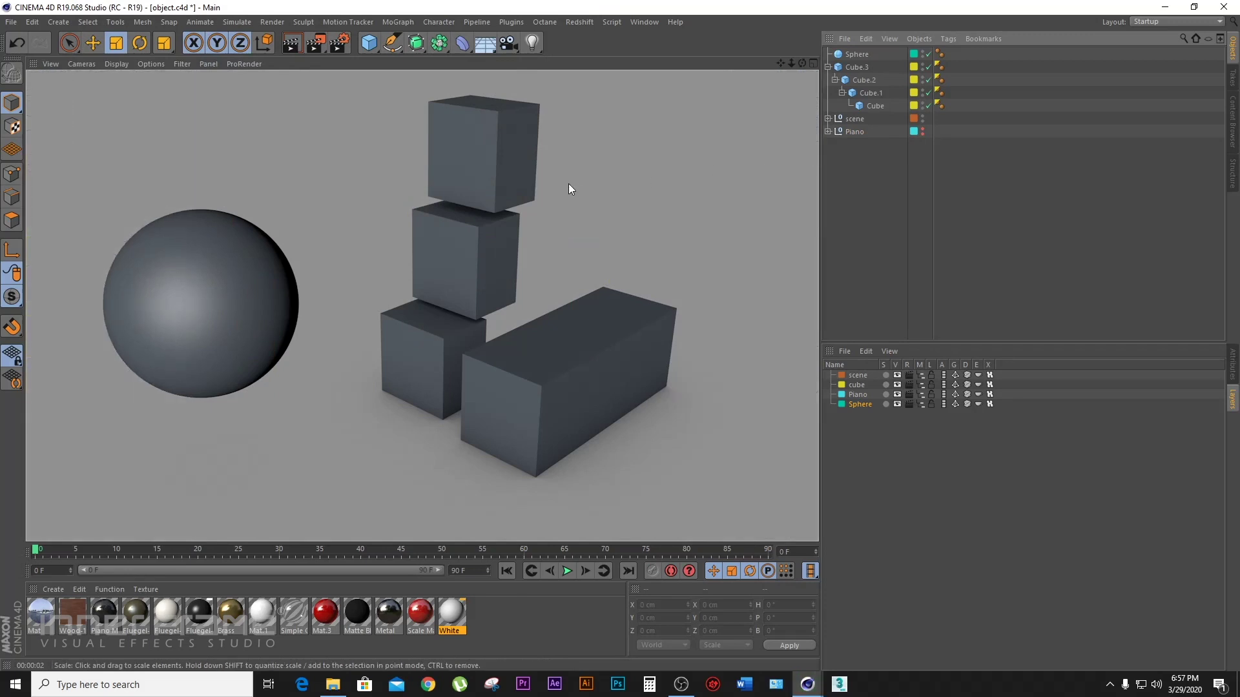
pyautogui.click(863, 404)
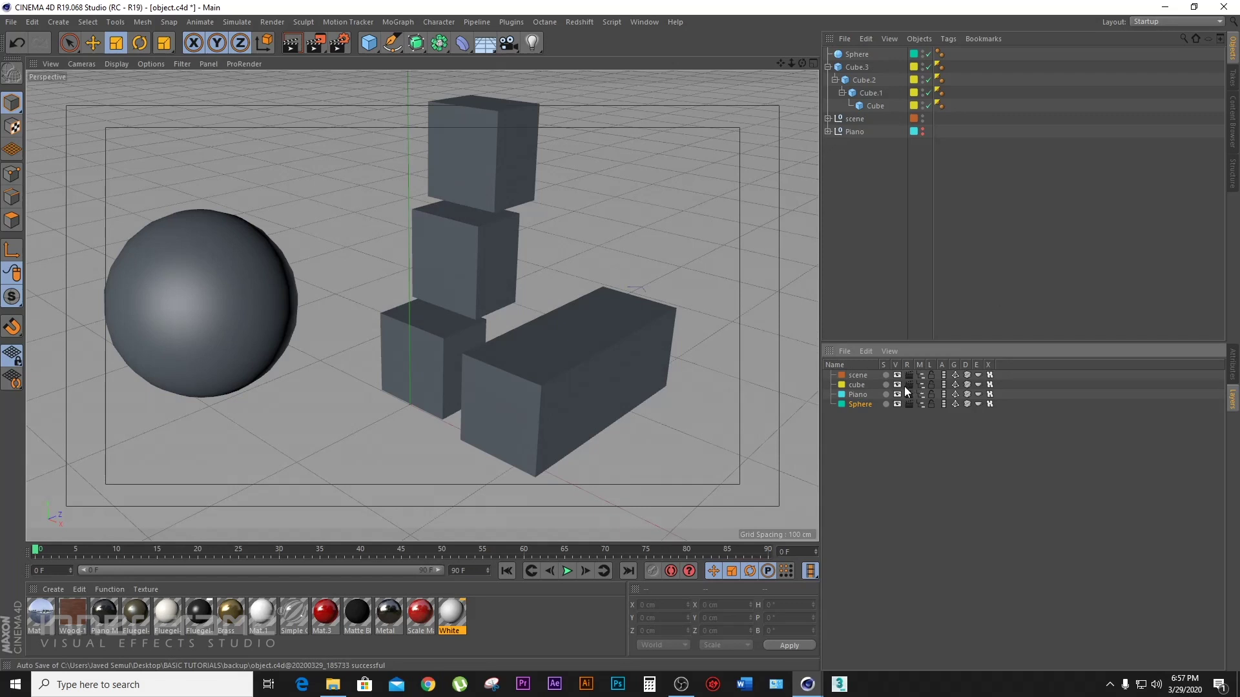
pyautogui.click(910, 385)
# Step: Render the viewport showing only the sphere, then return to the editor and select the long box
pyautogui.click(312, 45)
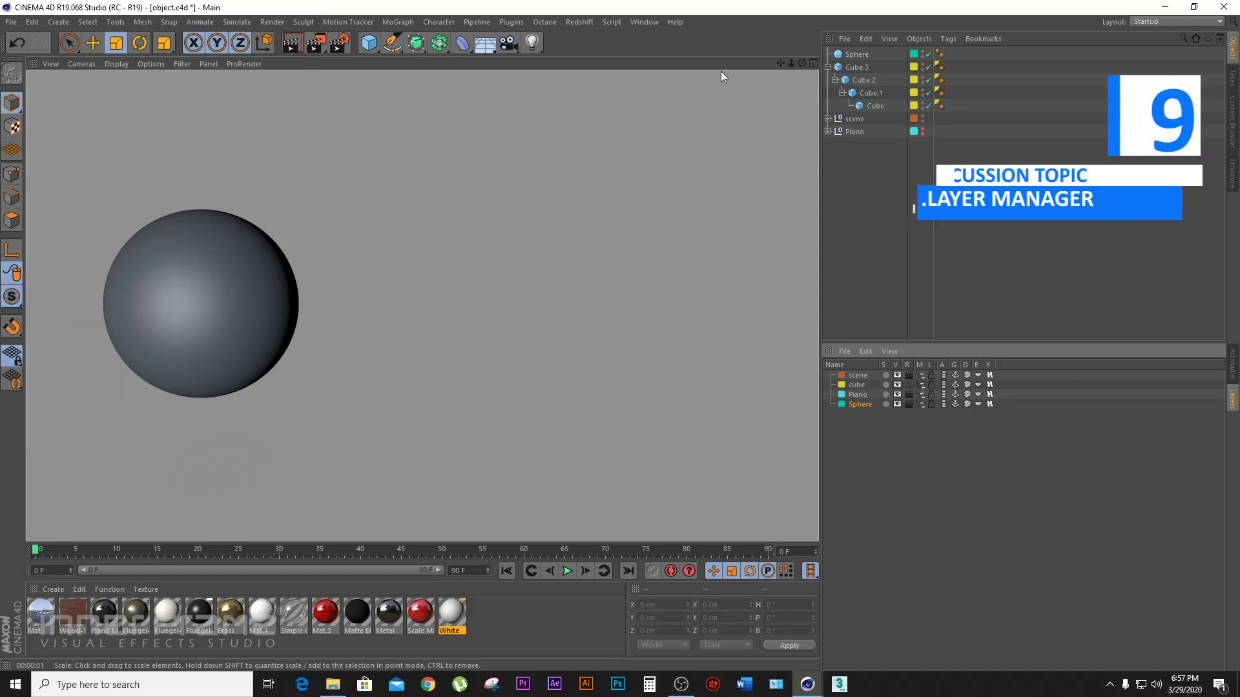
pyautogui.click(911, 384)
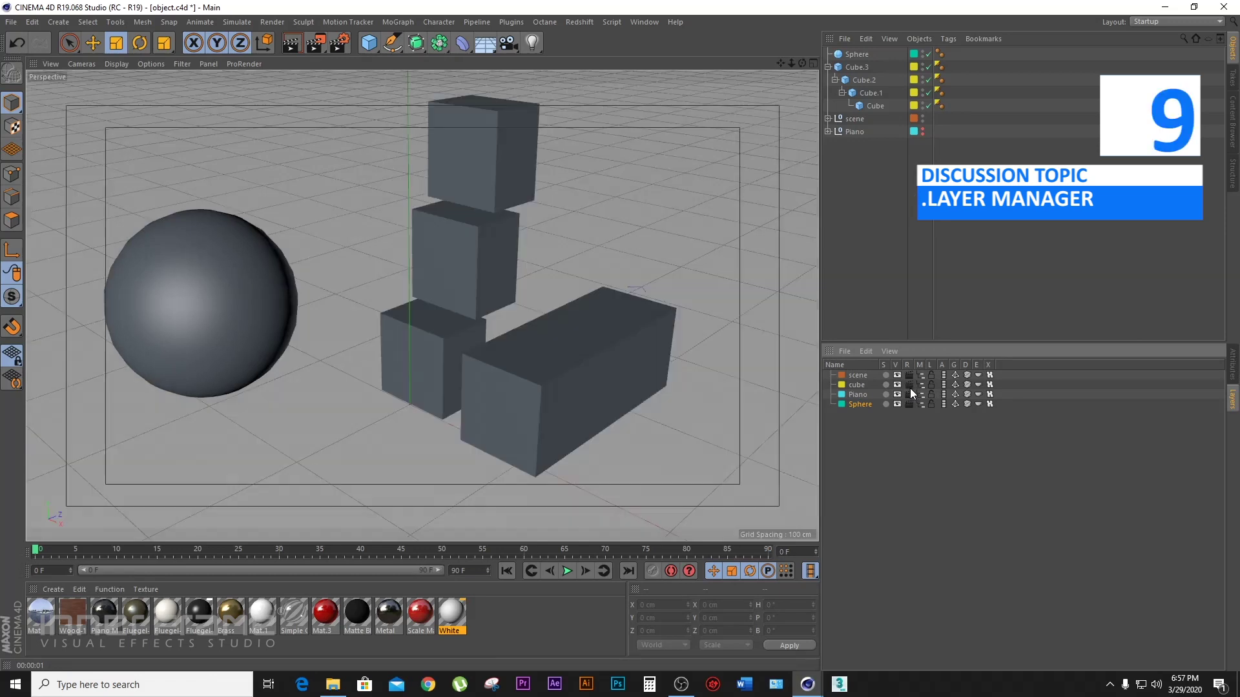
pyautogui.click(584, 349)
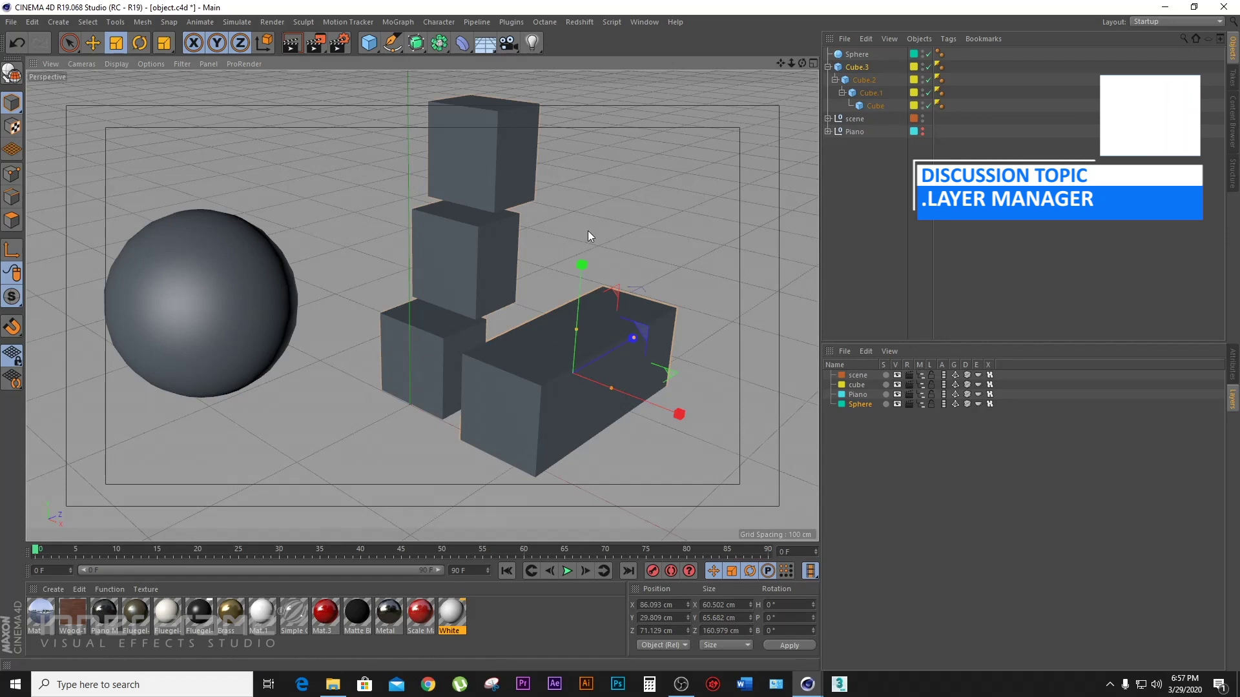
# Step: Scale the long box to 102.039 cm deep and hide the cube layer from the object list
pyautogui.moveTo(611, 344); pyautogui.dragTo(612, 348)
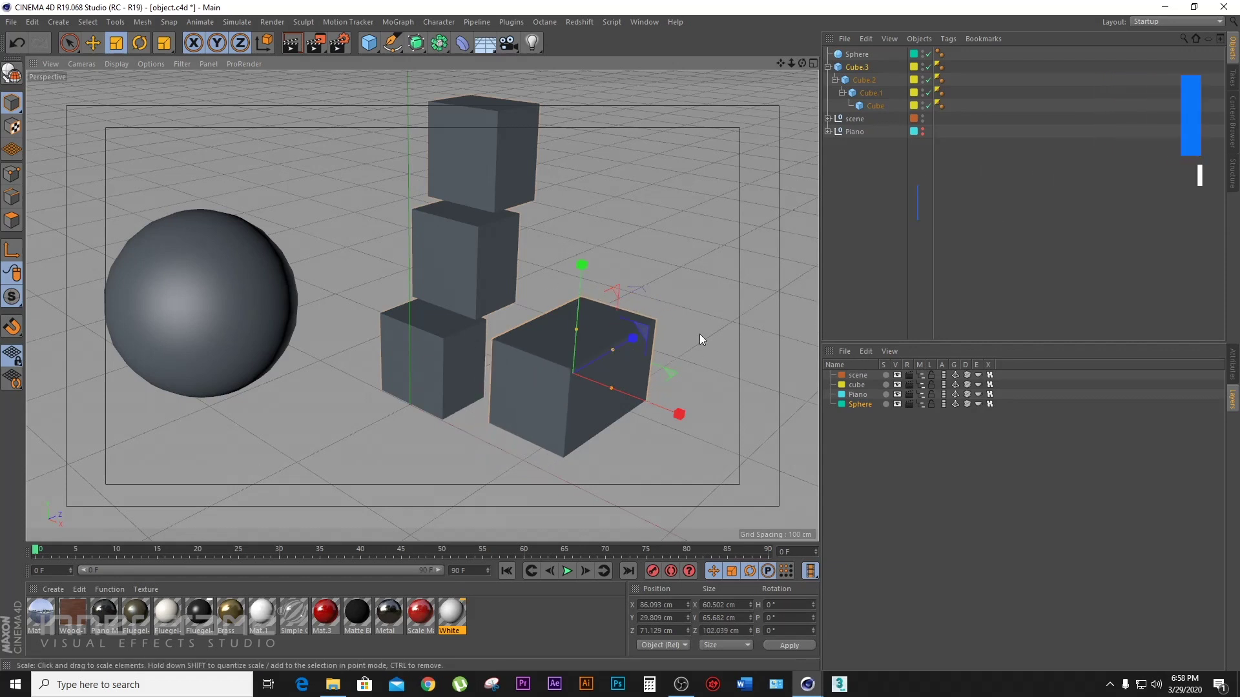
pyautogui.moveTo(525, 403)
pyautogui.mouseDown()
pyautogui.moveTo(591, 379)
pyautogui.moveTo(539, 397)
pyautogui.mouseUp()
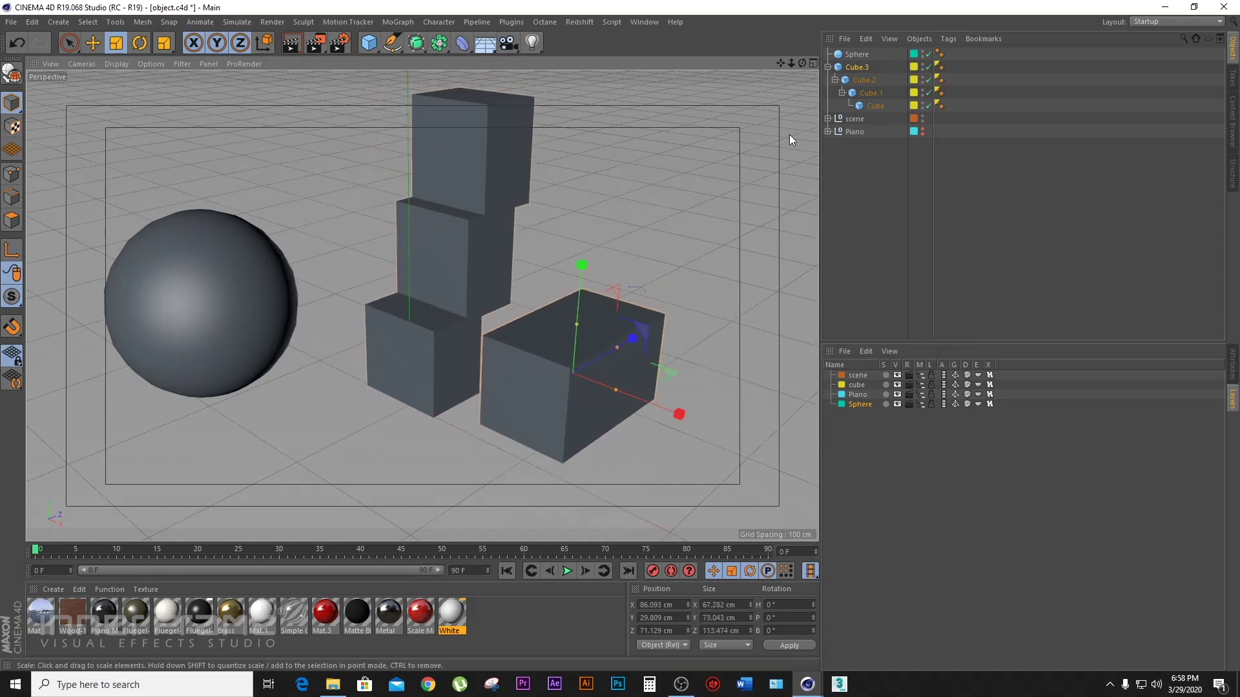
pyautogui.hotkey('ctrl', 'z')
pyautogui.hotkey('ctrl', 'z')
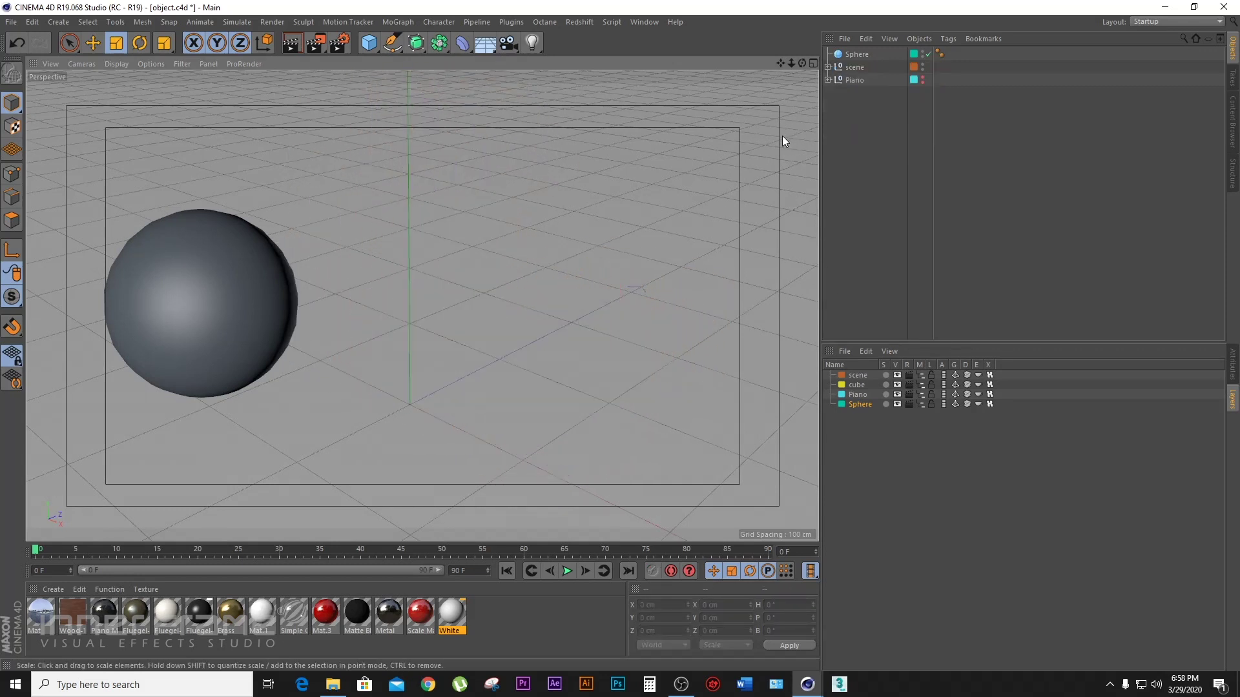
pyautogui.hotkey('ctrl', 'y')
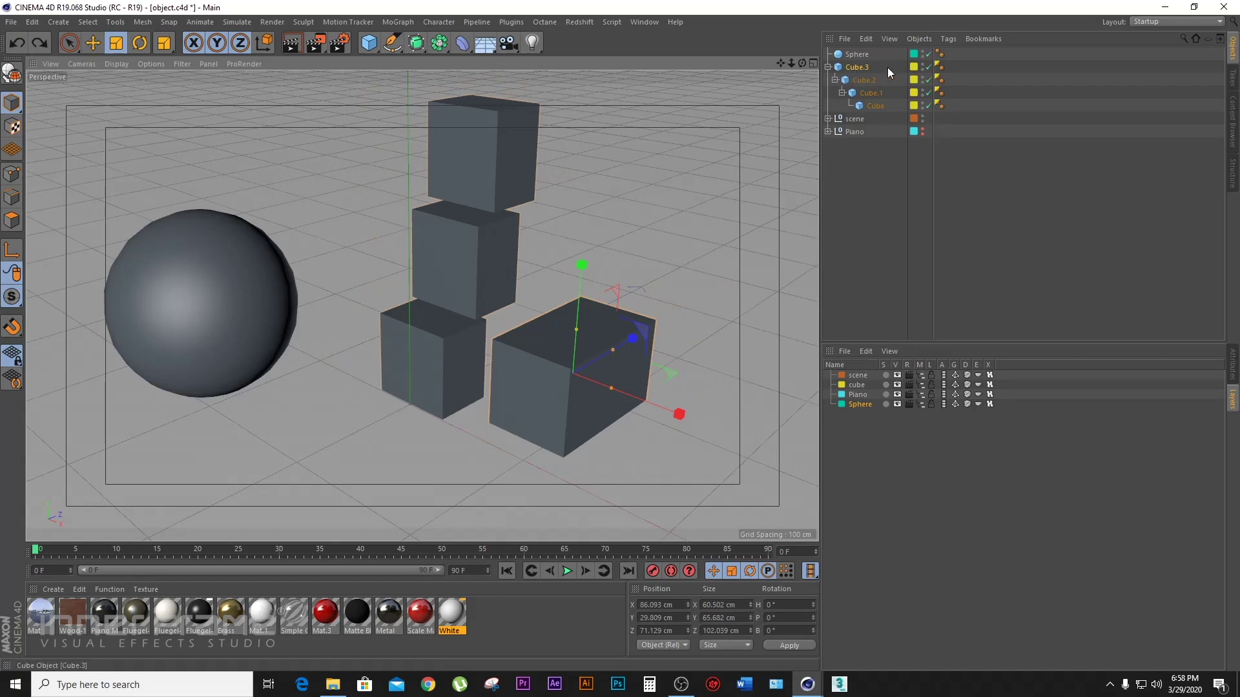
pyautogui.click(921, 394)
pyautogui.click(921, 395)
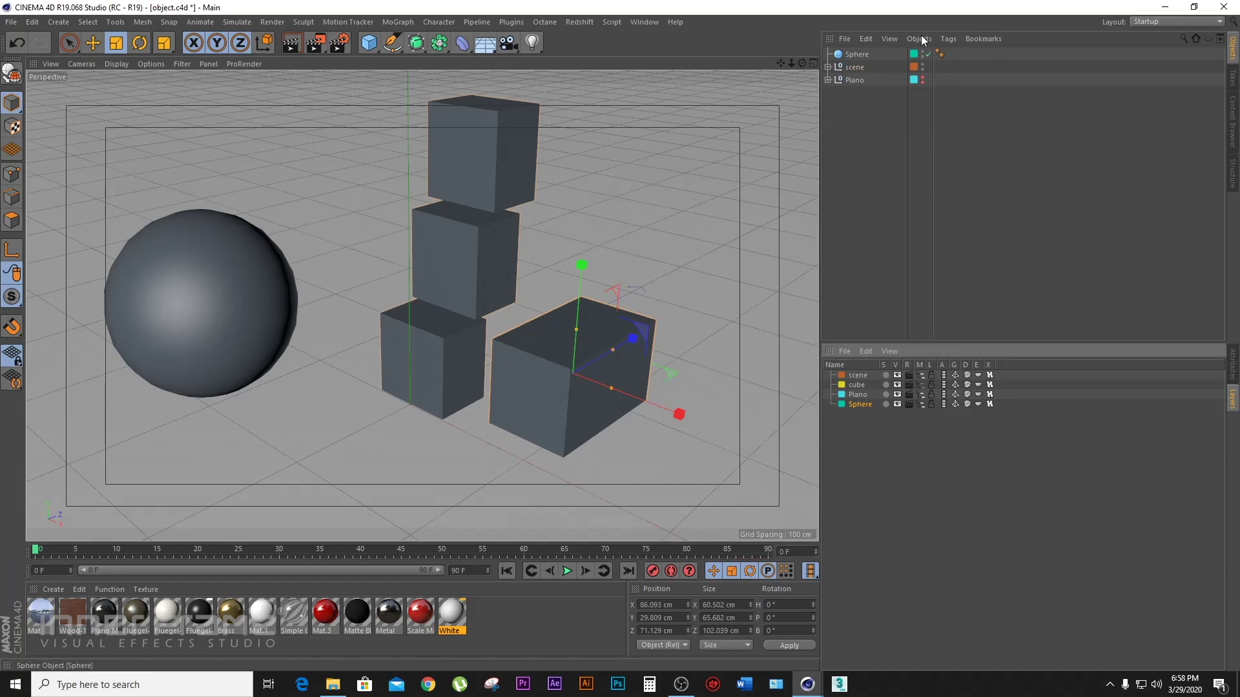
# Step: Test the layers' Manager toggles and bring the cube layer's objects back into the object list
pyautogui.click(856, 67)
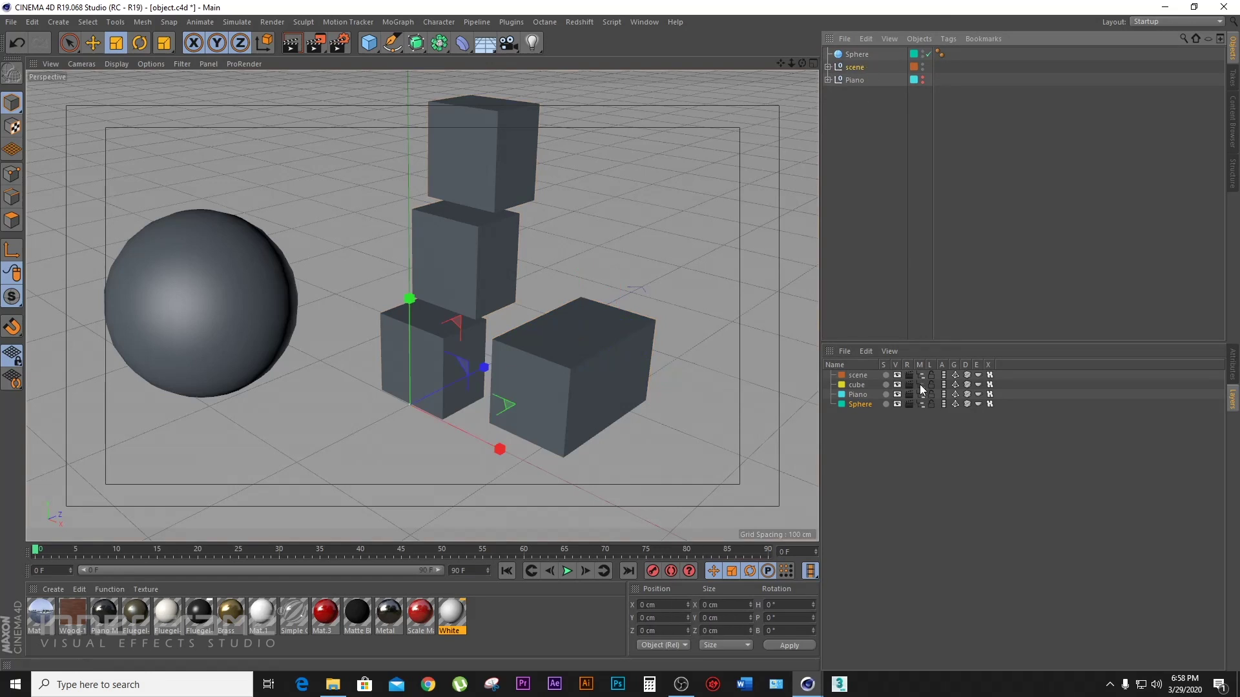
pyautogui.click(922, 394)
pyautogui.click(922, 393)
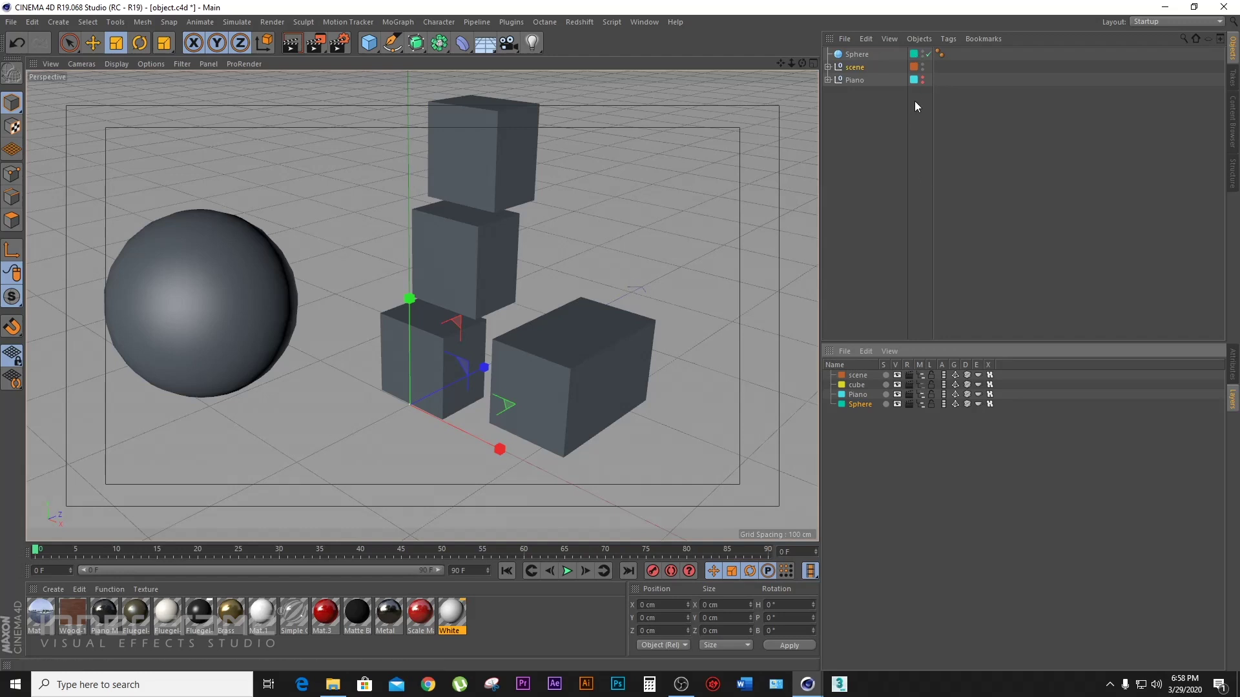
pyautogui.click(920, 385)
pyautogui.click(920, 385)
pyautogui.click(922, 384)
# Step: Lock the cube layer, test that its cubes can't be selected, then unlock it
pyautogui.click(932, 385)
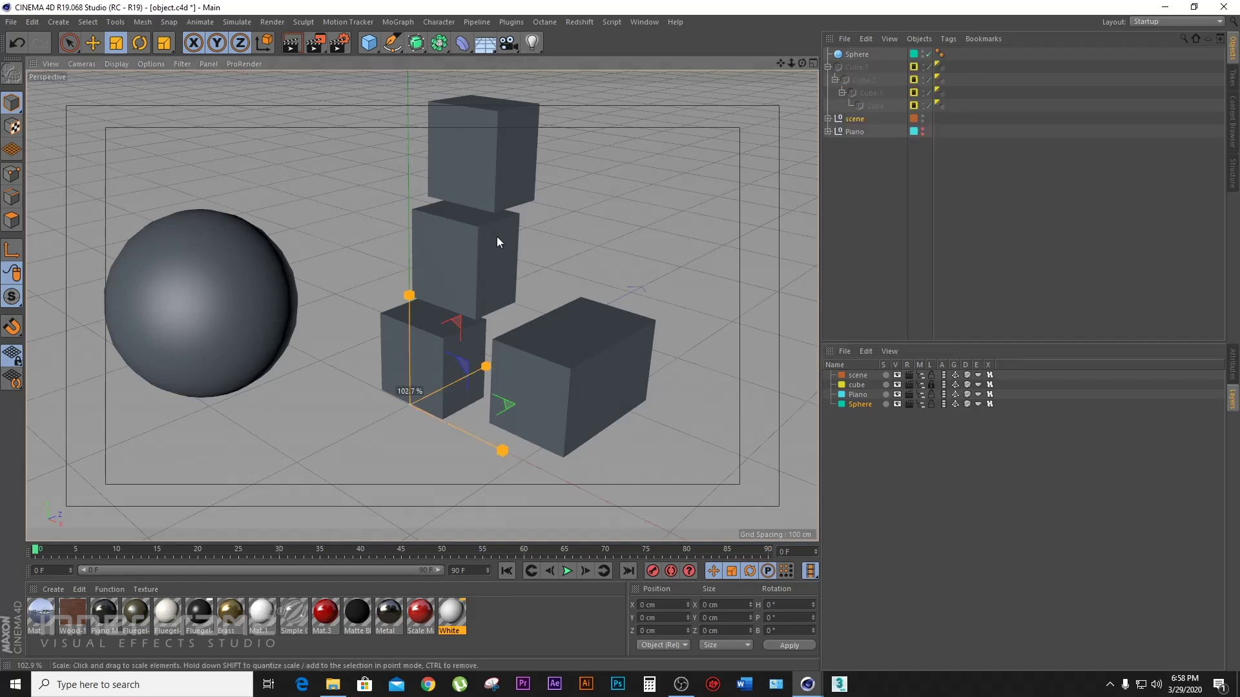
pyautogui.click(854, 69)
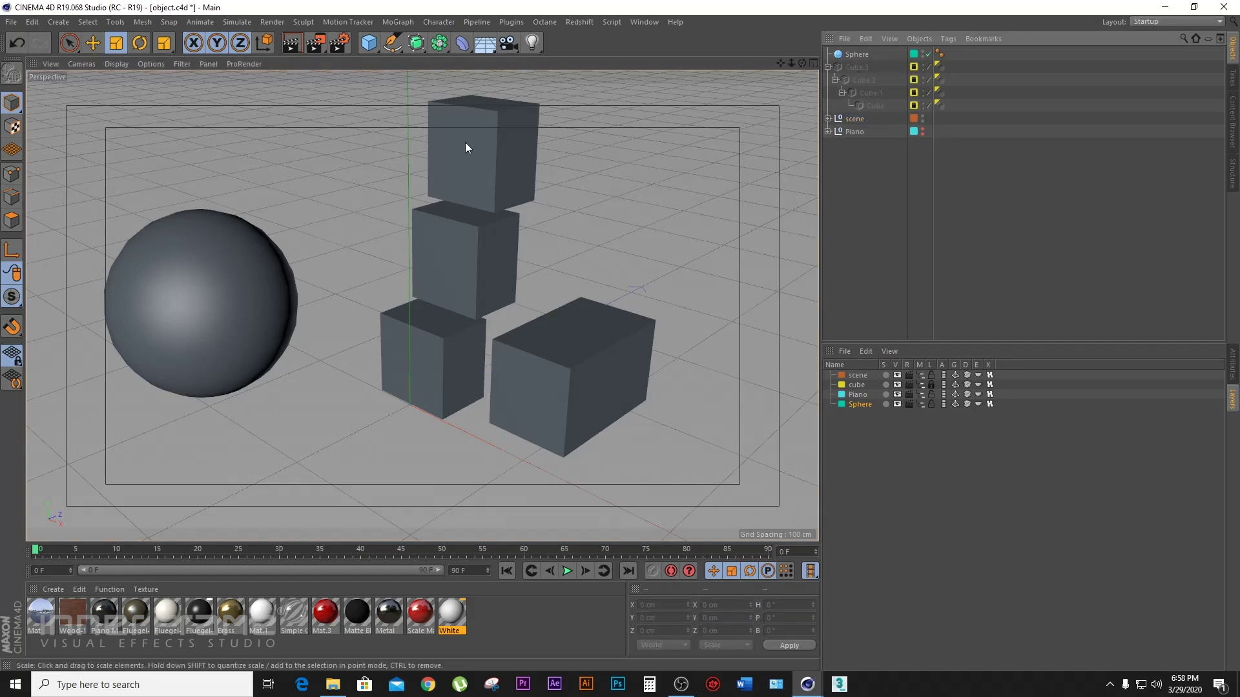
pyautogui.click(444, 141)
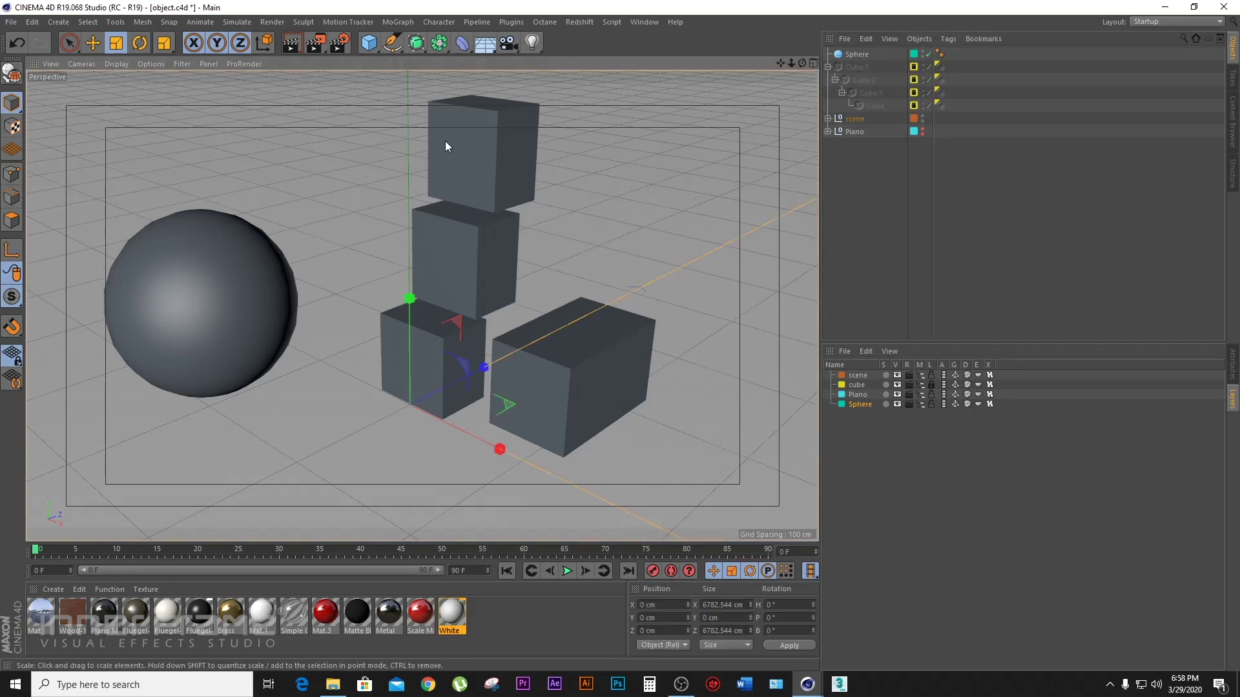
pyautogui.click(848, 71)
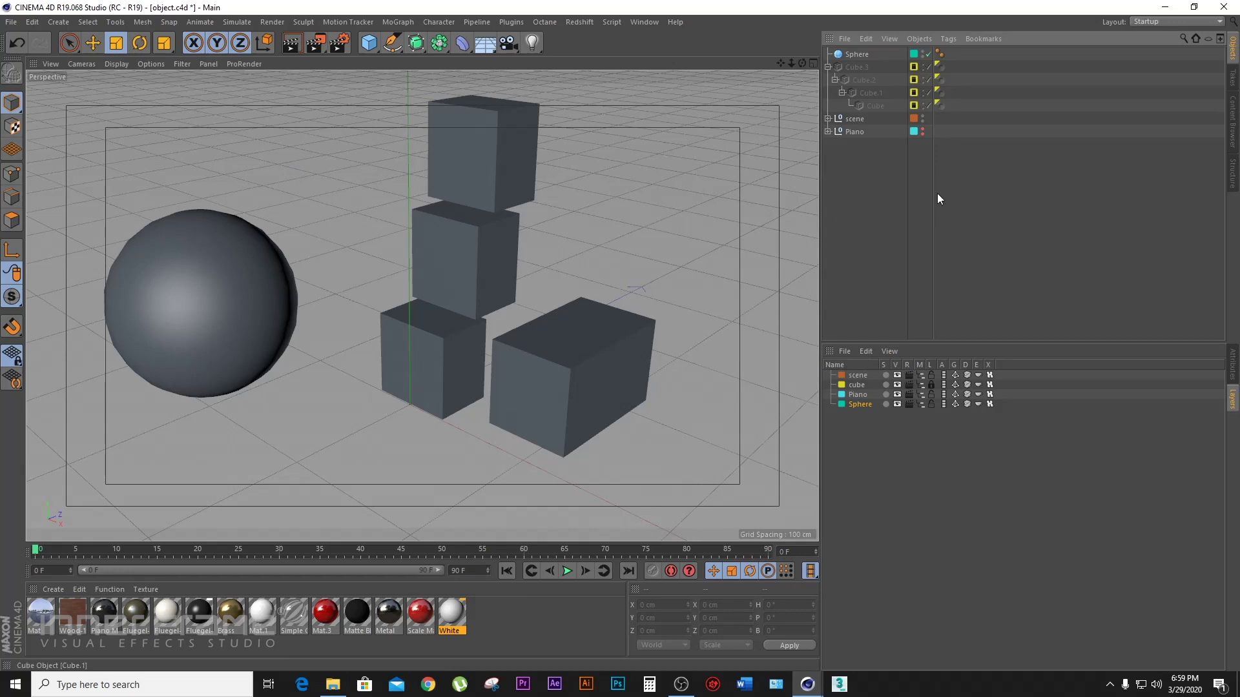
pyautogui.click(931, 385)
pyautogui.click(929, 386)
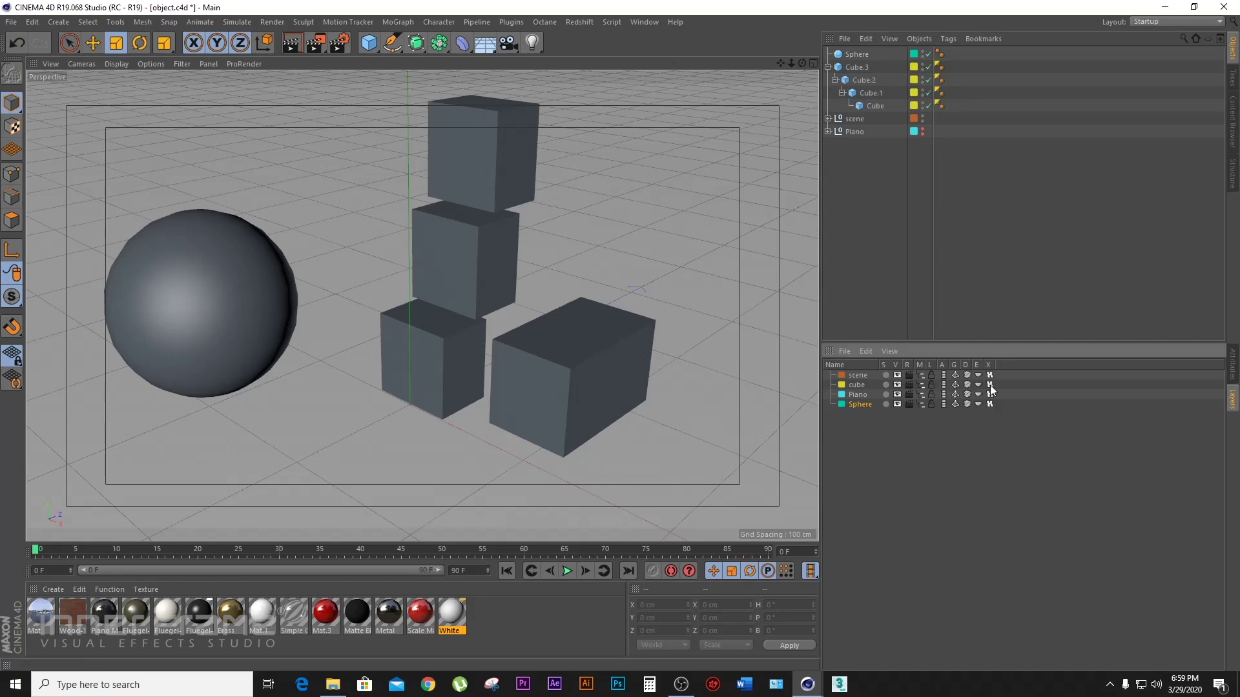